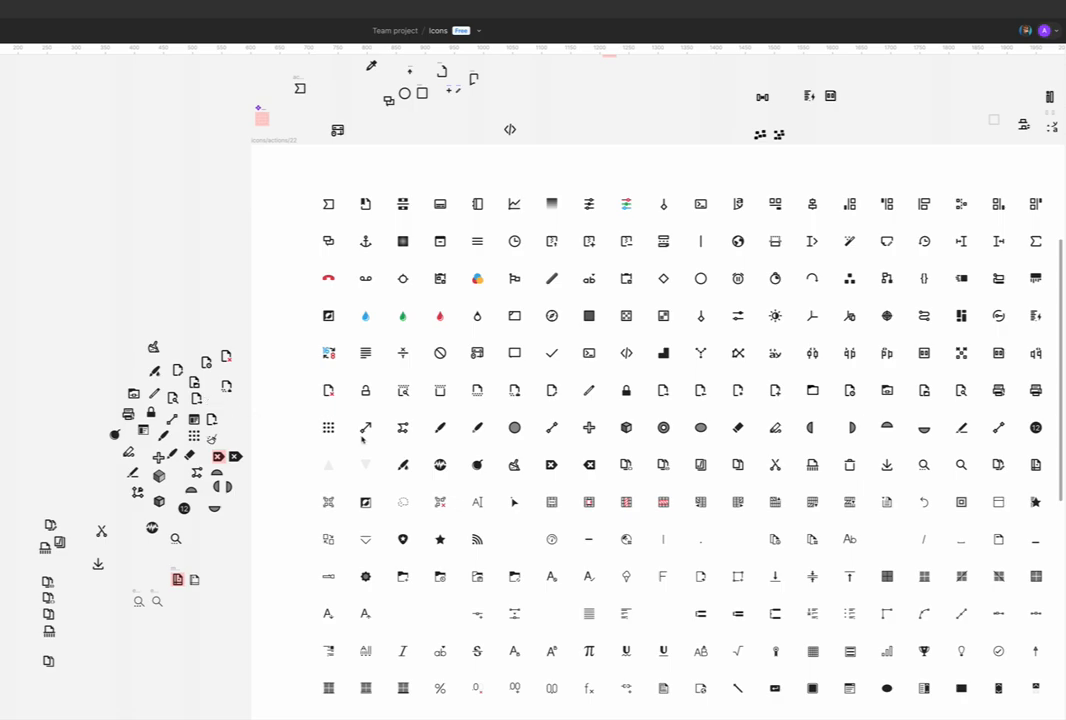
Step: Examine the faint up and down triangle icons in the first icon sheet
scroll(351, 438, "right", 4)
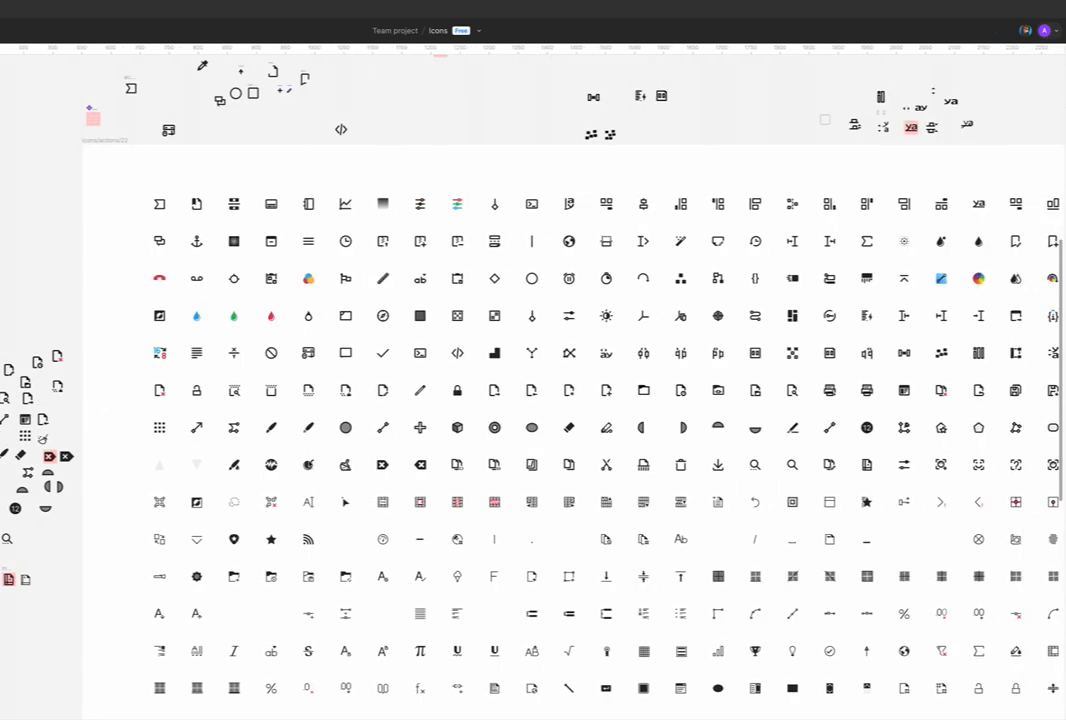
left_click(163, 492)
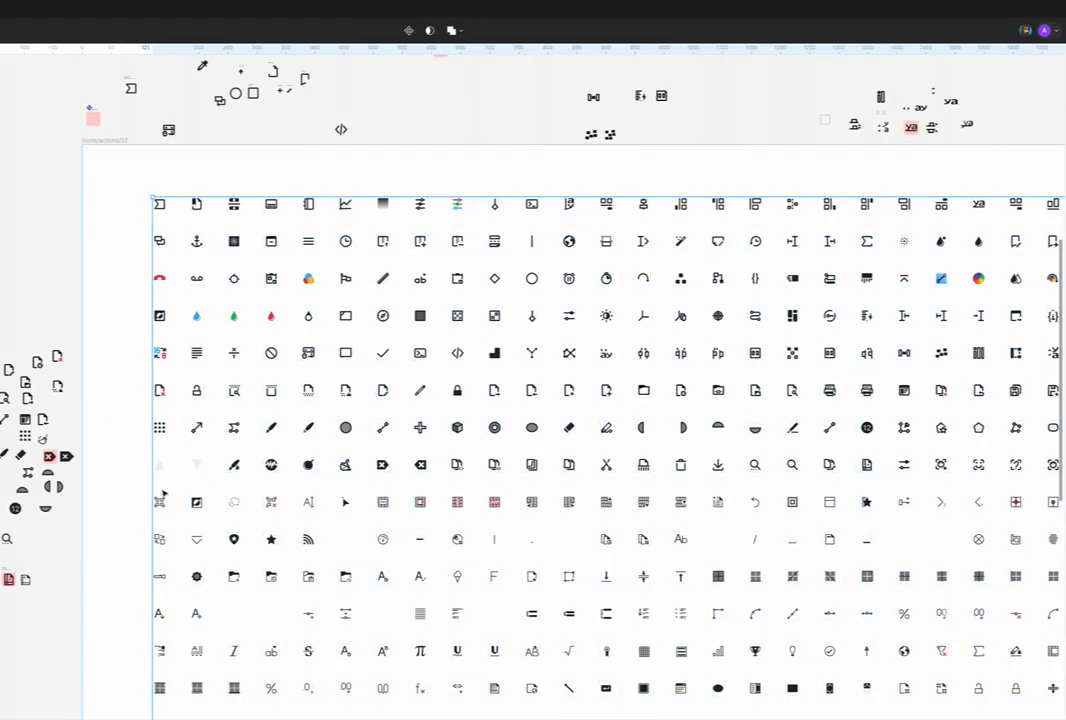
double_click(162, 469)
left_click_drag(162, 469, 199, 469)
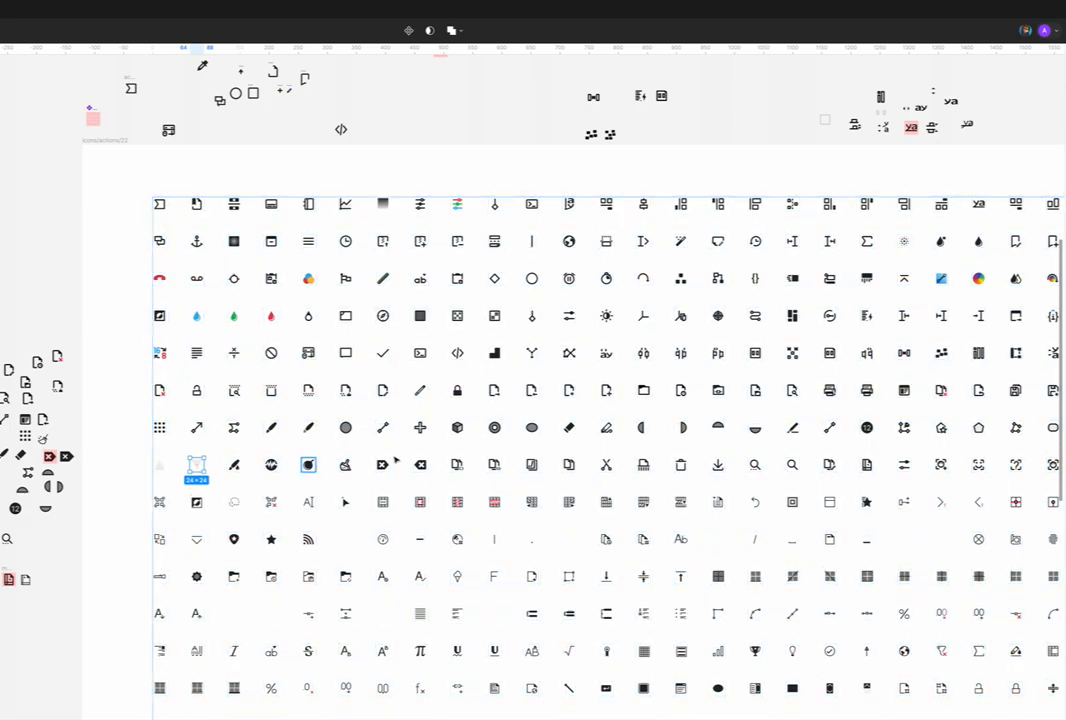
scroll(480, 455, "down", 3)
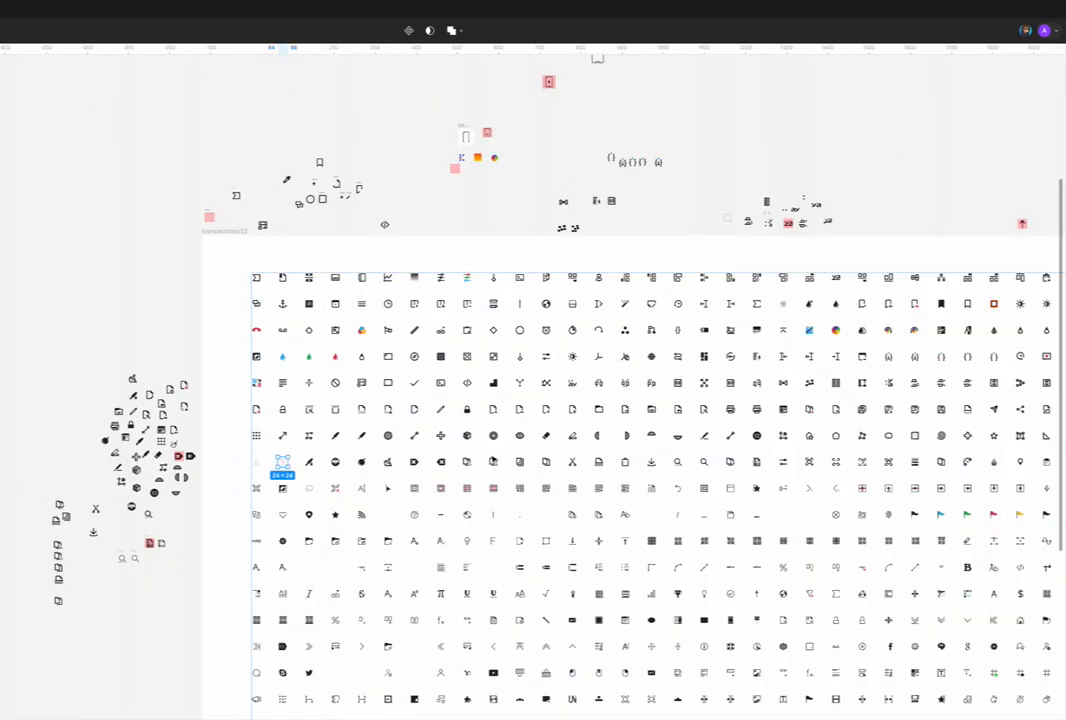
Step: Go to the other version of the icon sheet and examine its matching triangle icons
scroll(490, 458, "left", 10)
key("shift+2")
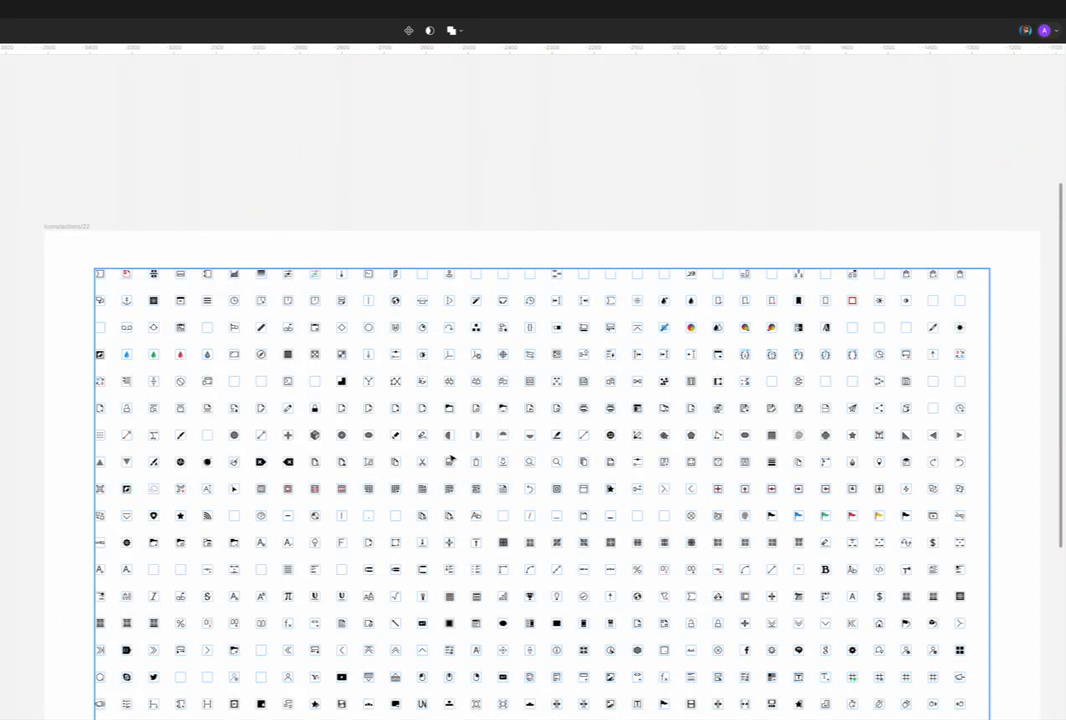
scroll(492, 458, "up", 1)
left_click(60, 264)
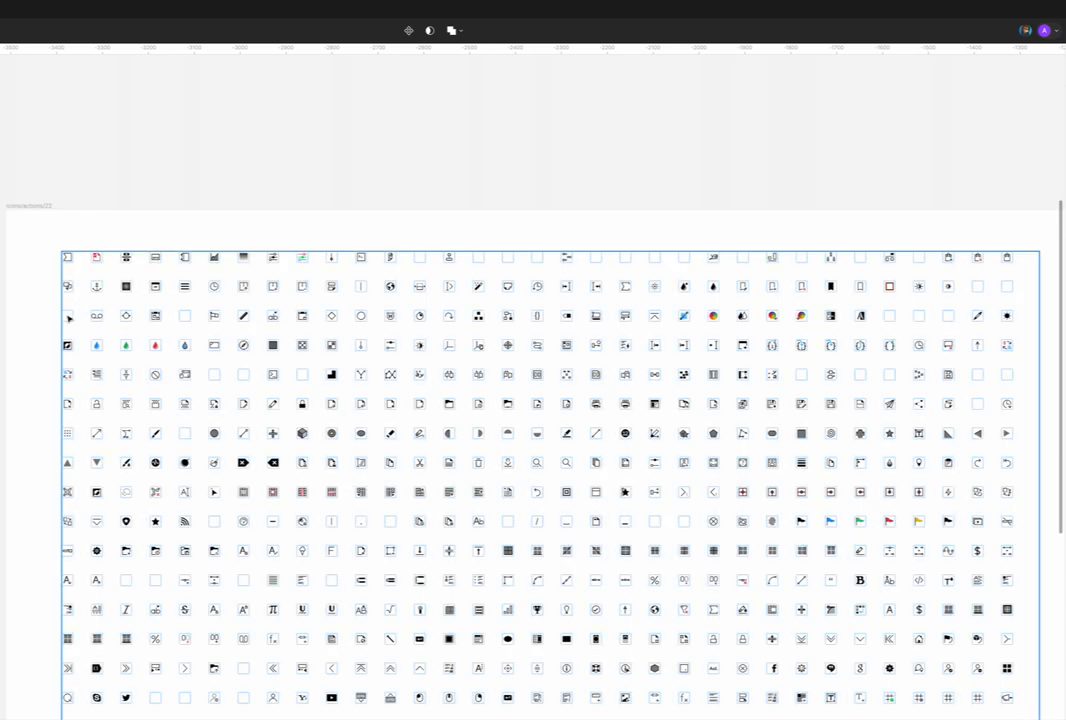
left_click(66, 465)
scroll(214, 466, "up", 5, "ctrl")
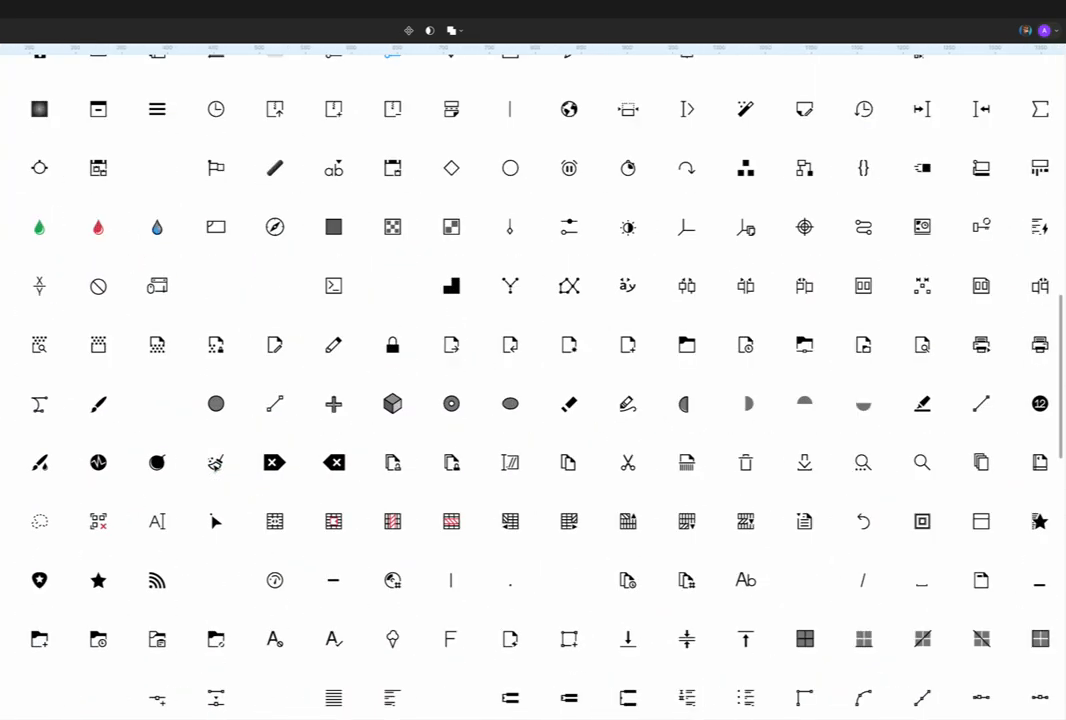
Step: Select the broom icon in the triangle icons' row and examine it up close
scroll(317, 476, "left", 3)
scroll(317, 476, "left", 4)
scroll(317, 476, "up", 1)
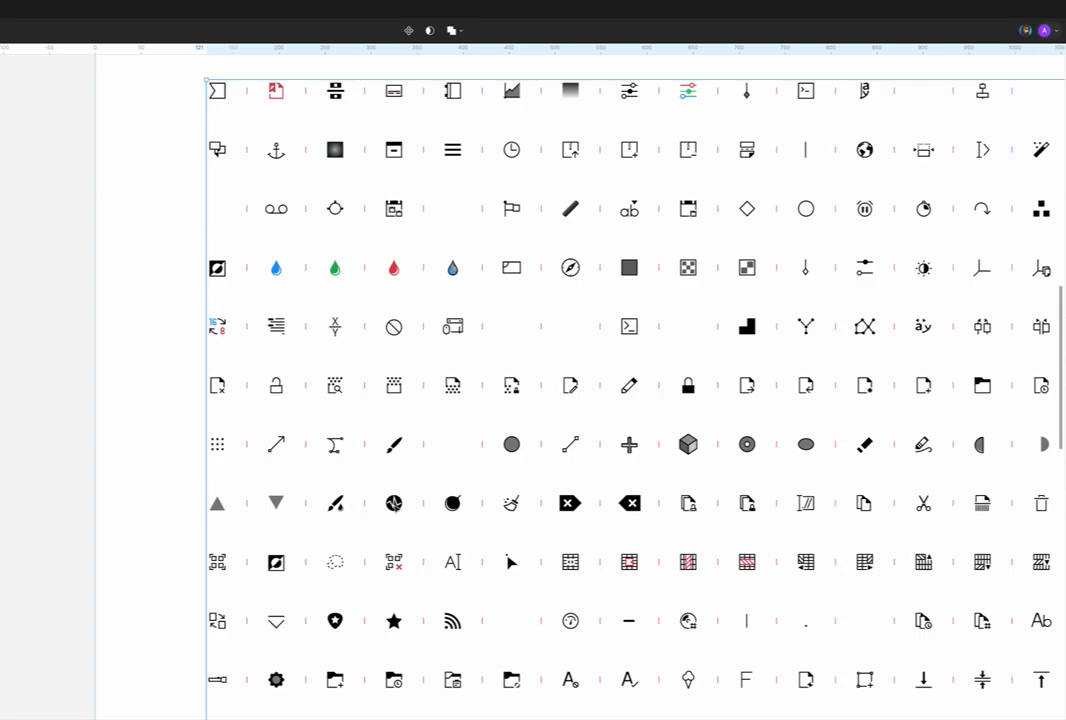
scroll(396, 505, "right", 3)
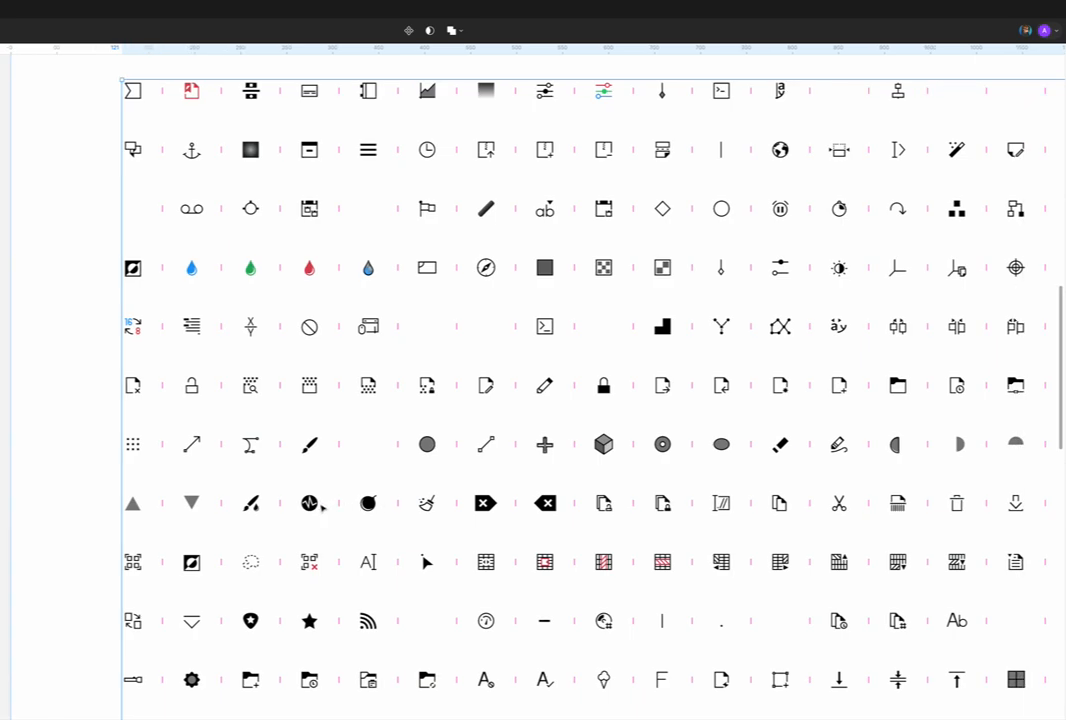
scroll(318, 508, "right", 3)
left_click(341, 503)
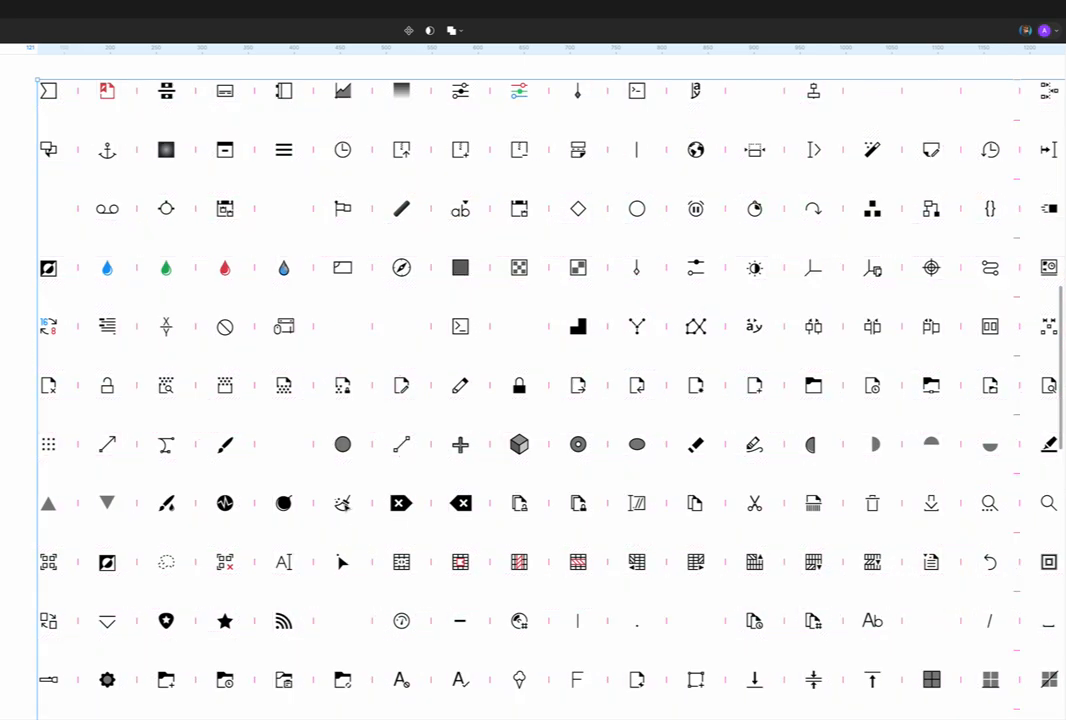
scroll(342, 503, "up", 5)
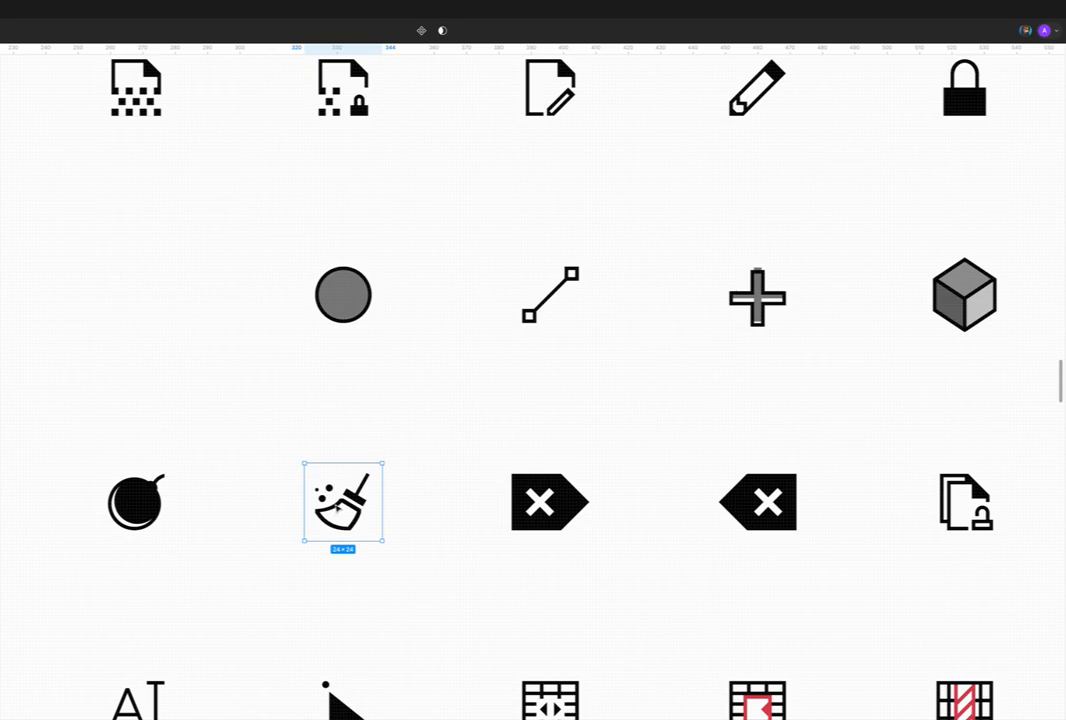
Step: Examine the right-pointing delete icon with the white cross, checking its vector shape against its surrounding frame
left_click(531, 511)
scroll(530, 508, "right", 3)
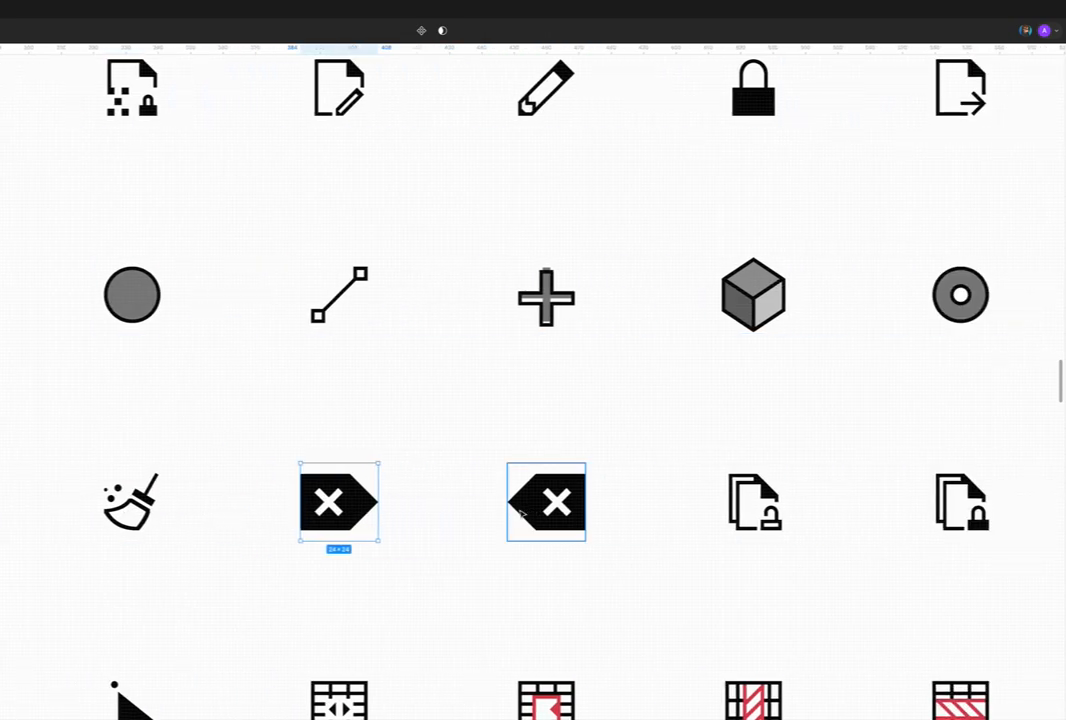
double_click(368, 511)
scroll(366, 511, "up", 5)
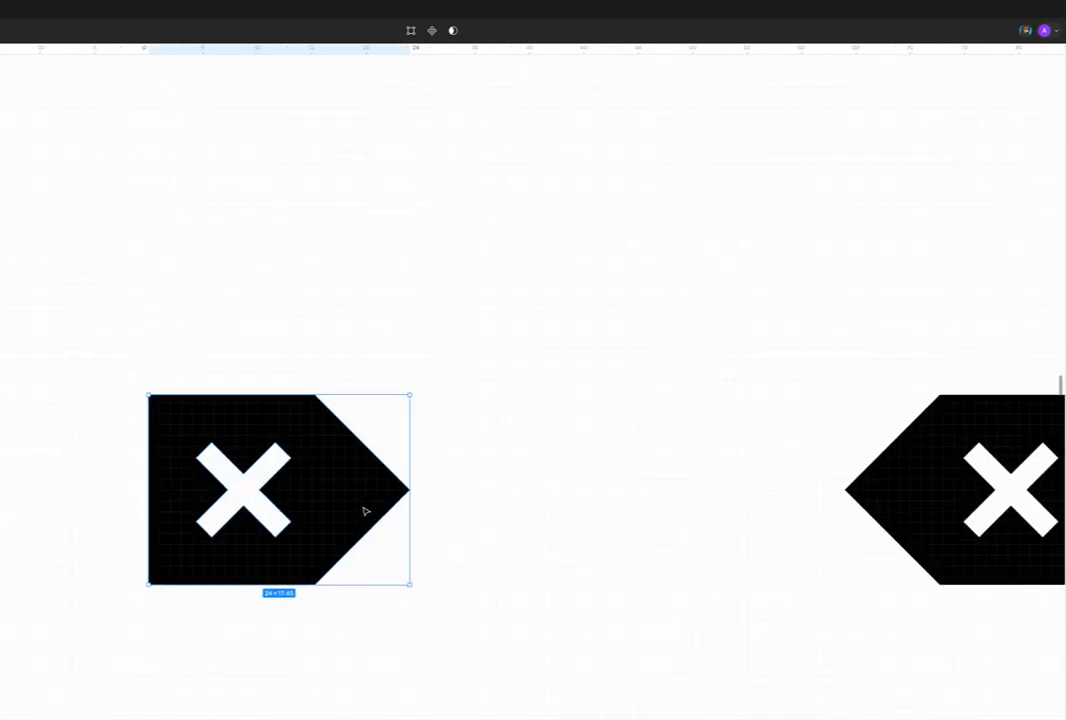
left_click(205, 371)
left_click(198, 444)
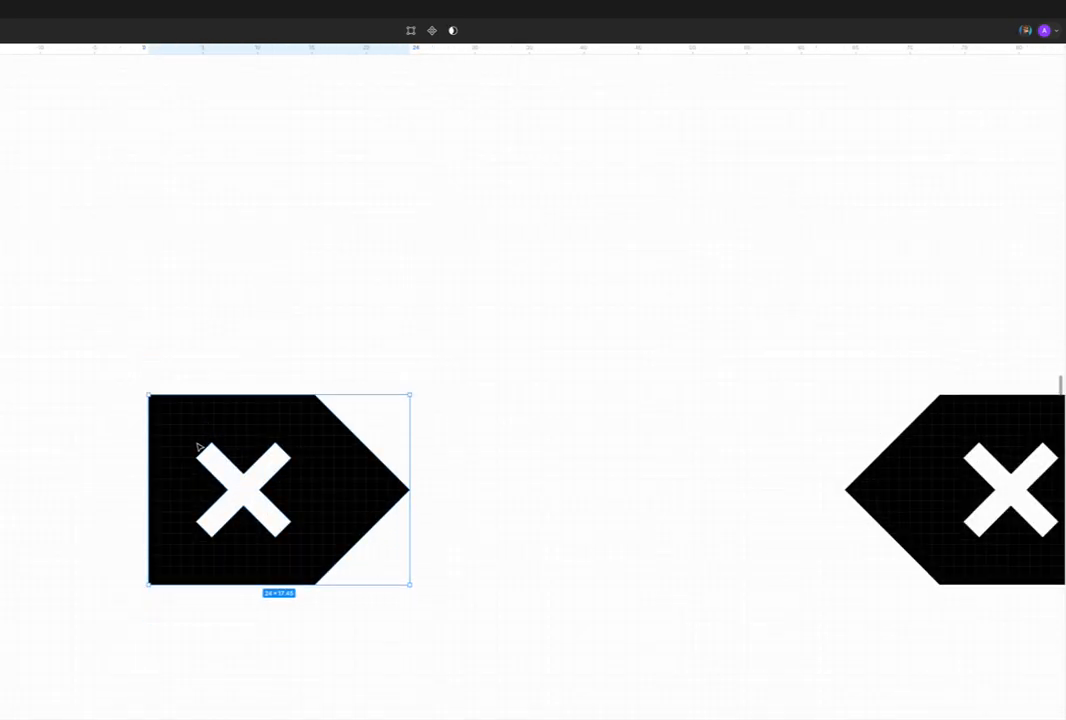
left_click(239, 389)
double_click(199, 448)
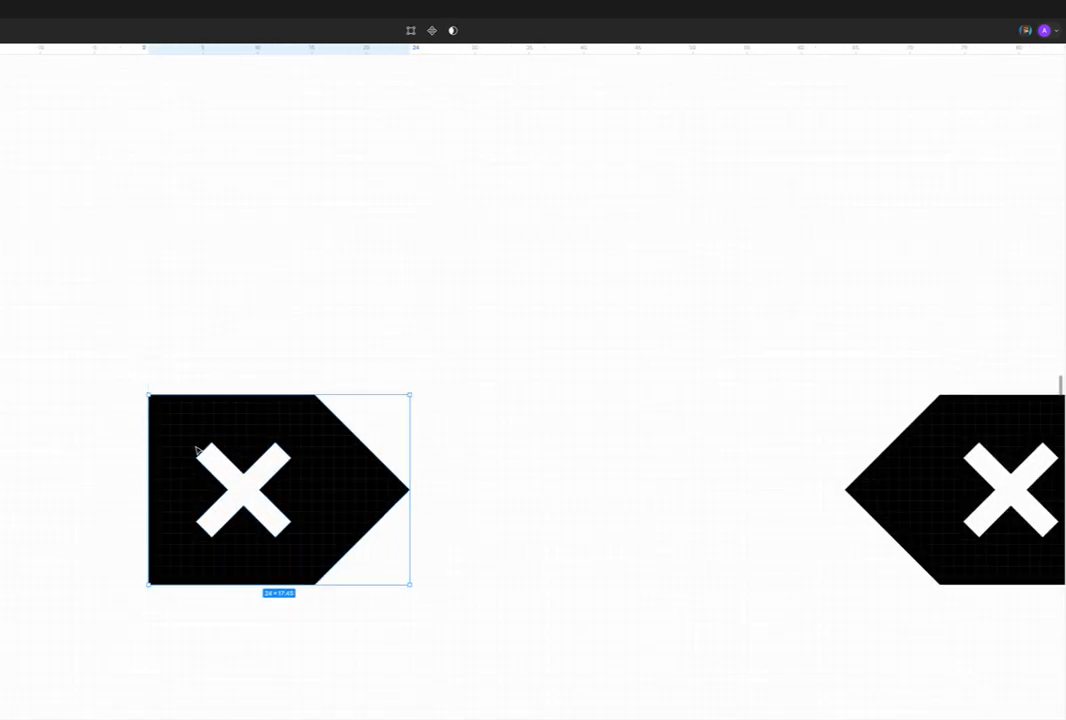
left_click(201, 367)
double_click(198, 373)
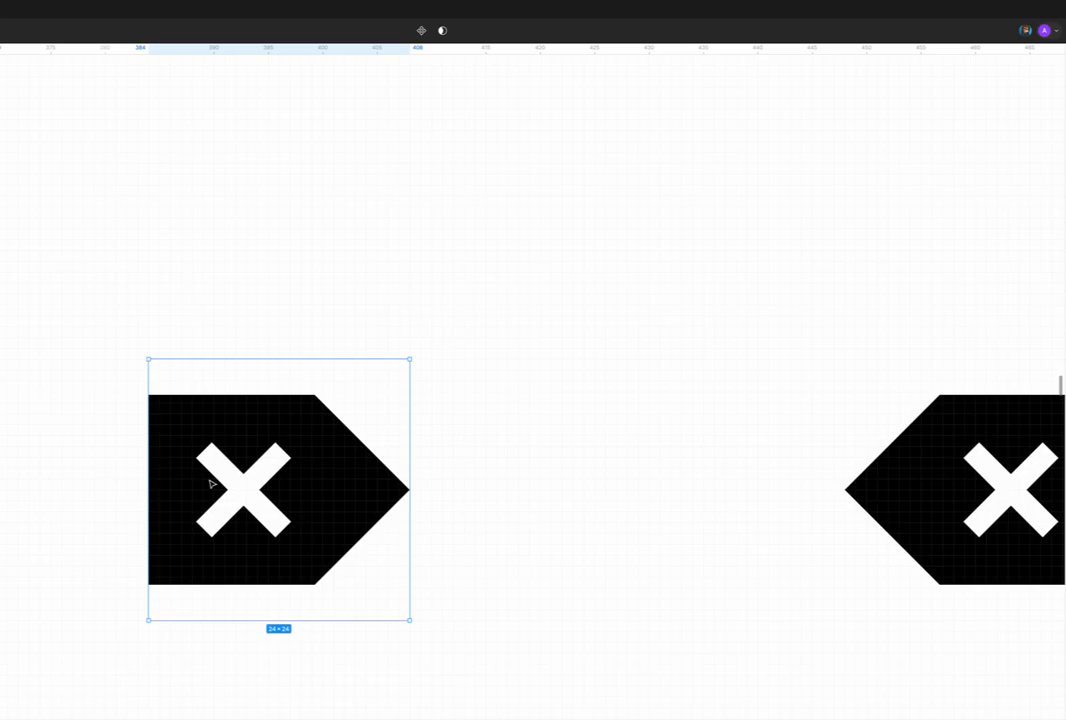
scroll(217, 433, "down", 5)
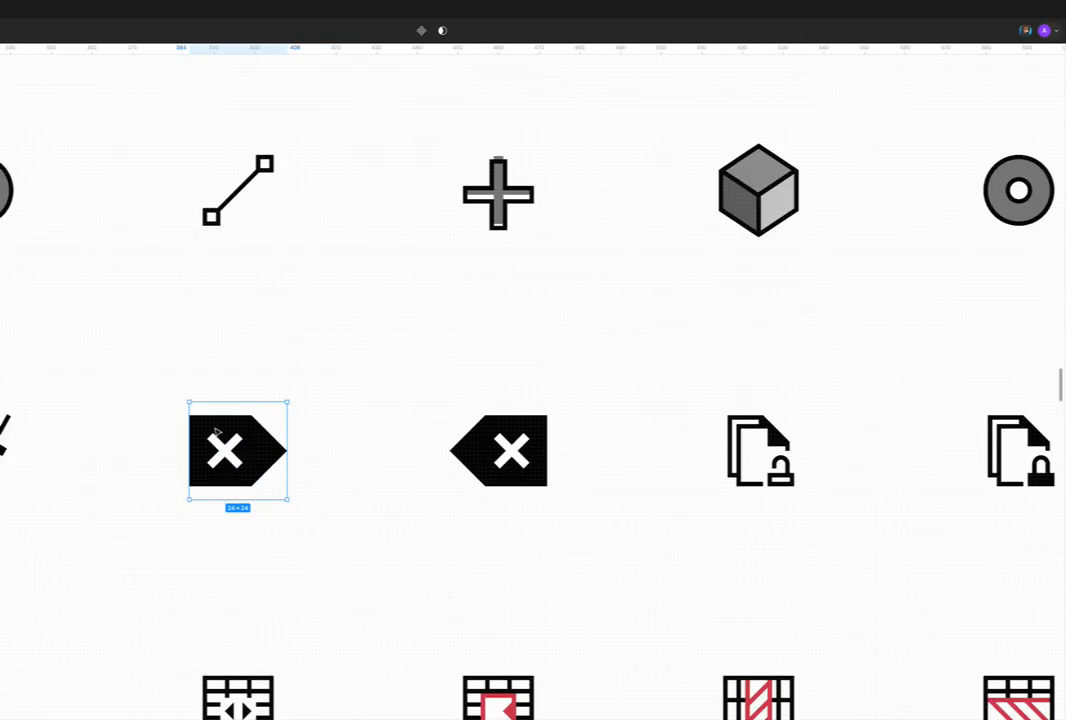
Step: Examine the document icons along the same row, from the unlocked and locked documents to copy, shredder, stacked pages and notebook
scroll(217, 433, "down", 5)
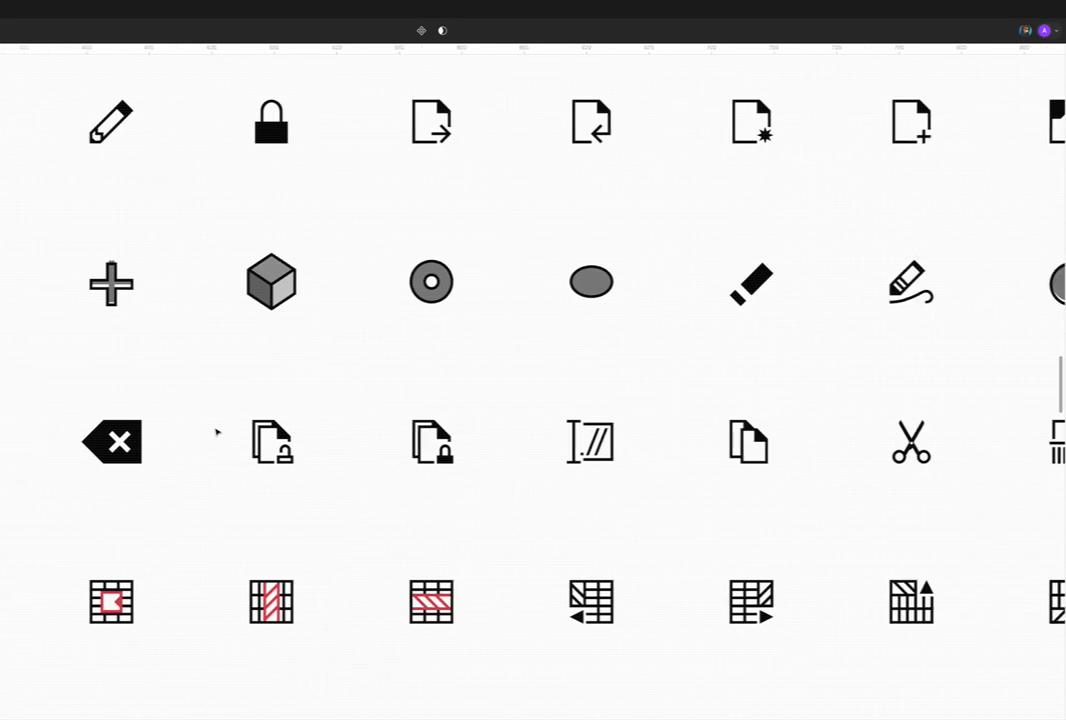
left_click(271, 441)
left_click(431, 441)
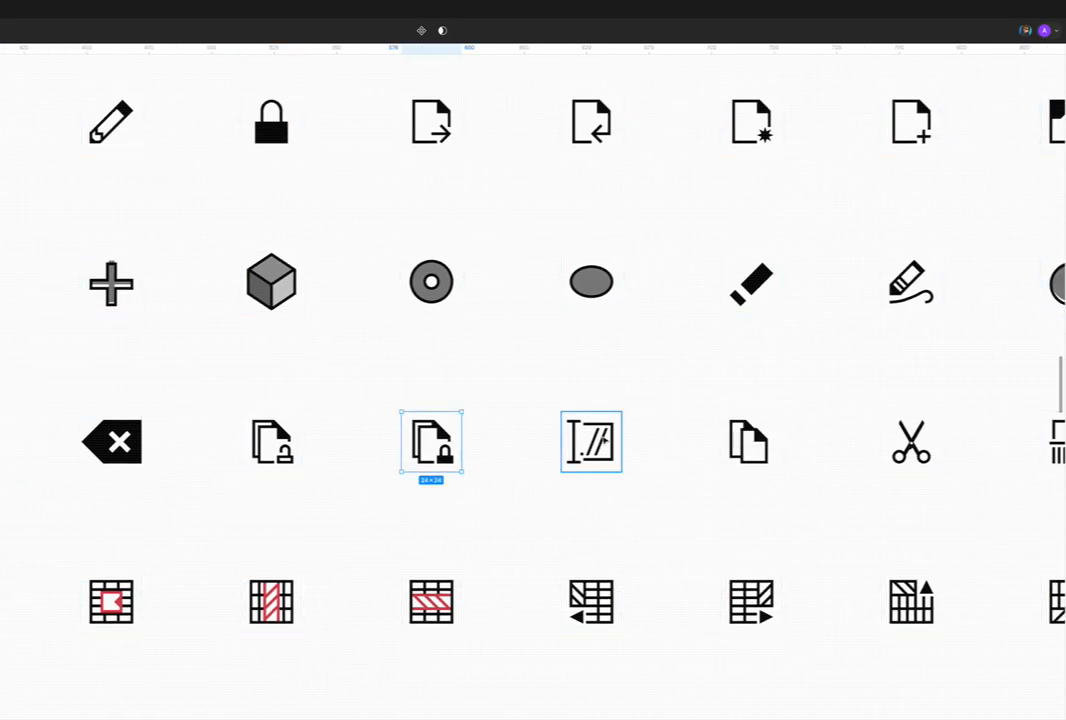
left_click(750, 441)
scroll(643, 443, "right", 5)
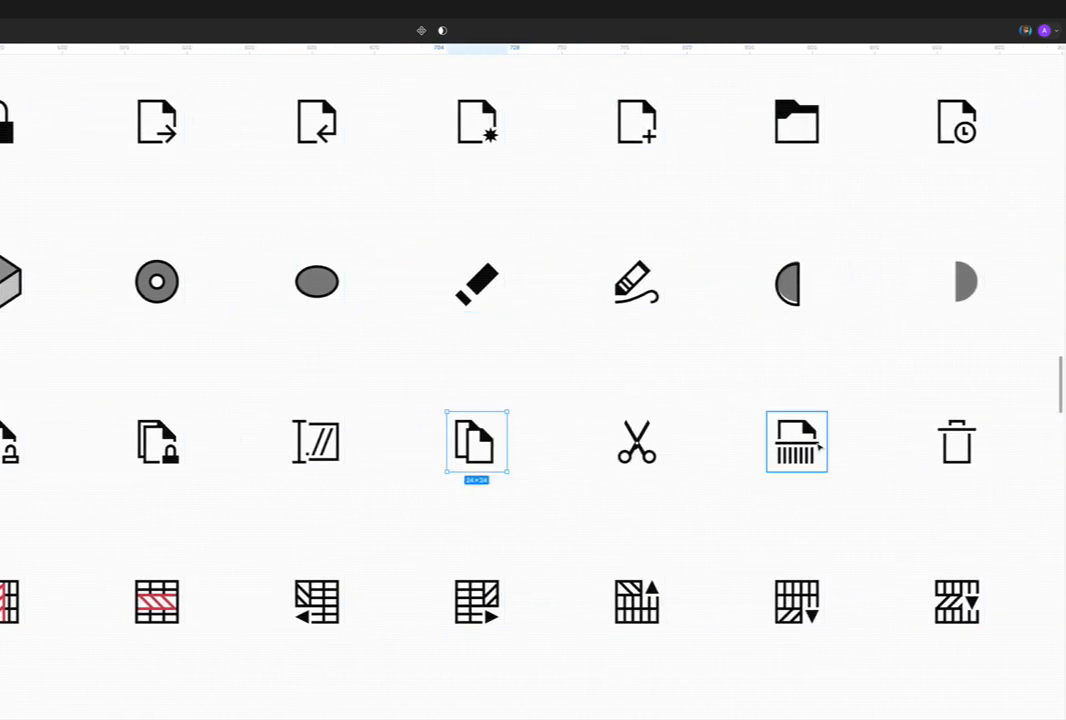
left_click(818, 447)
scroll(818, 447, "right", 10)
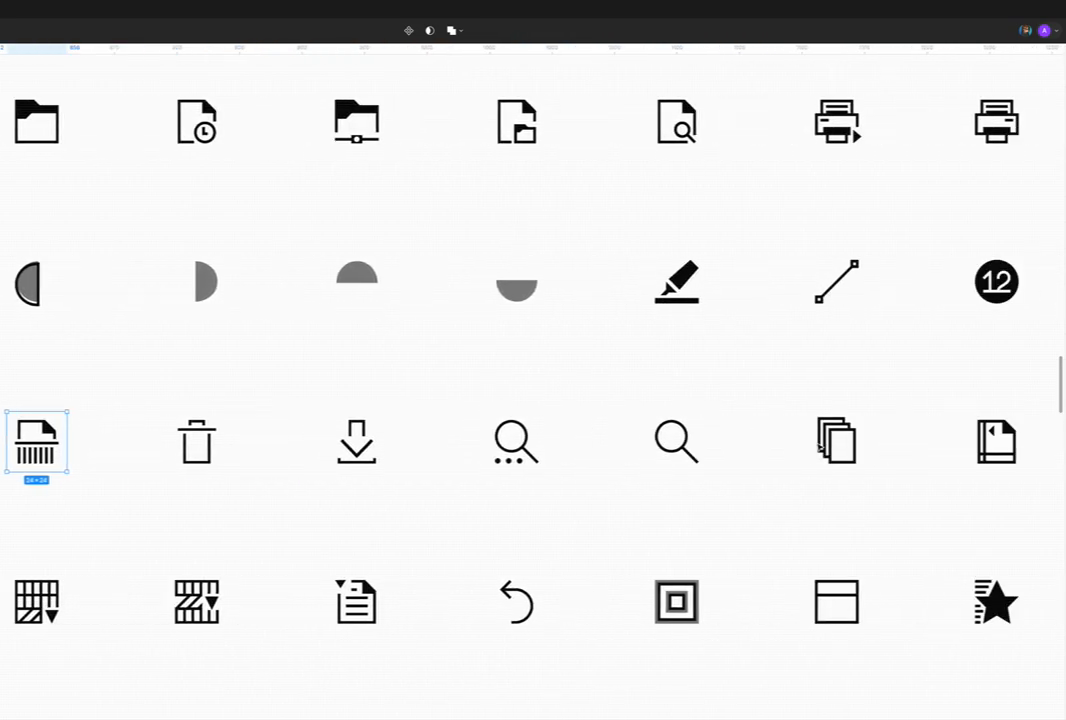
left_click(820, 448)
scroll(815, 446, "right", 5)
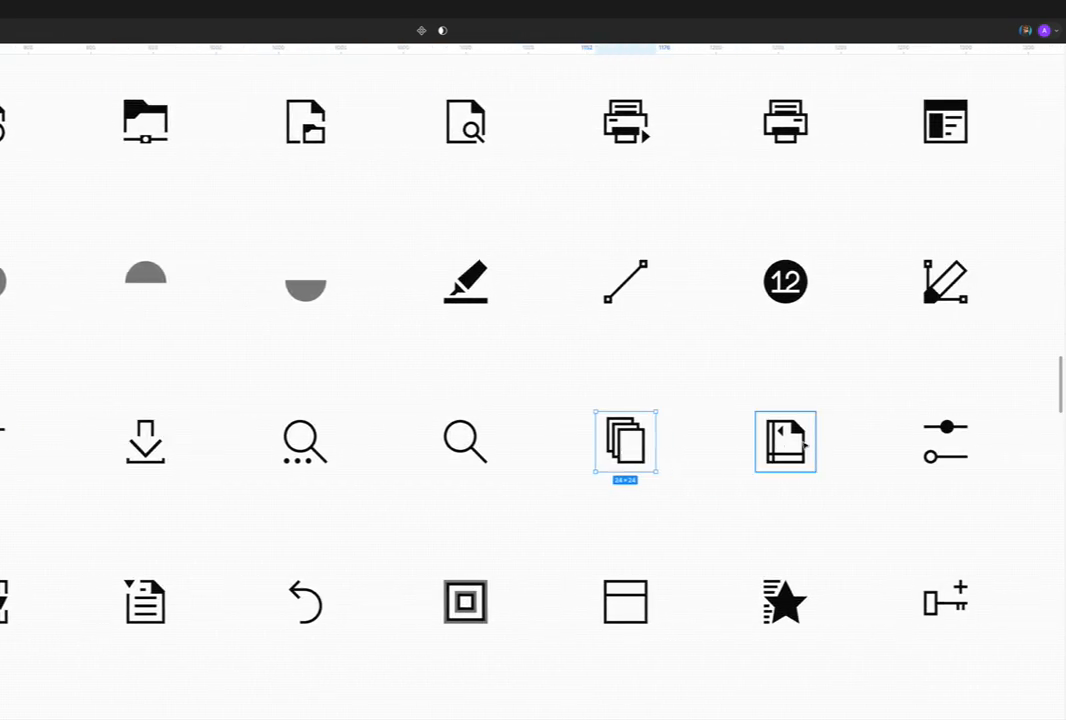
left_click(803, 447)
Step: Look over the rest of the icon grid, comparing the icons' styles across the upper rows
scroll(803, 446, "left", 10)
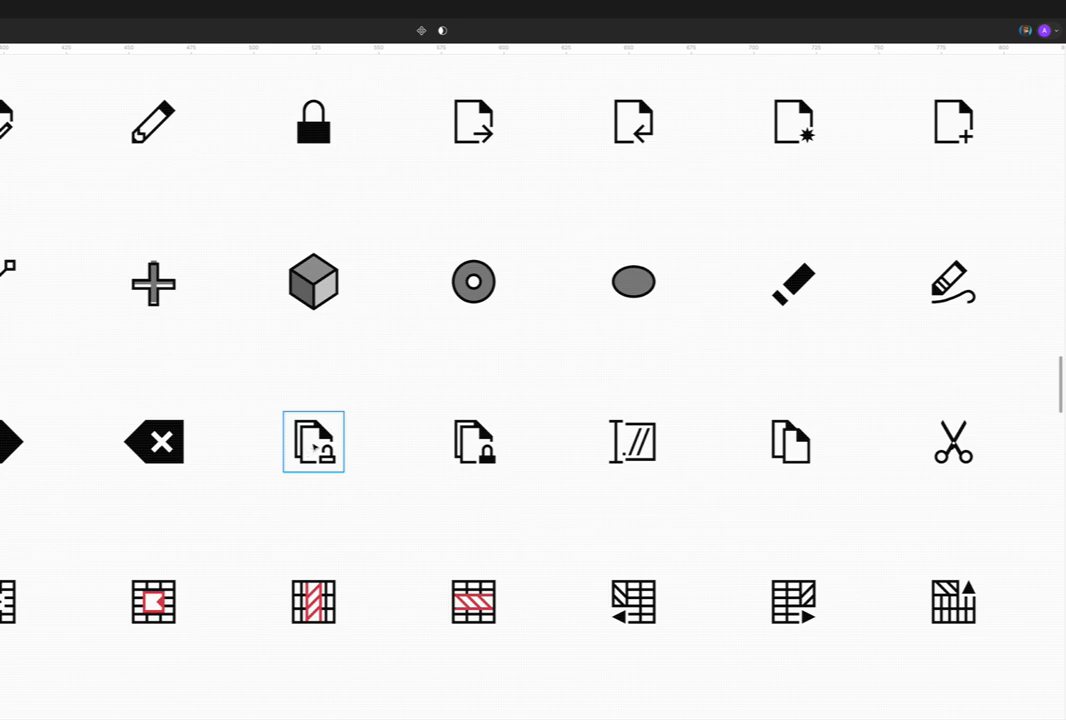
scroll(318, 443, "down", 3)
scroll(318, 443, "down", 2)
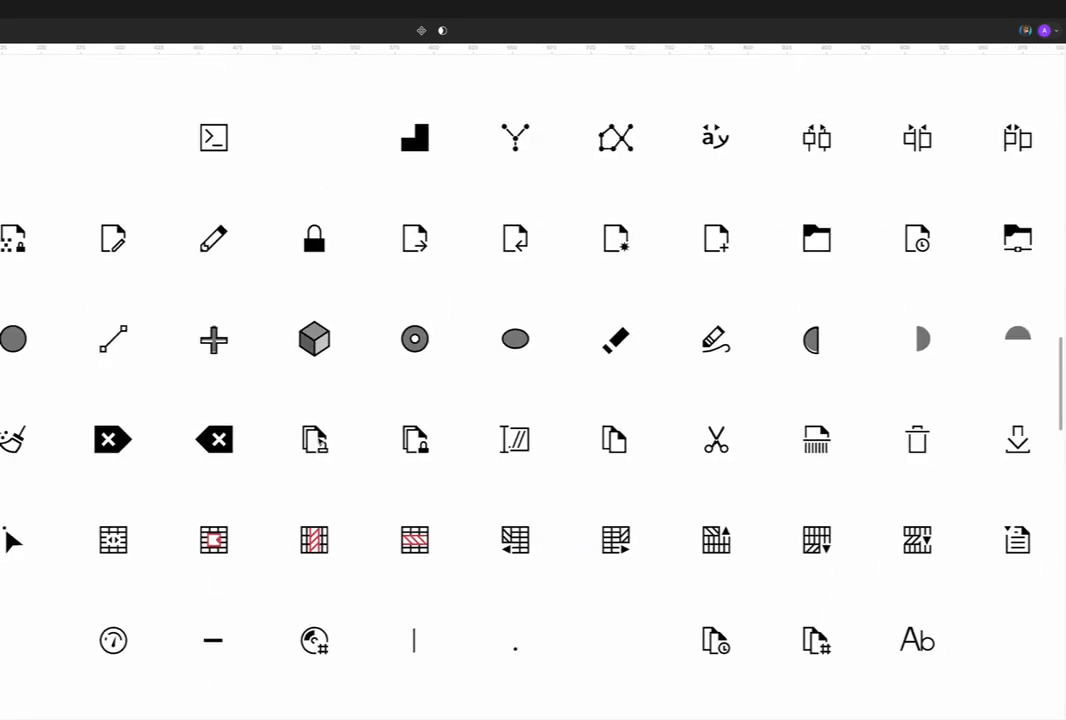
scroll(313, 433, "up", 1)
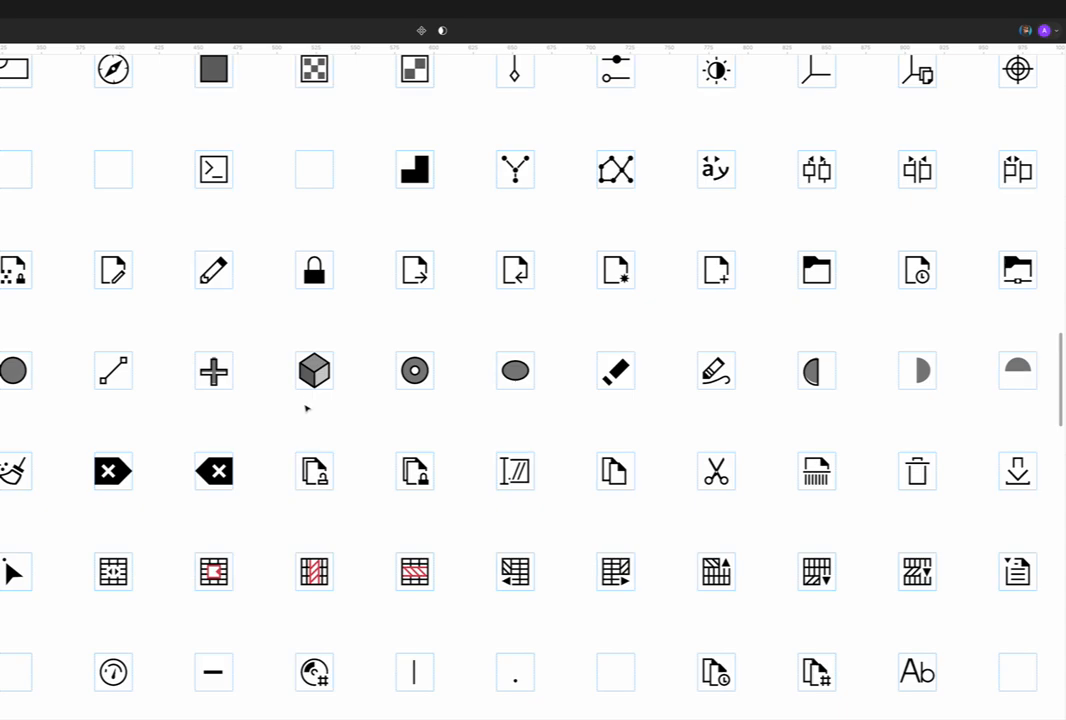
scroll(304, 403, "up", 3)
scroll(303, 402, "left", 1)
scroll(303, 402, "left", 10)
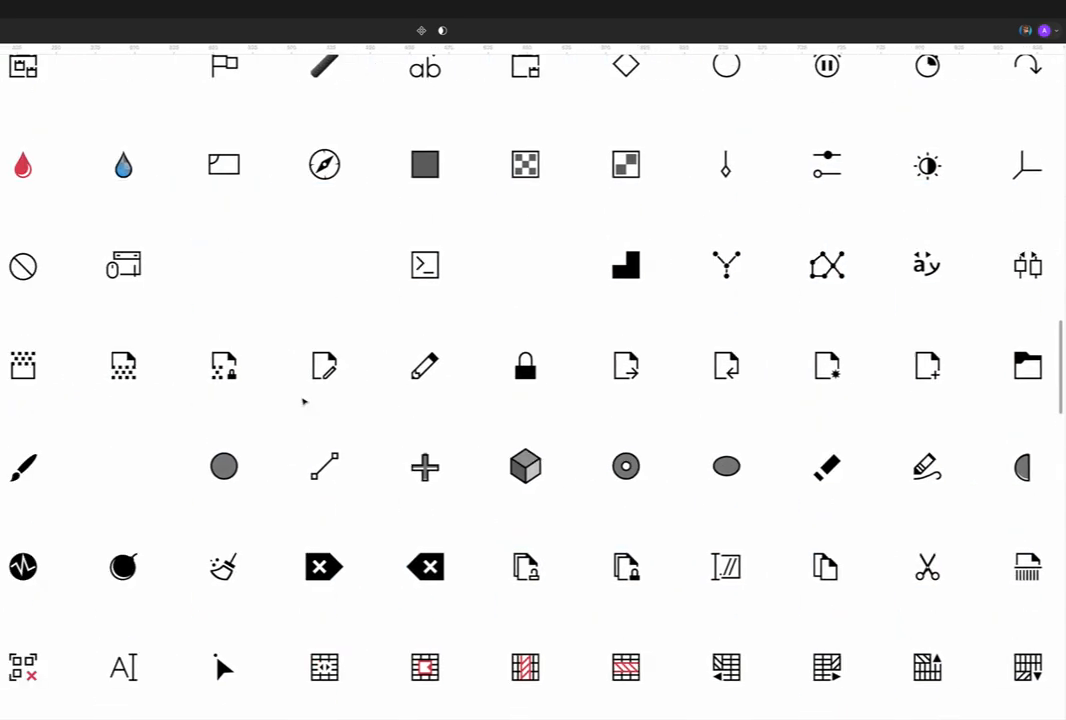
scroll(304, 402, "up", 5)
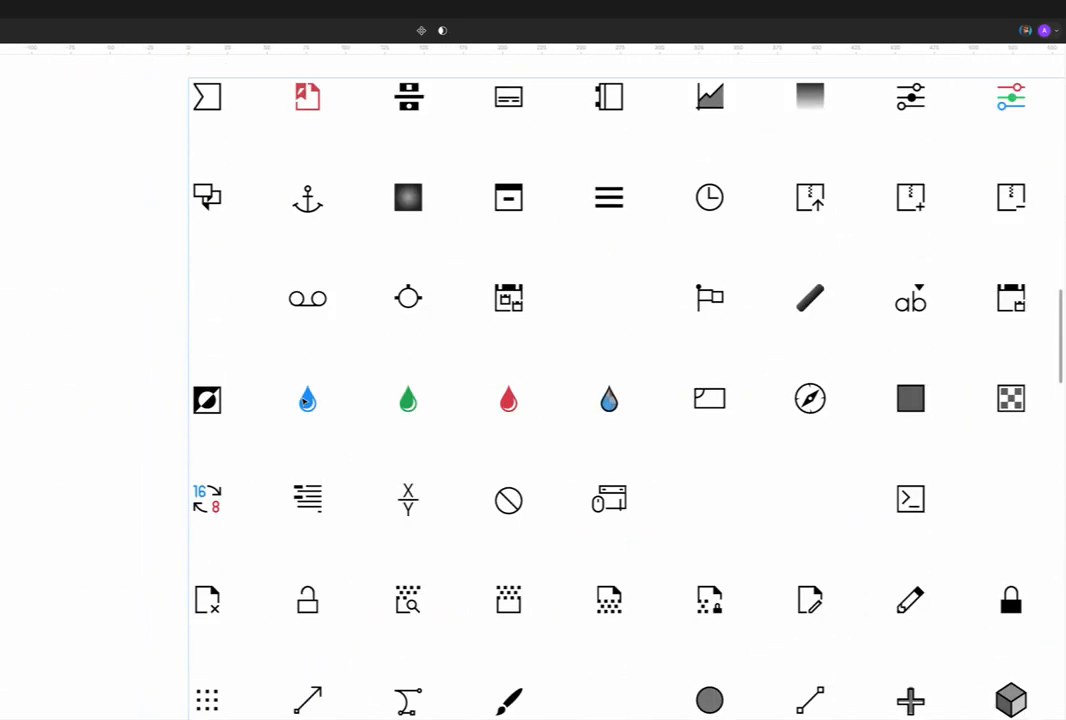
scroll(304, 402, "right", 5)
scroll(304, 402, "right", 13)
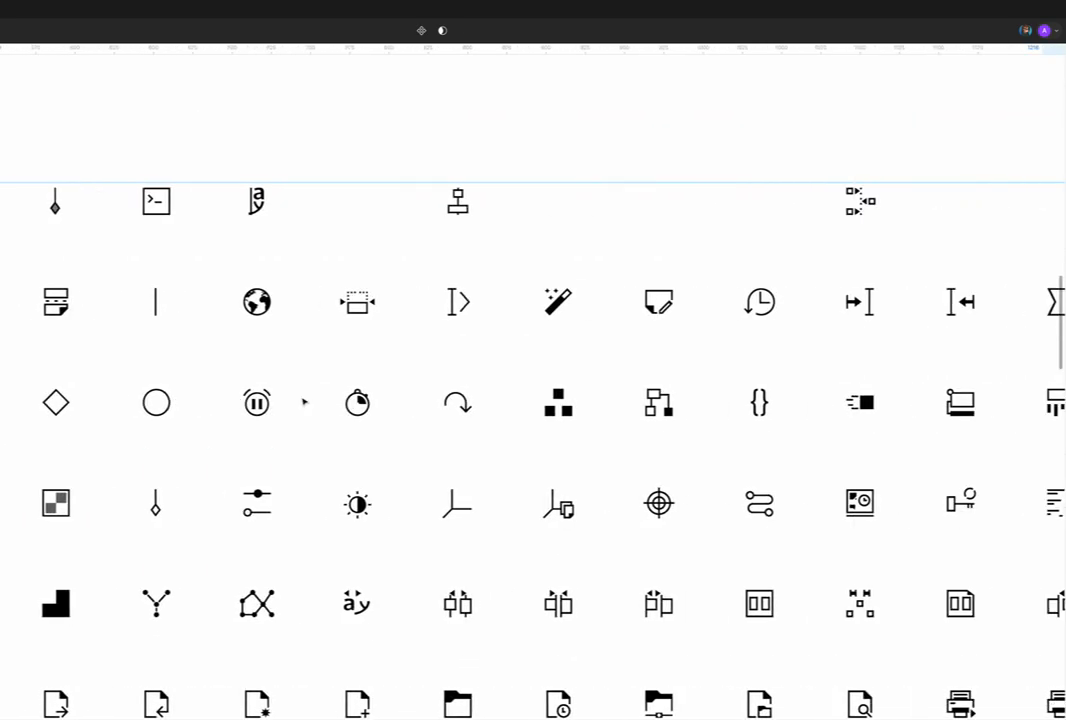
scroll(303, 402, "right", 4)
scroll(303, 402, "right", 3)
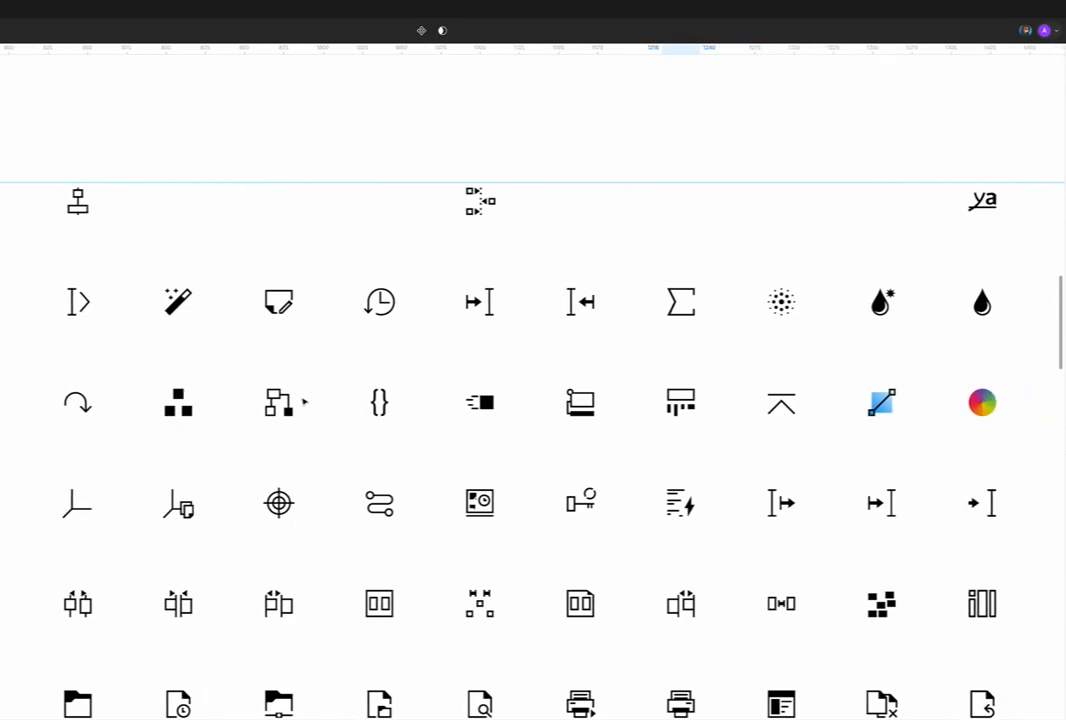
scroll(303, 402, "down", 5)
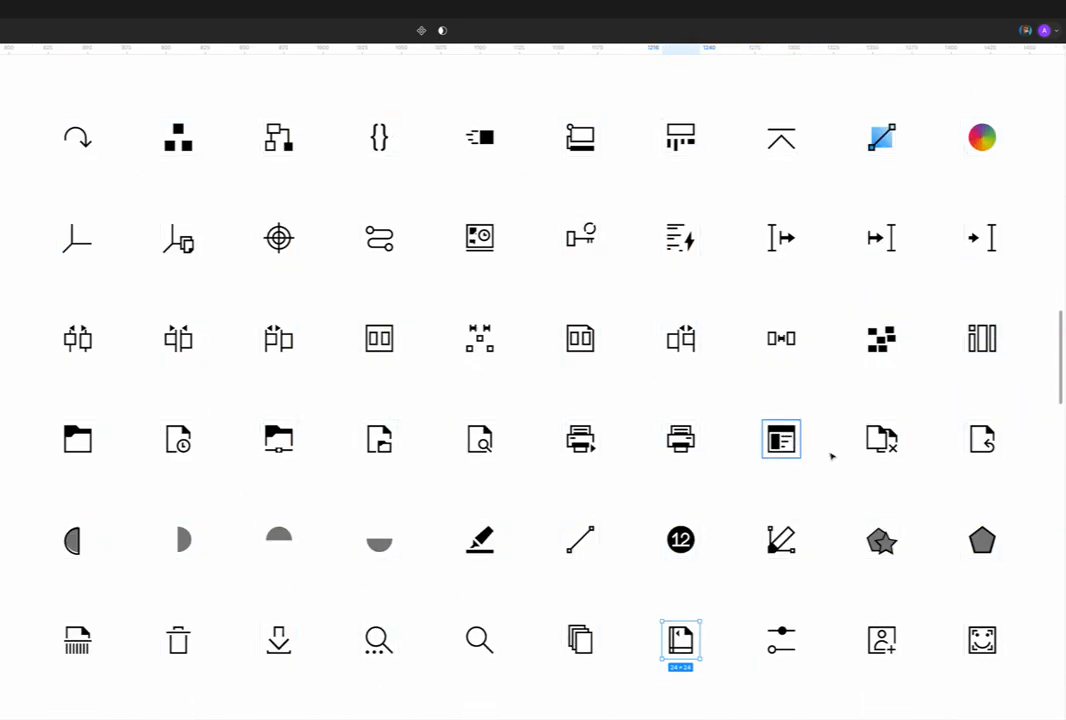
Step: Examine how pages are drawn in the overlapping-documents icon with the small cross and in the stacked-pages icon
left_click(881, 439)
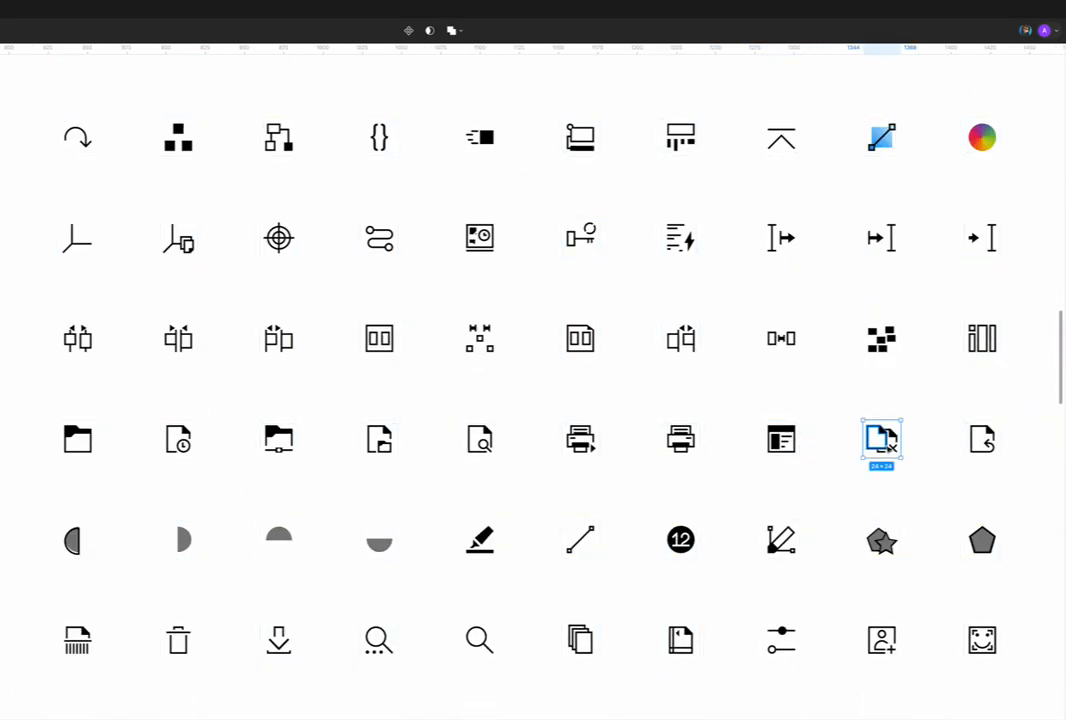
scroll(888, 447, "up", 5, "ctrl")
scroll(888, 450, "down", 5, "ctrl")
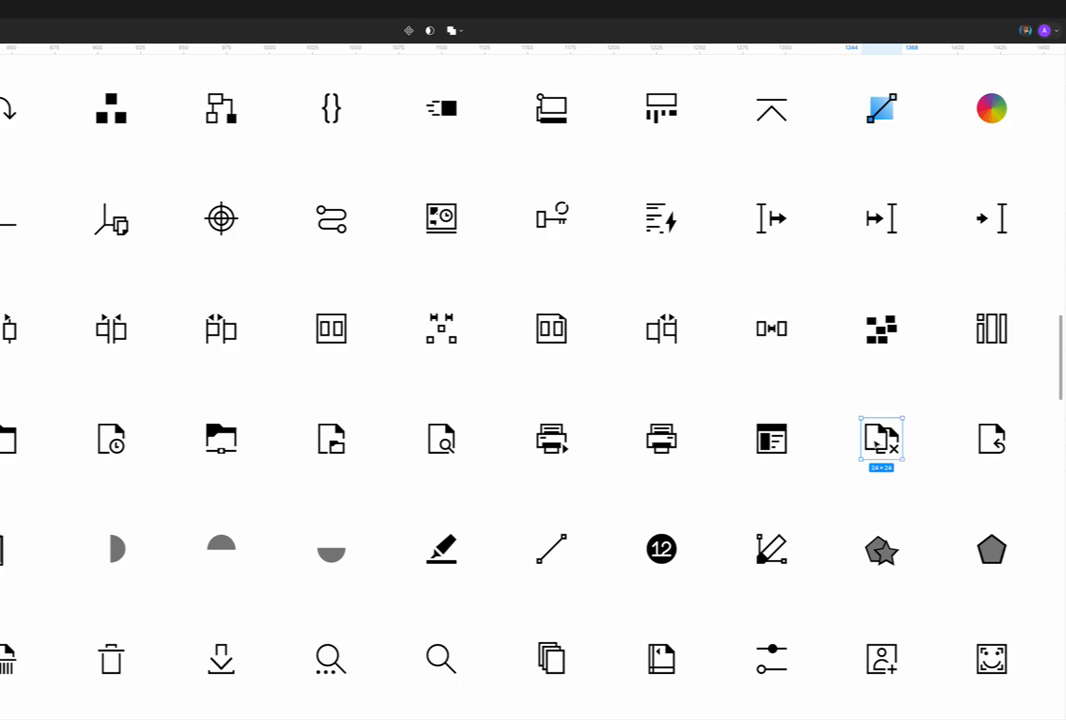
scroll(634, 505, "left", 2)
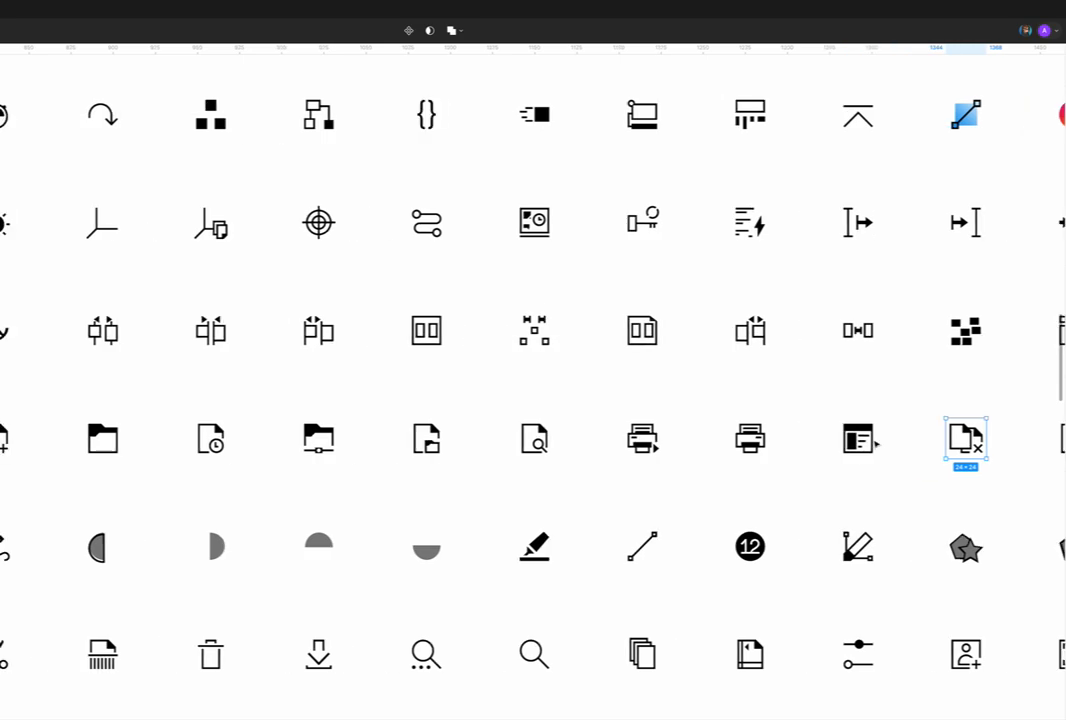
scroll(634, 505, "down", 4)
left_click(634, 503)
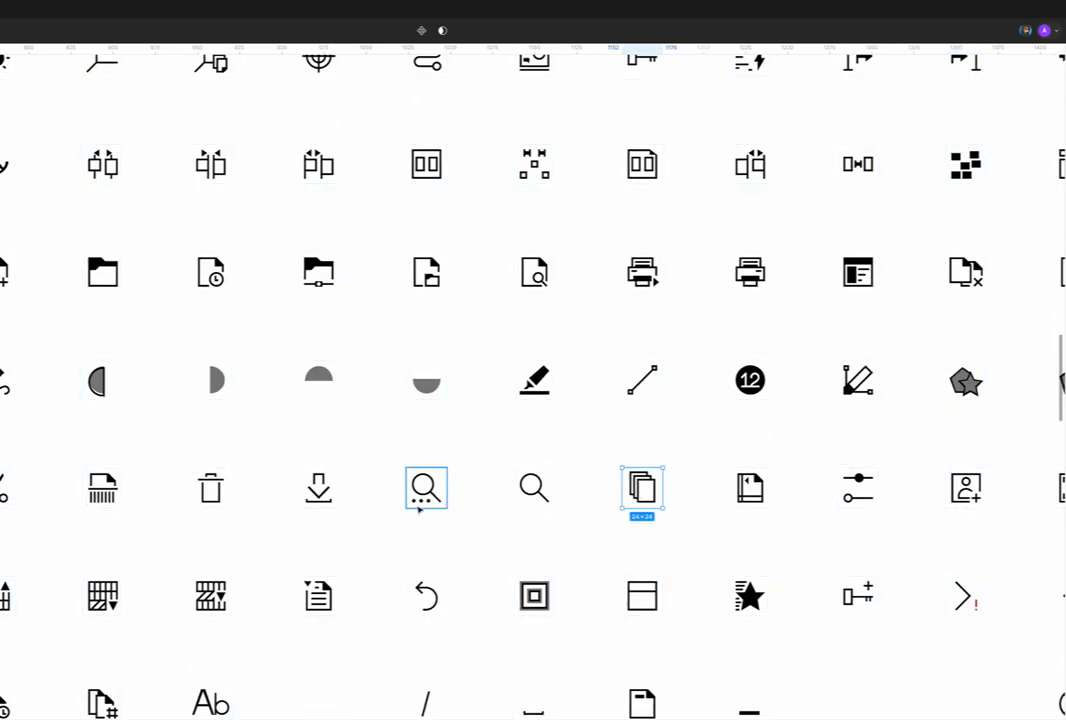
Step: Examine the copy, locked-documents and text-cursor box icons in the same row
scroll(245, 503, "left", 6)
scroll(245, 503, "left", 5)
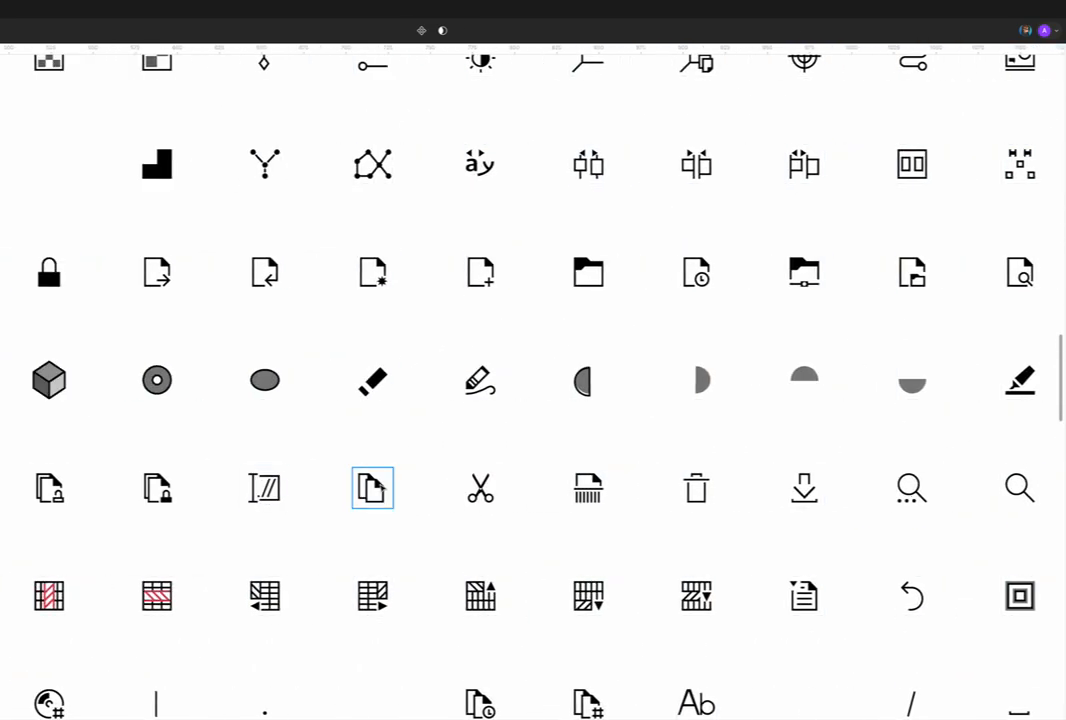
left_click(370, 492)
left_click(160, 492)
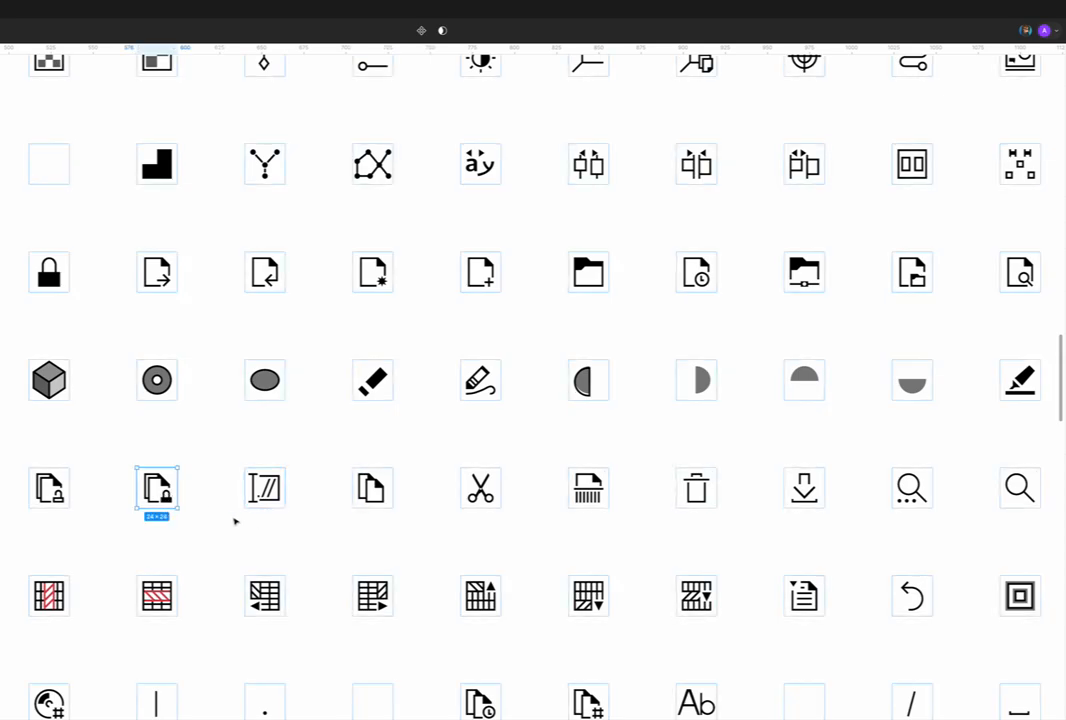
left_click(265, 488)
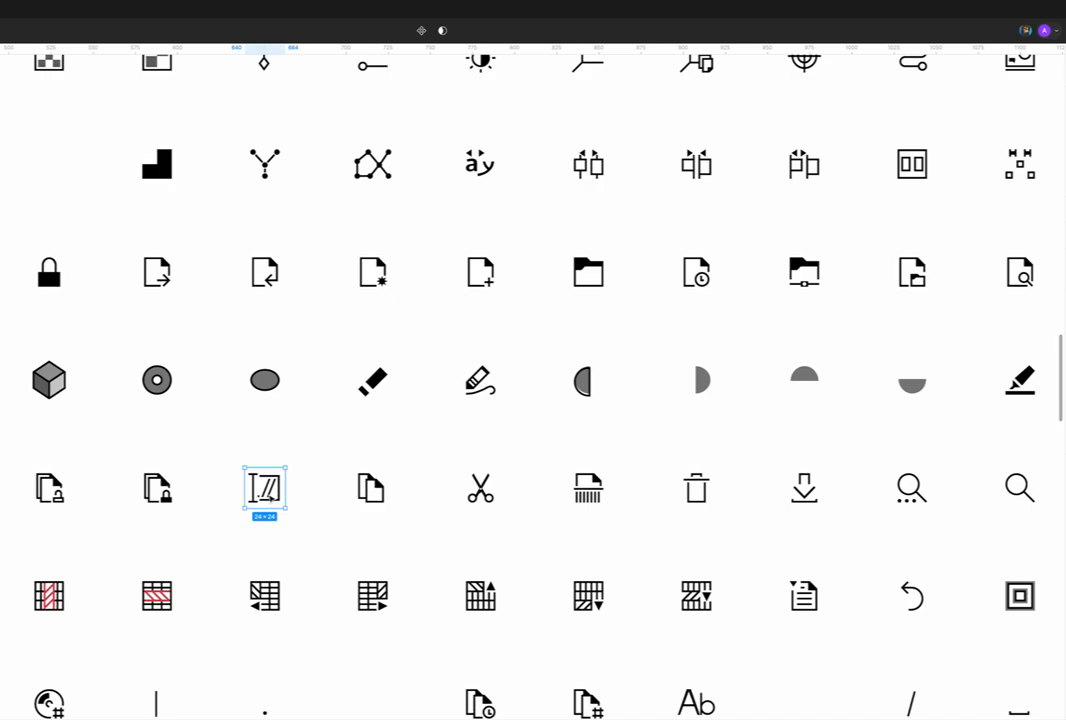
Step: Examine the trash, download and two magnifier icons further along the same row
scroll(533, 400, "right", 5)
left_click(352, 490)
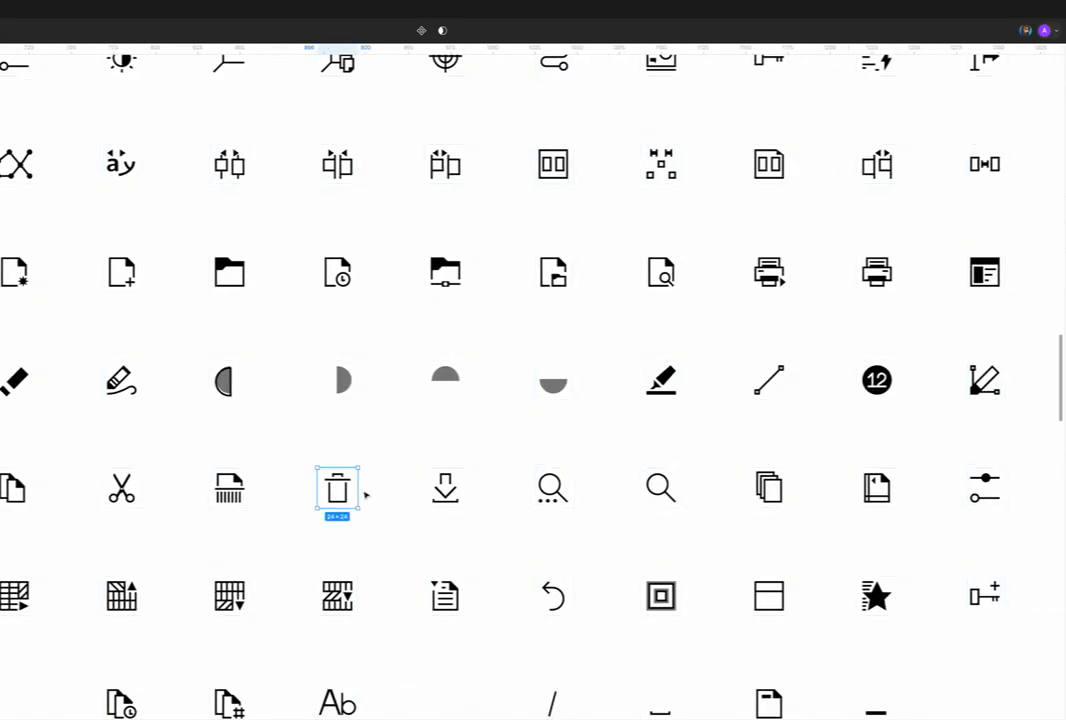
left_click(450, 490)
left_click(558, 490)
left_click(670, 490)
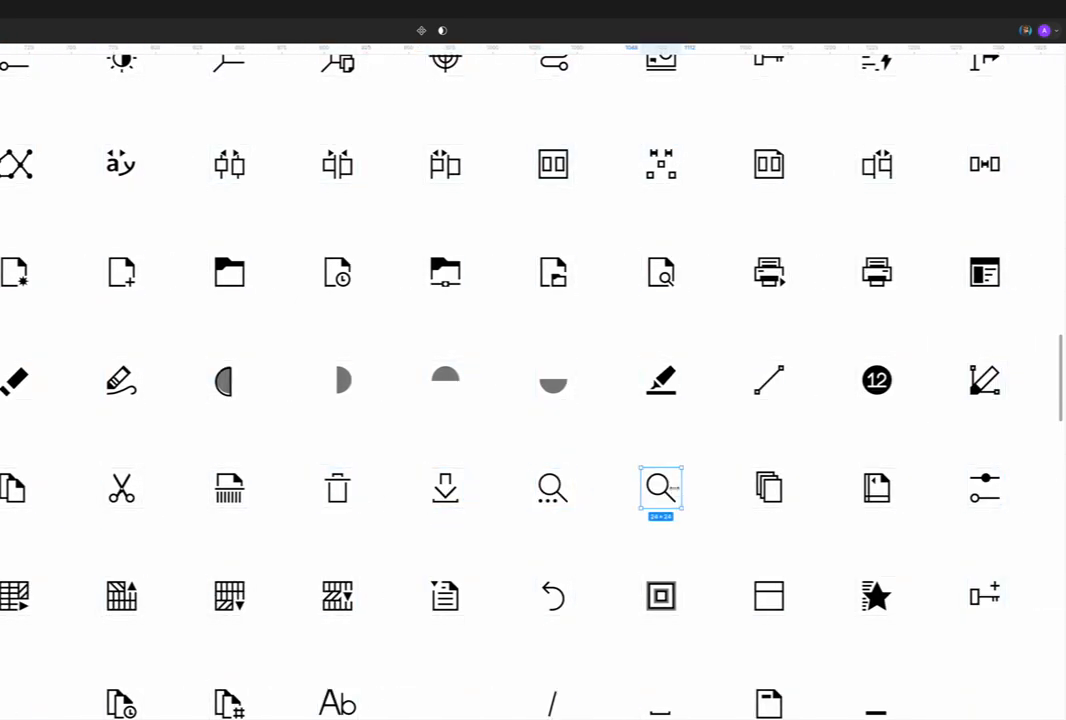
scroll(672, 489, "right", 2)
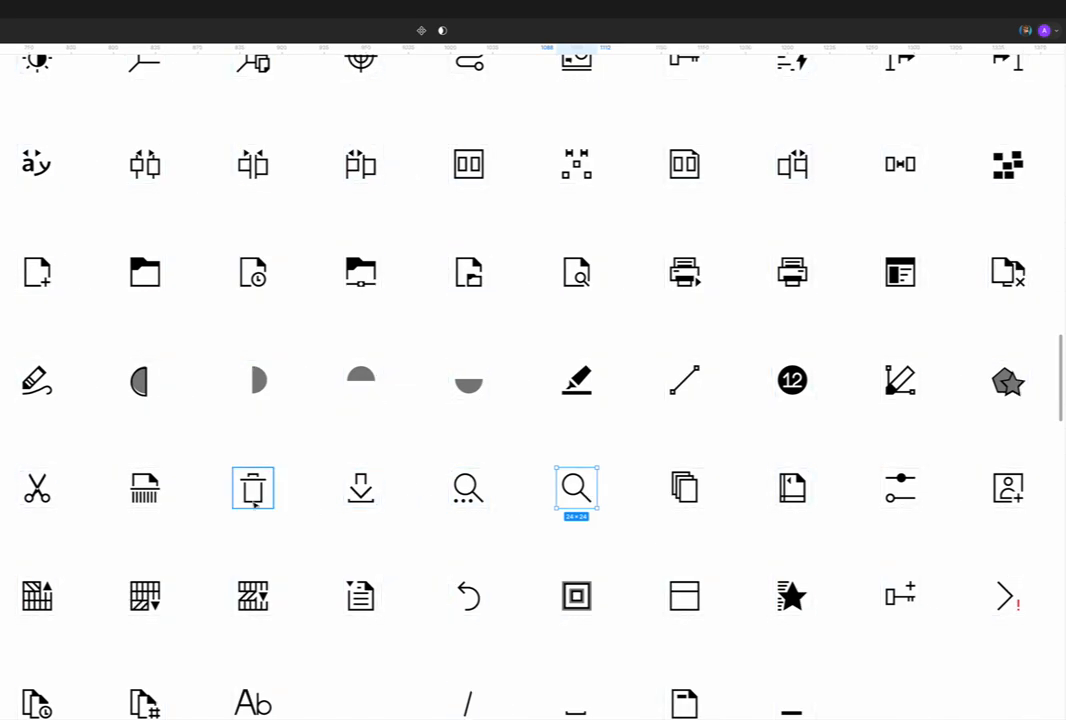
Step: Compare the trash icon with the download icon and inspect the download arrow's shape up close
left_click(254, 500)
left_click(359, 497)
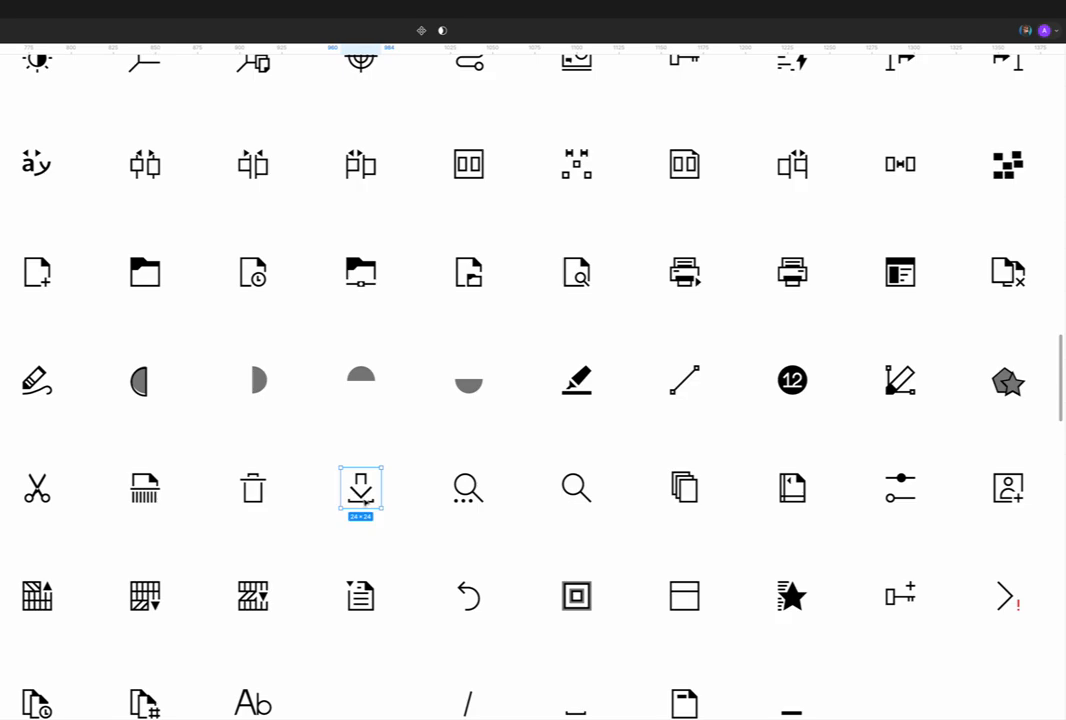
scroll(365, 503, "right", 3)
scroll(365, 503, "right", 4)
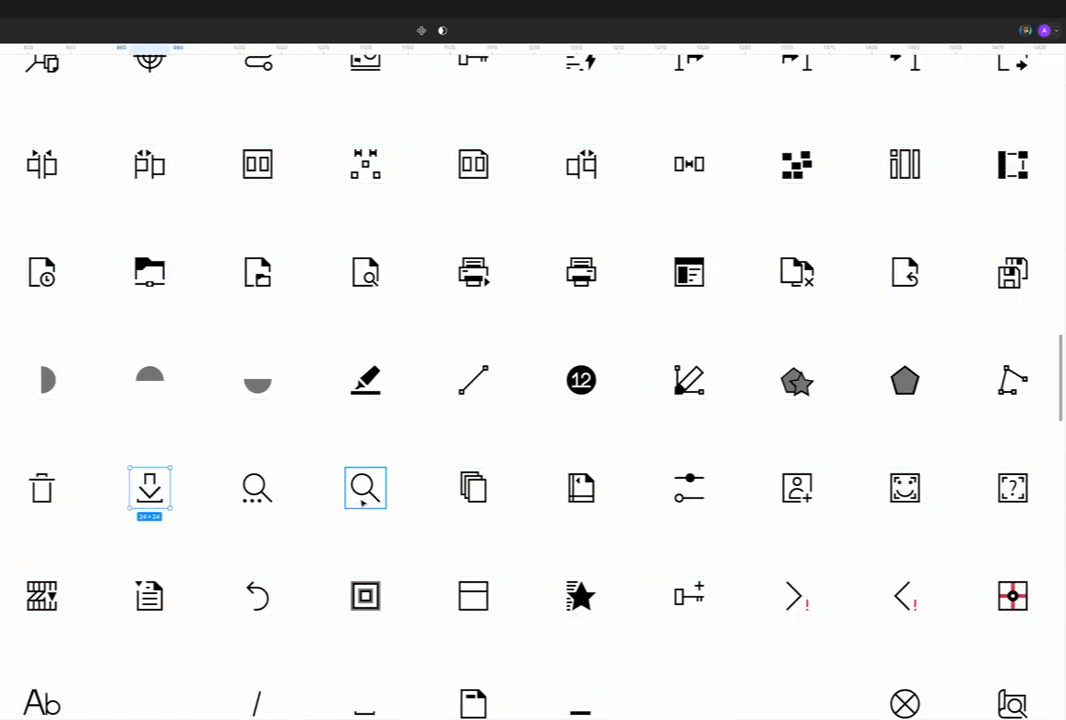
scroll(155, 485, "up", 5)
scroll(258, 500, "left", 3)
scroll(368, 500, "up", 4)
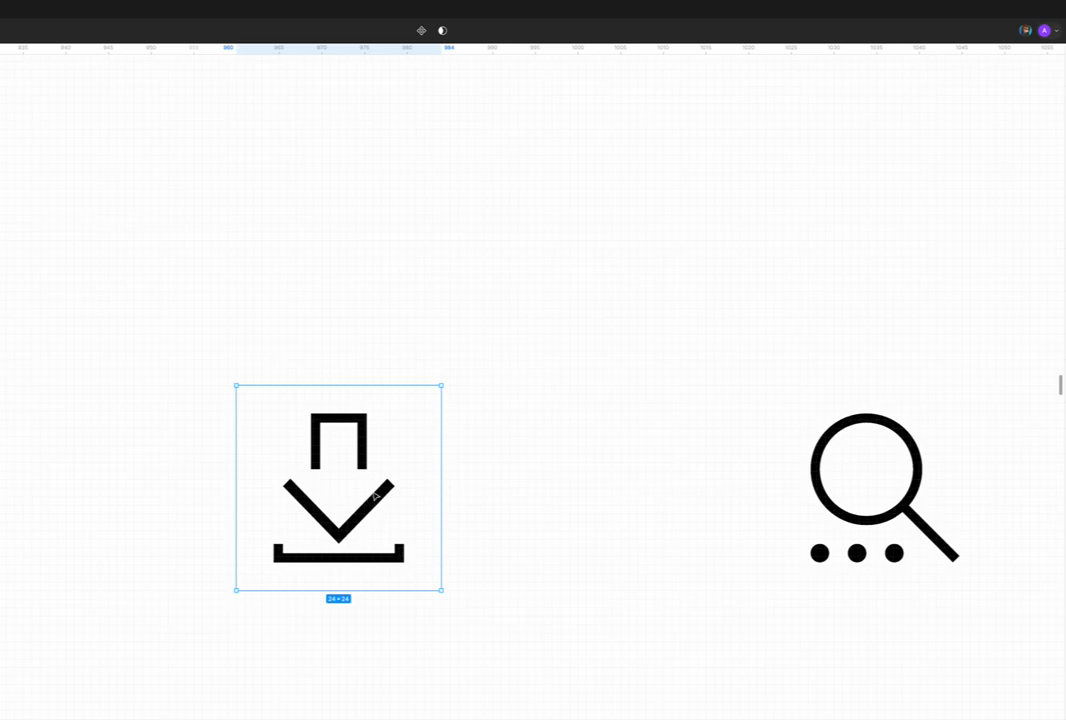
scroll(370, 505, "down", 4)
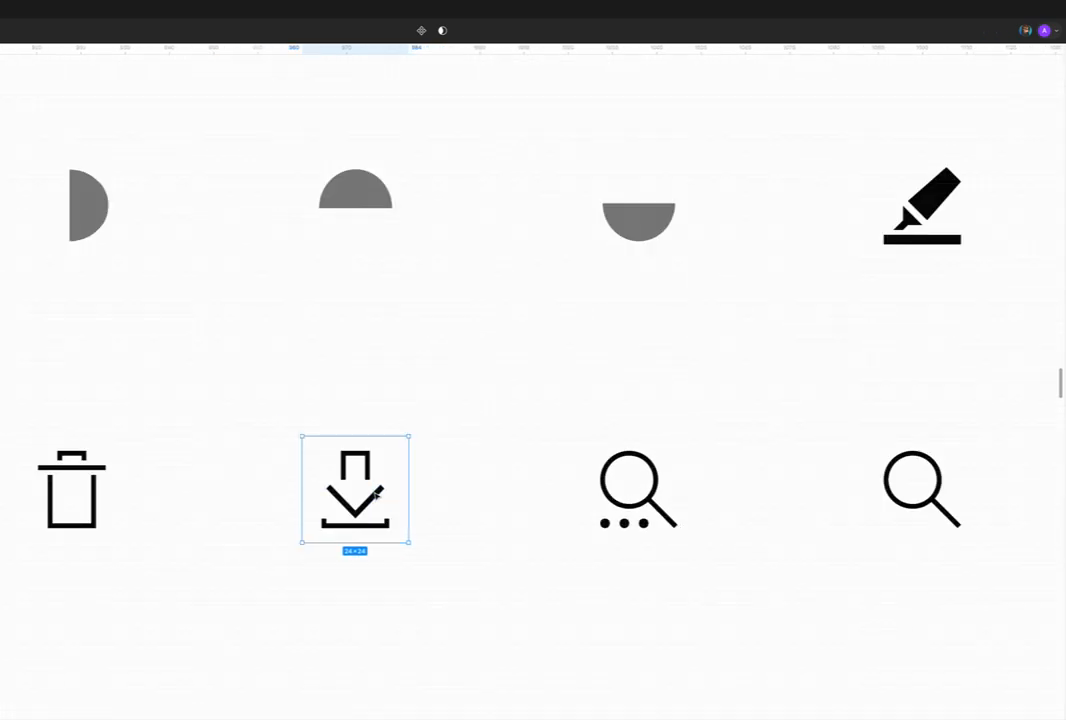
Step: Examine the framed face, question-mark and person icons further along the row
scroll(400, 493, "down", 3)
scroll(400, 493, "right", 10)
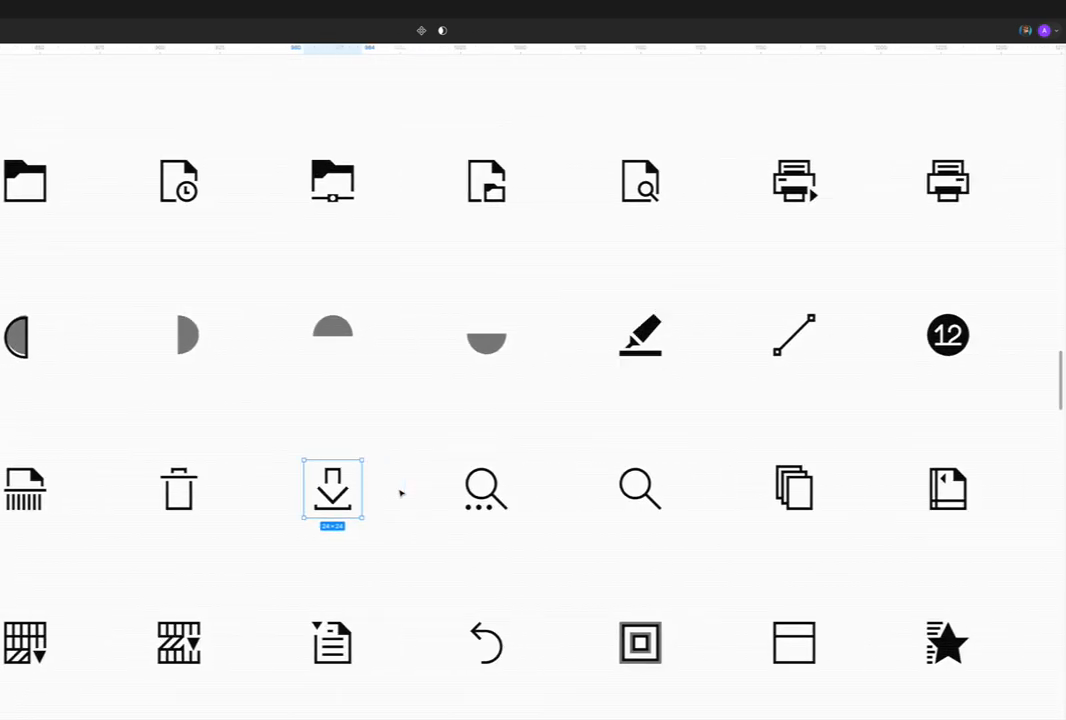
scroll(401, 493, "right", 3)
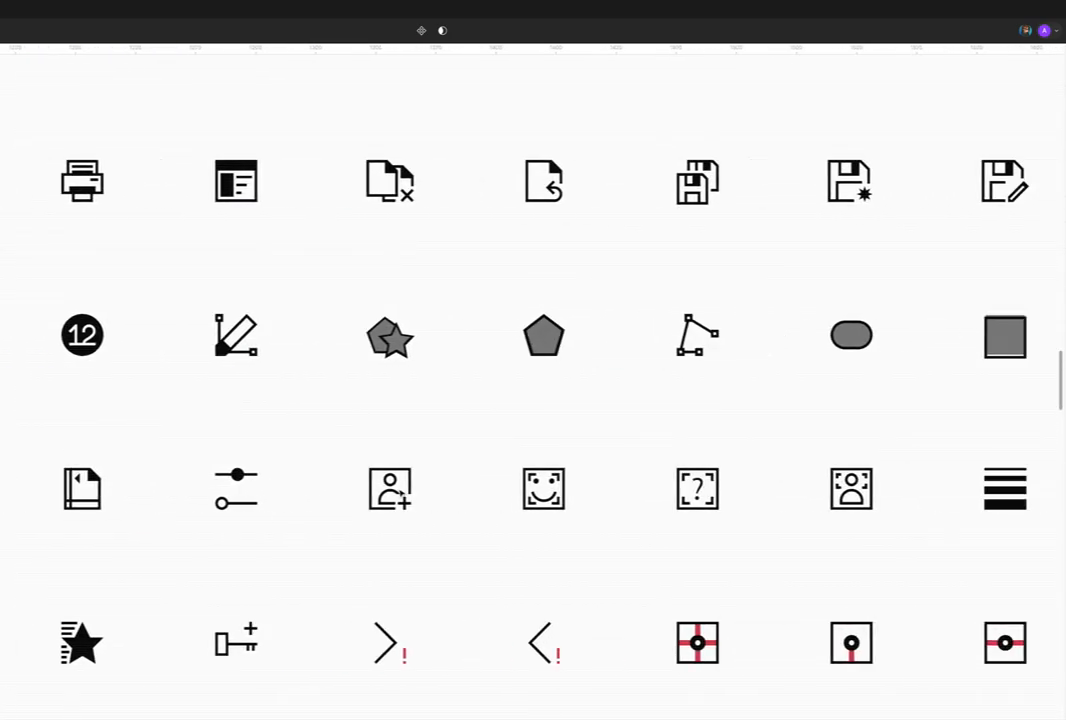
left_click(315, 494)
left_click(471, 487)
left_click(612, 488)
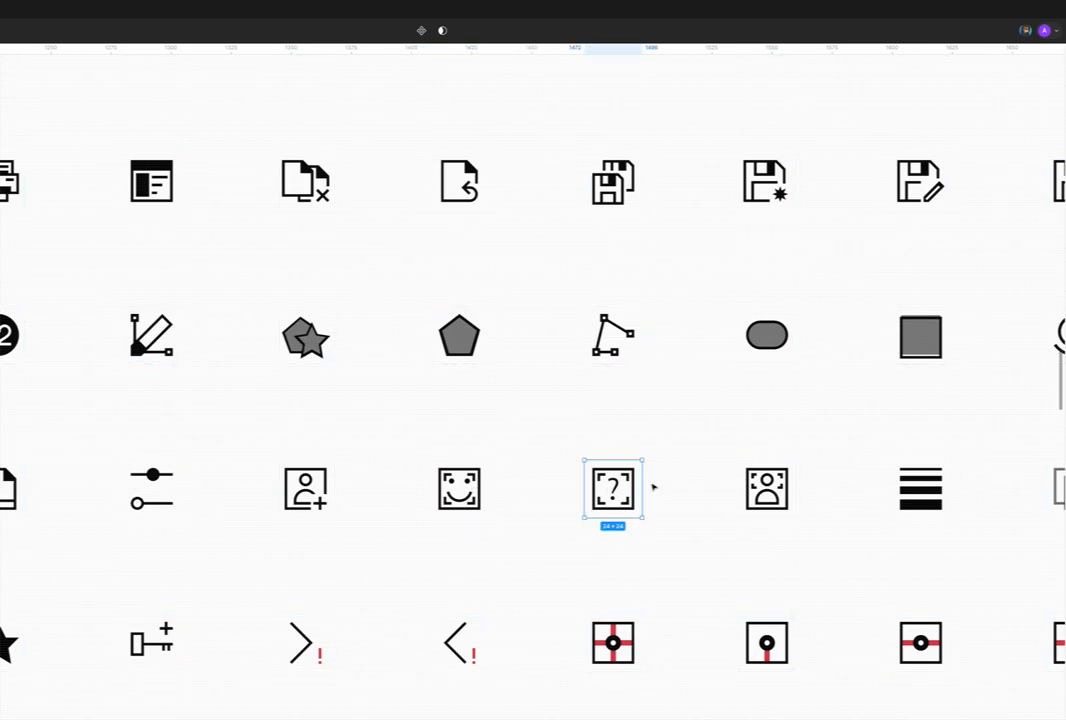
left_click(764, 488)
scroll(718, 489, "right", 2)
scroll(718, 489, "right", 1)
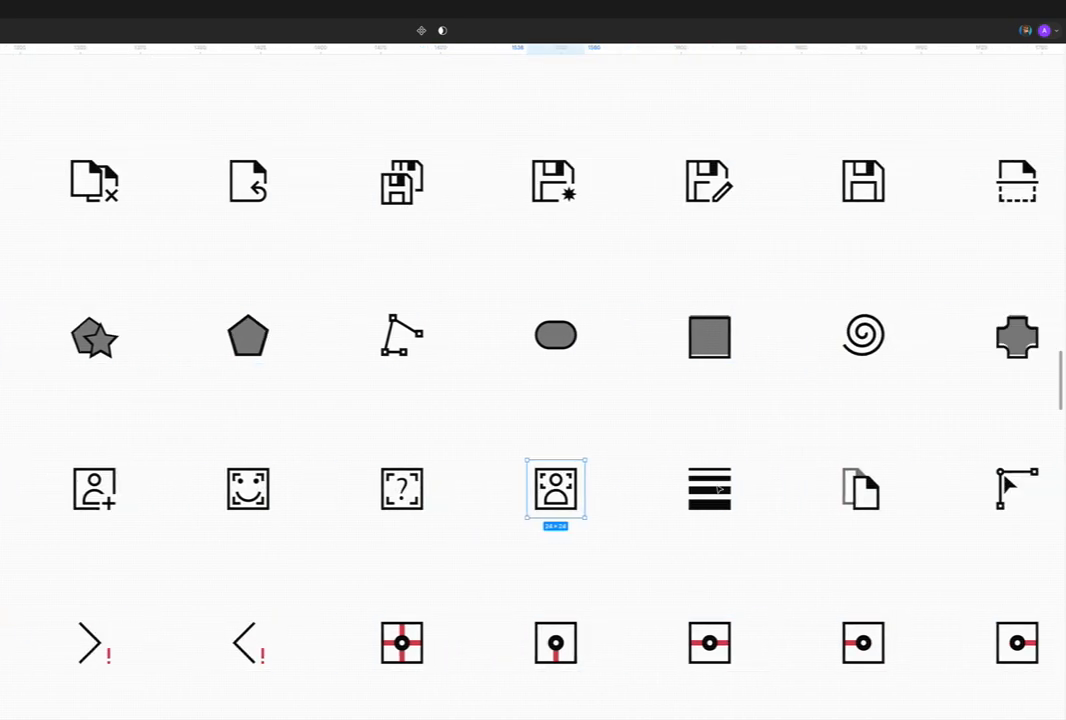
Step: Inspect the framed person icon with the small plus up close beside the other framed icons
scroll(718, 489, "left", 3)
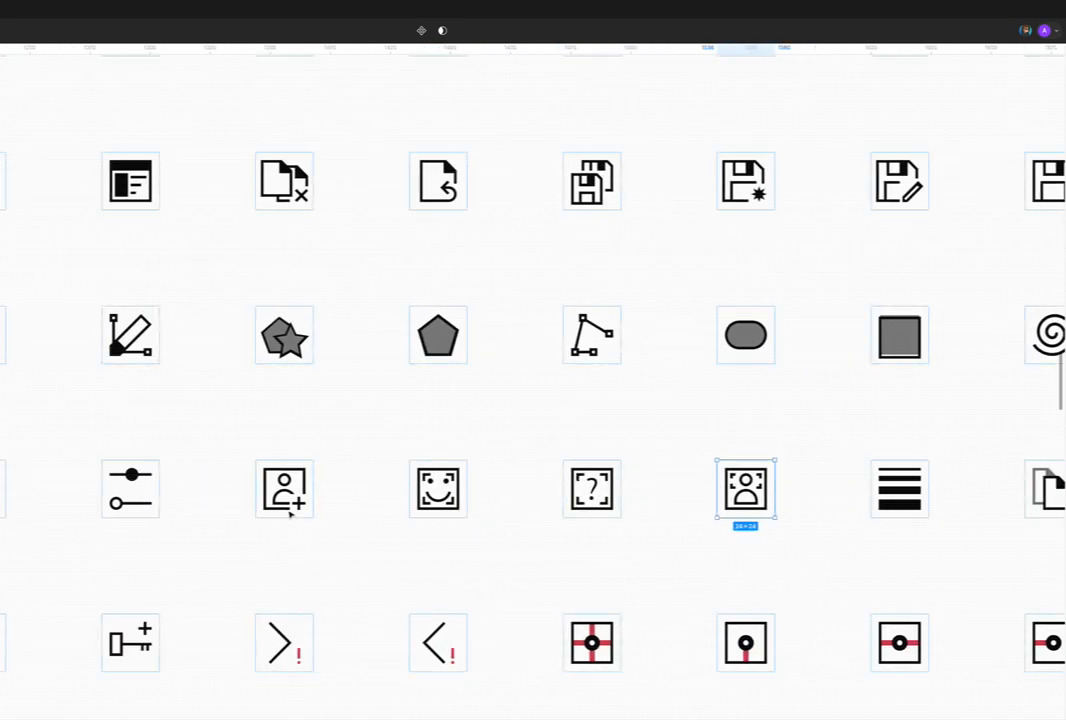
scroll(286, 494, "up", 1)
scroll(283, 490, "up", 3)
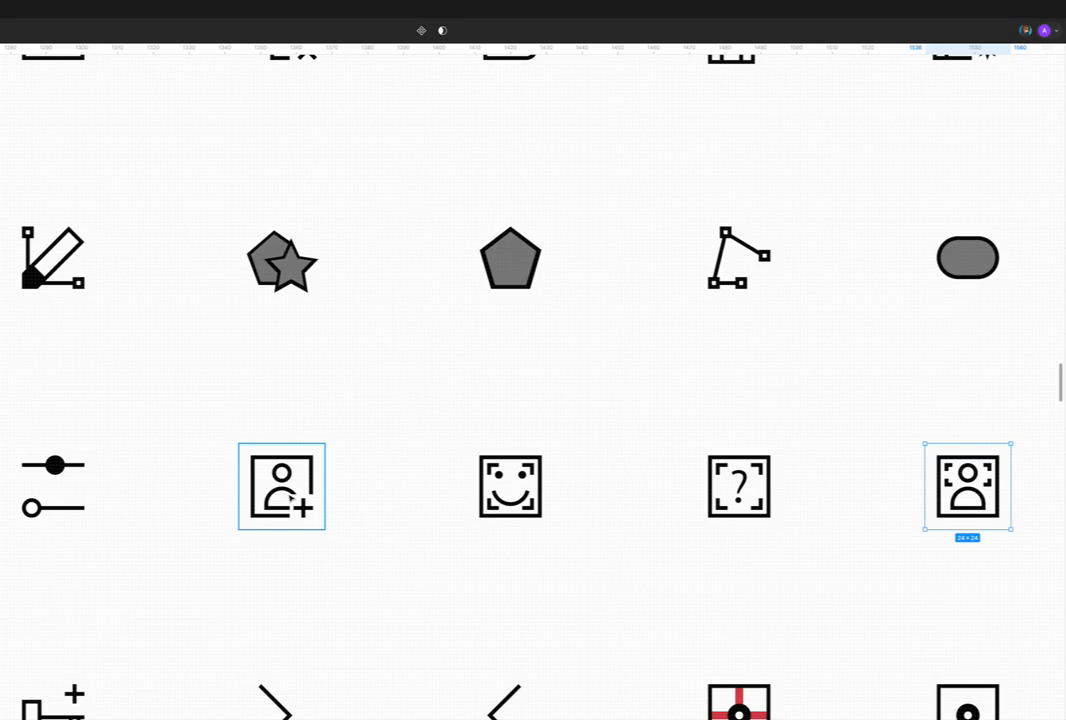
left_click(287, 481)
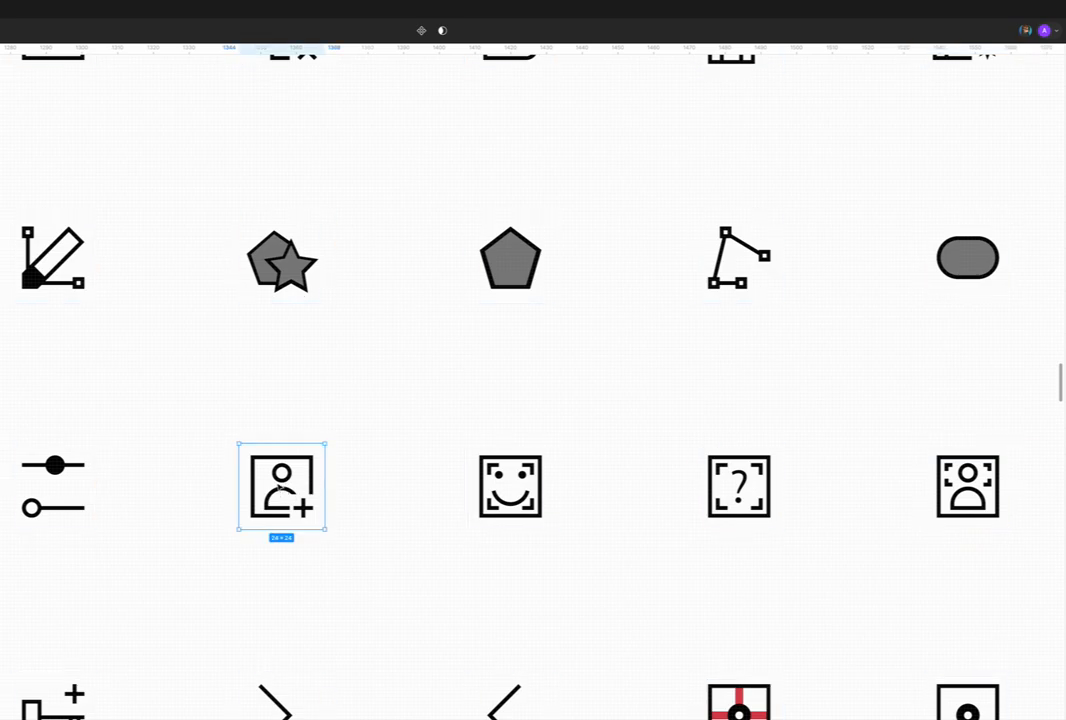
left_click(308, 430)
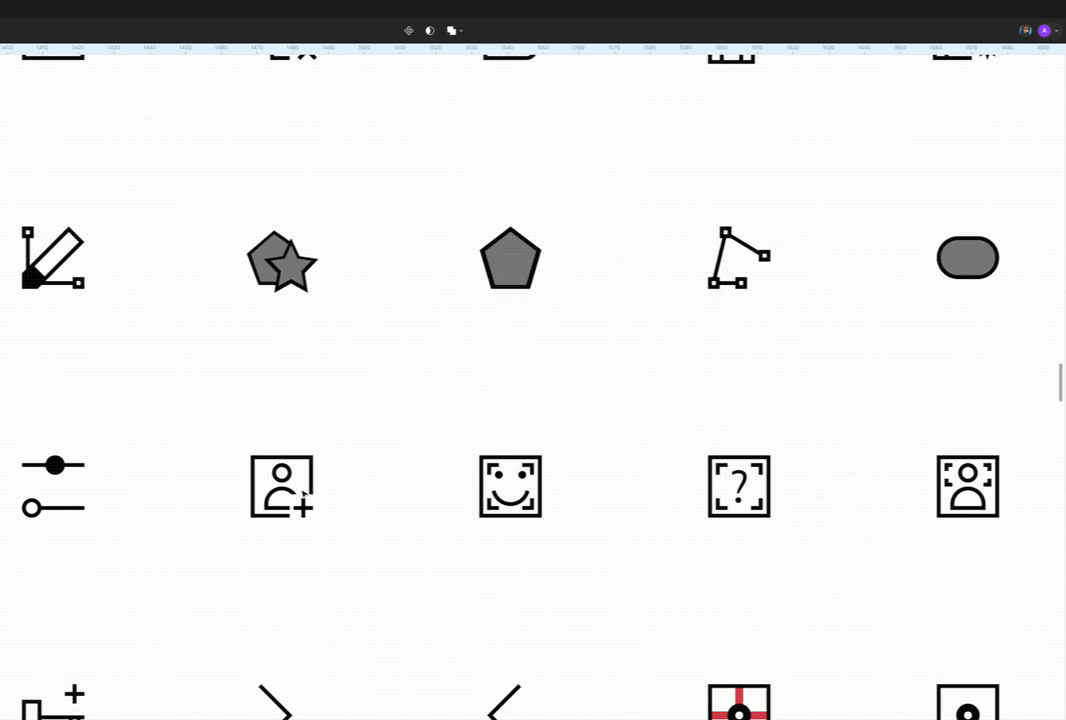
Step: Look over the remaining icons in these rows up to the end of the sheet, comparing their styles
scroll(300, 490, "down", 3)
scroll(302, 495, "right", 3)
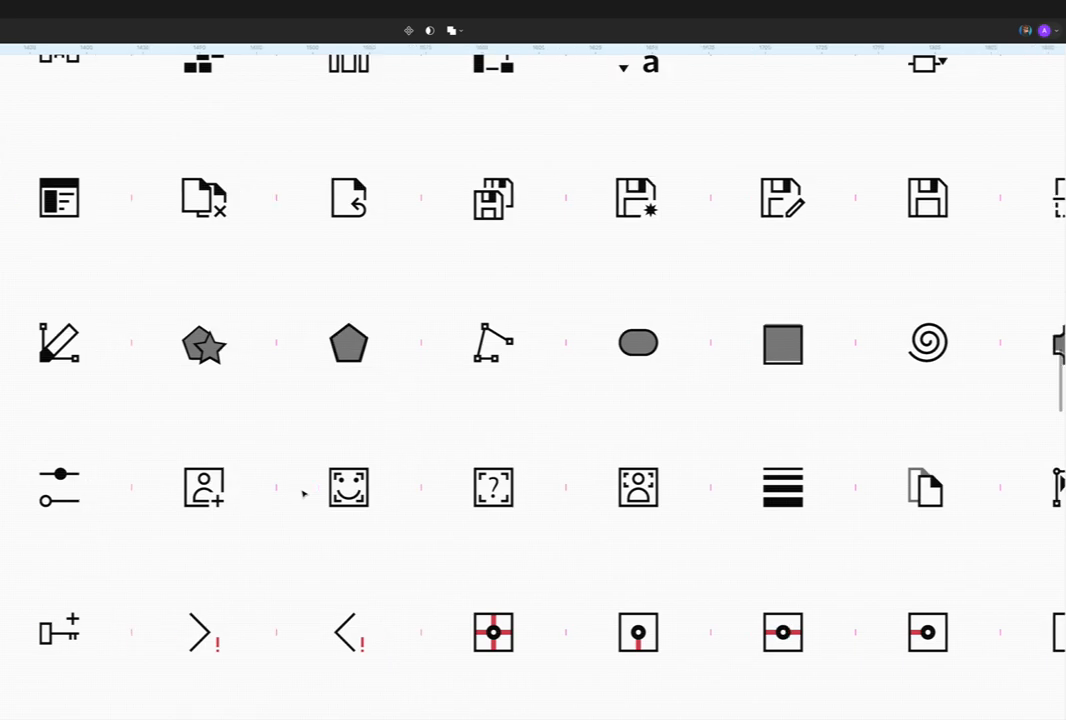
scroll(435, 499, "right", 6)
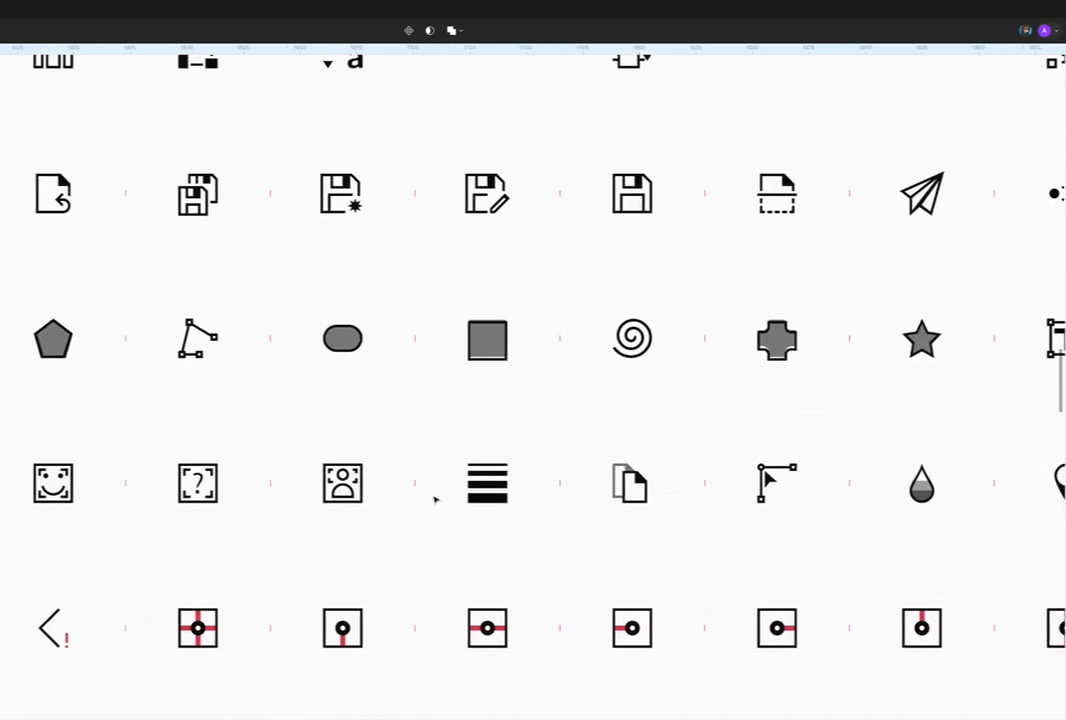
scroll(435, 499, "right", 4)
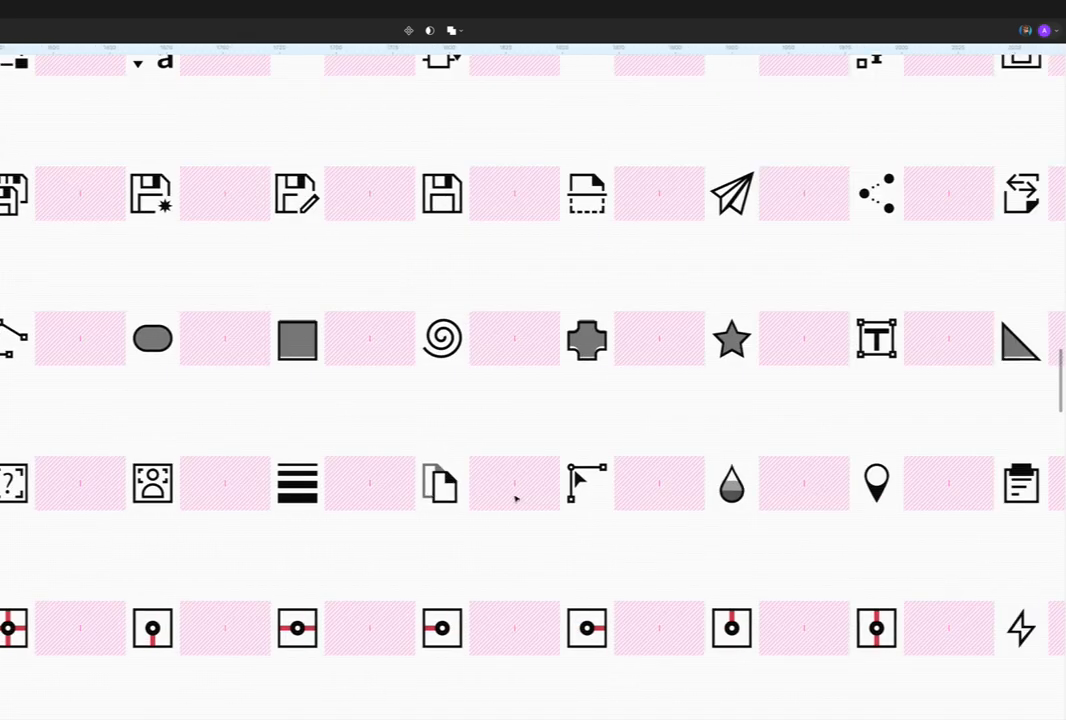
scroll(550, 495, "down", 2)
scroll(550, 495, "right", 2)
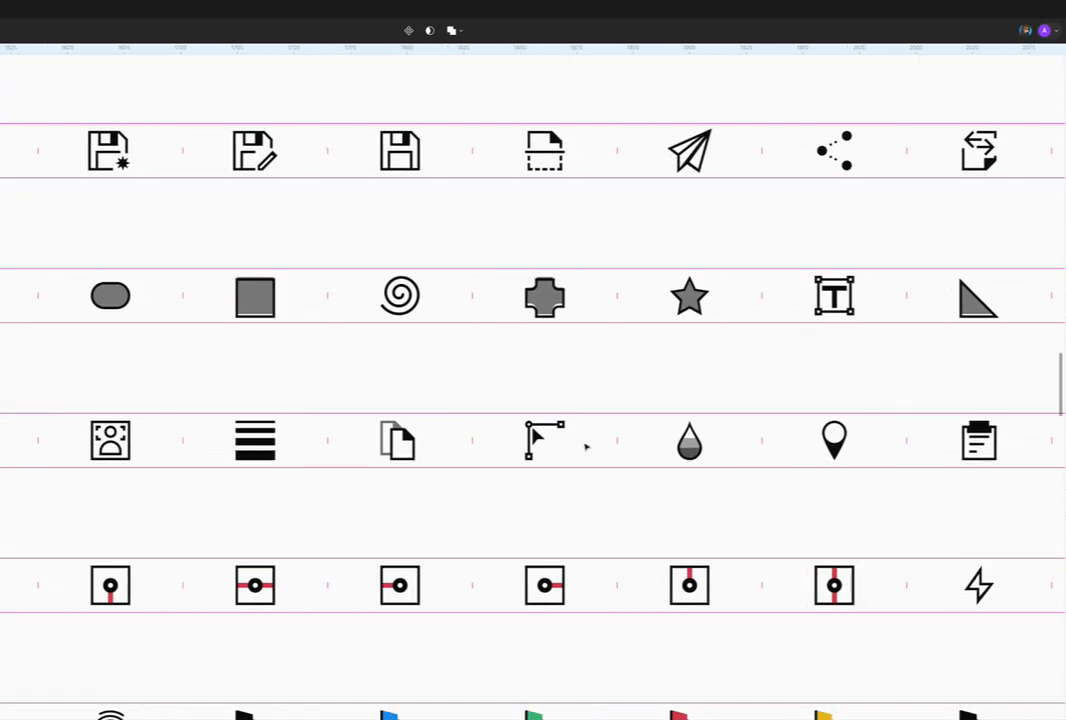
scroll(586, 447, "right", 4)
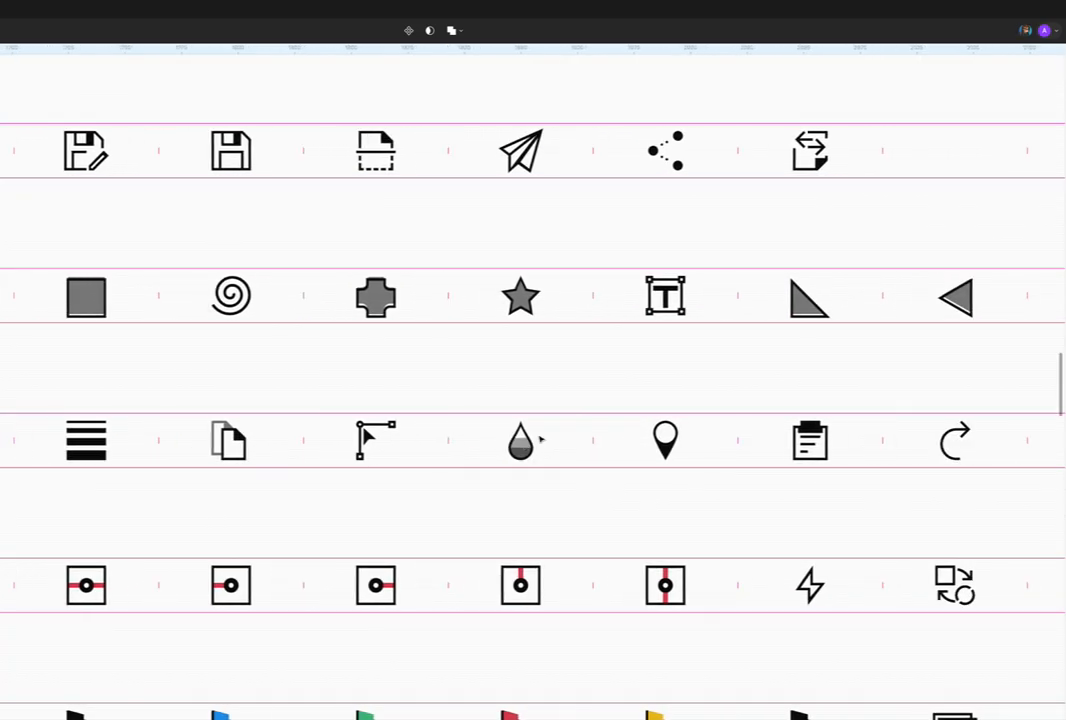
scroll(540, 438, "down", 2)
scroll(537, 440, "right", 15)
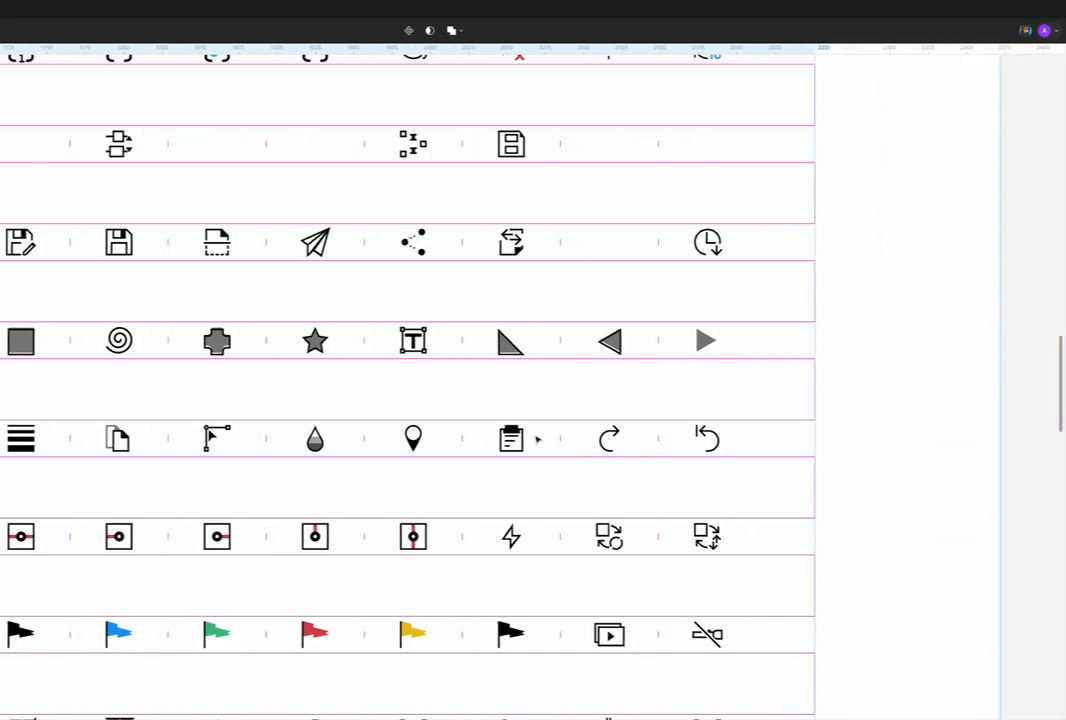
Step: Look over the loose icons gathered between the two sheets and the first columns of the next sheet
scroll(537, 440, "right", 10)
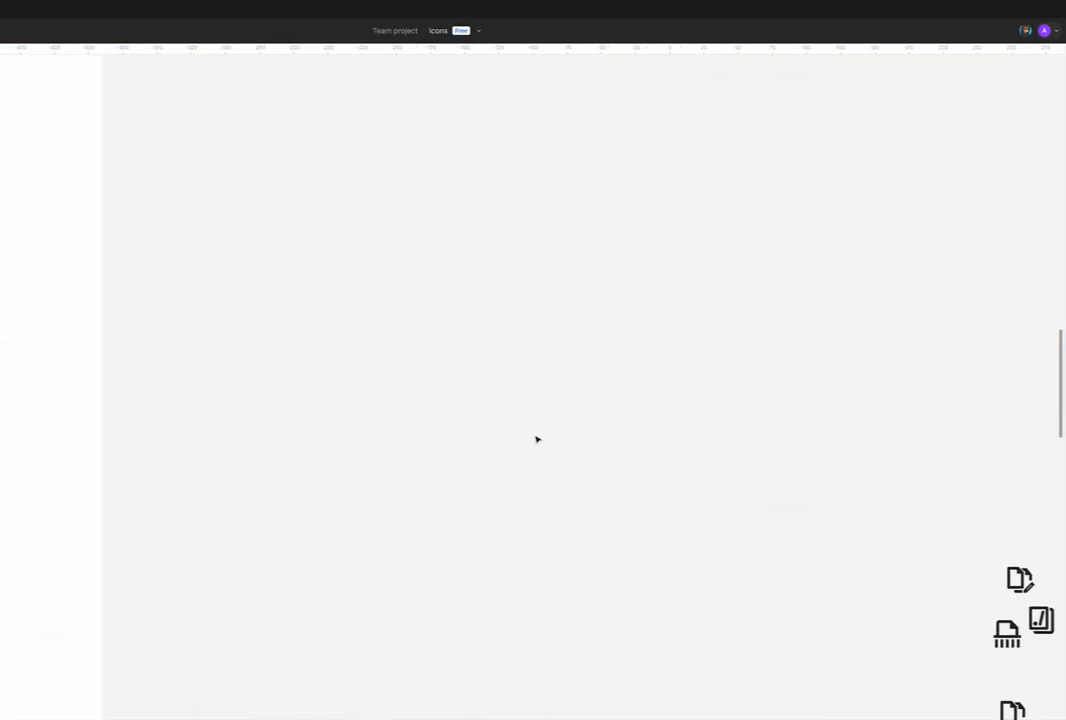
scroll(537, 440, "right", 5)
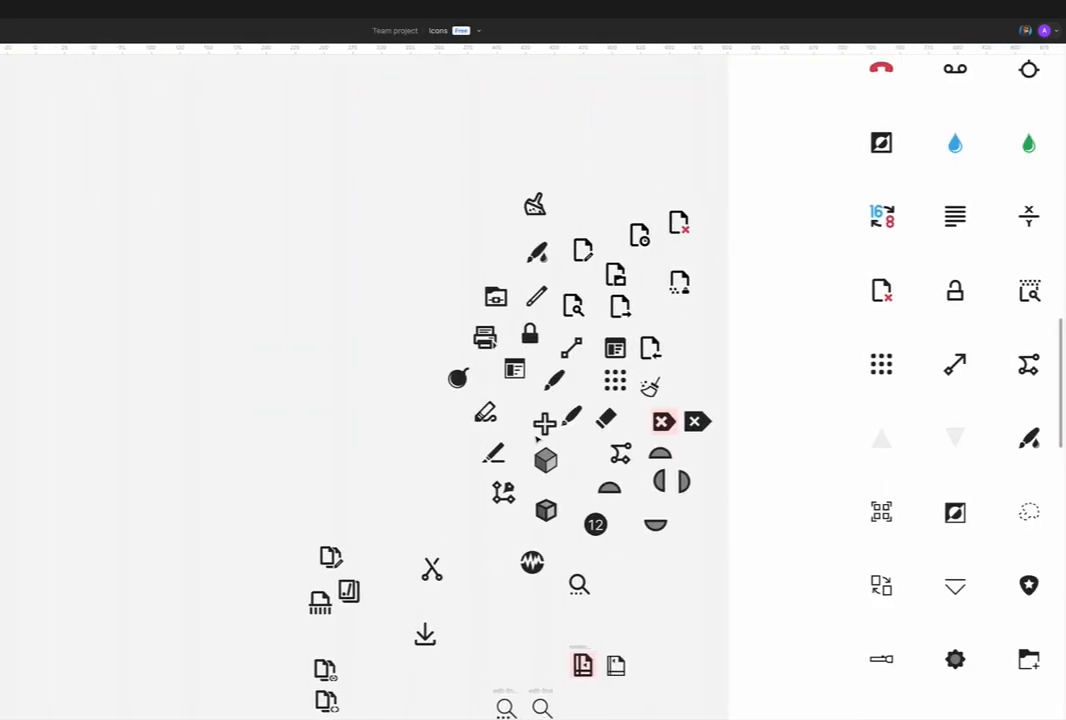
left_click_drag(445, 136, 226, 419)
scroll(255, 431, "right", 8)
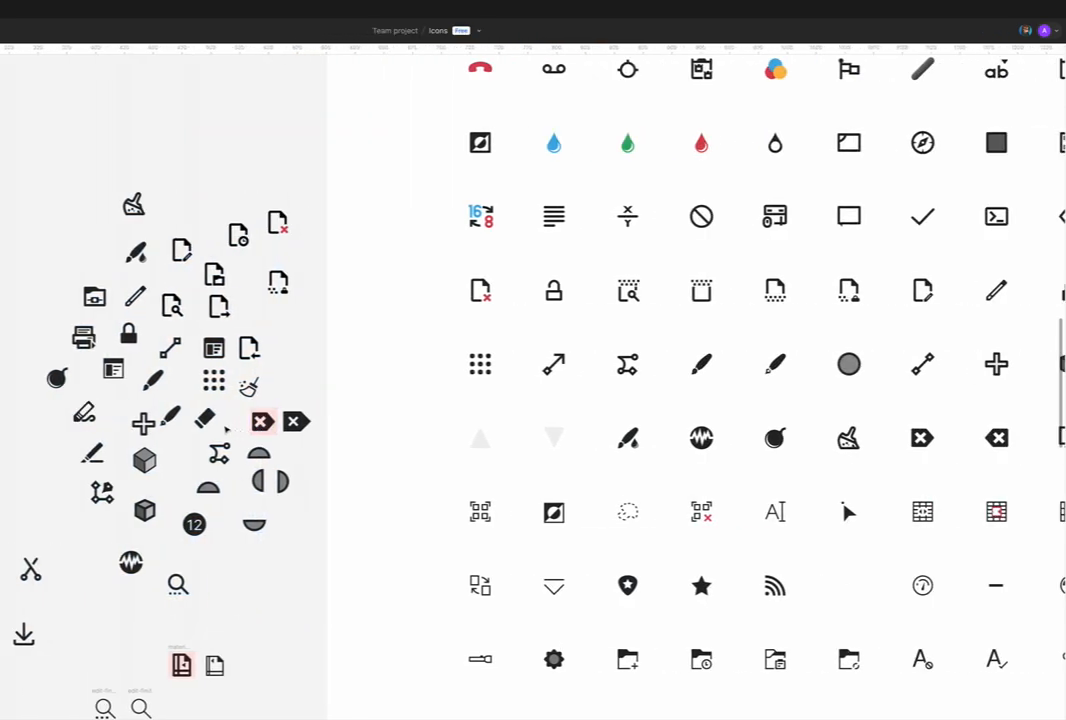
scroll(193, 350, "down", 3)
scroll(268, 410, "up", 3)
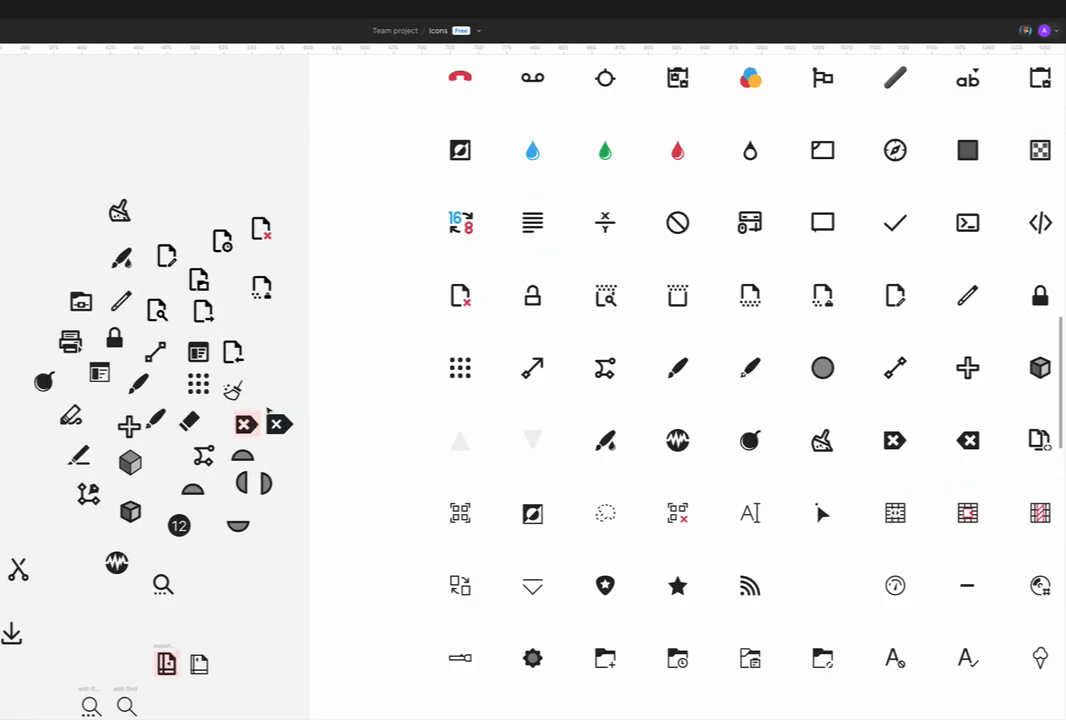
Step: Compare the brush-with-drop icon with the plain brush icon in the bolder icon sheet
scroll(268, 410, "right", 3)
scroll(268, 410, "right", 2)
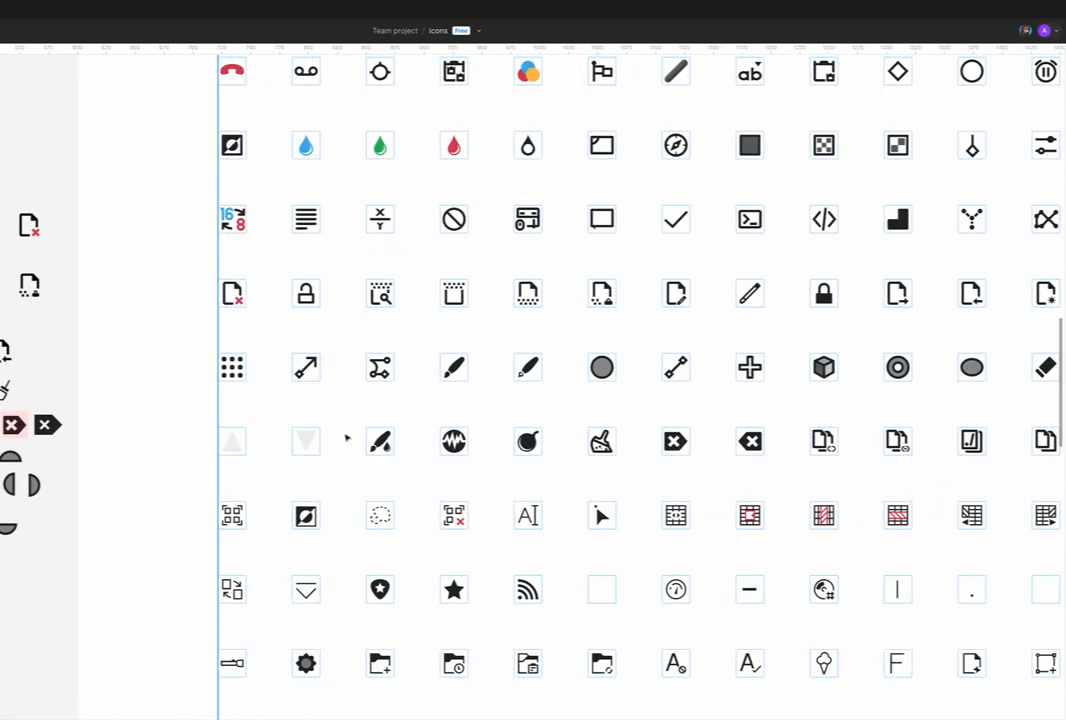
scroll(350, 440, "right", 2)
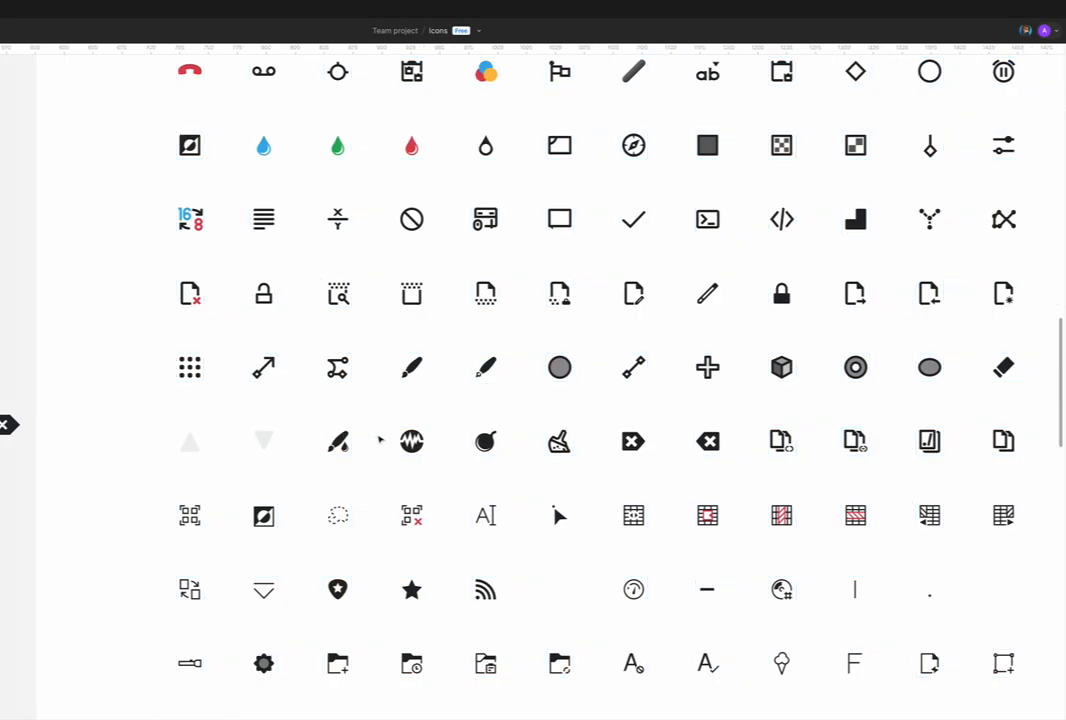
scroll(351, 451, "up", 5)
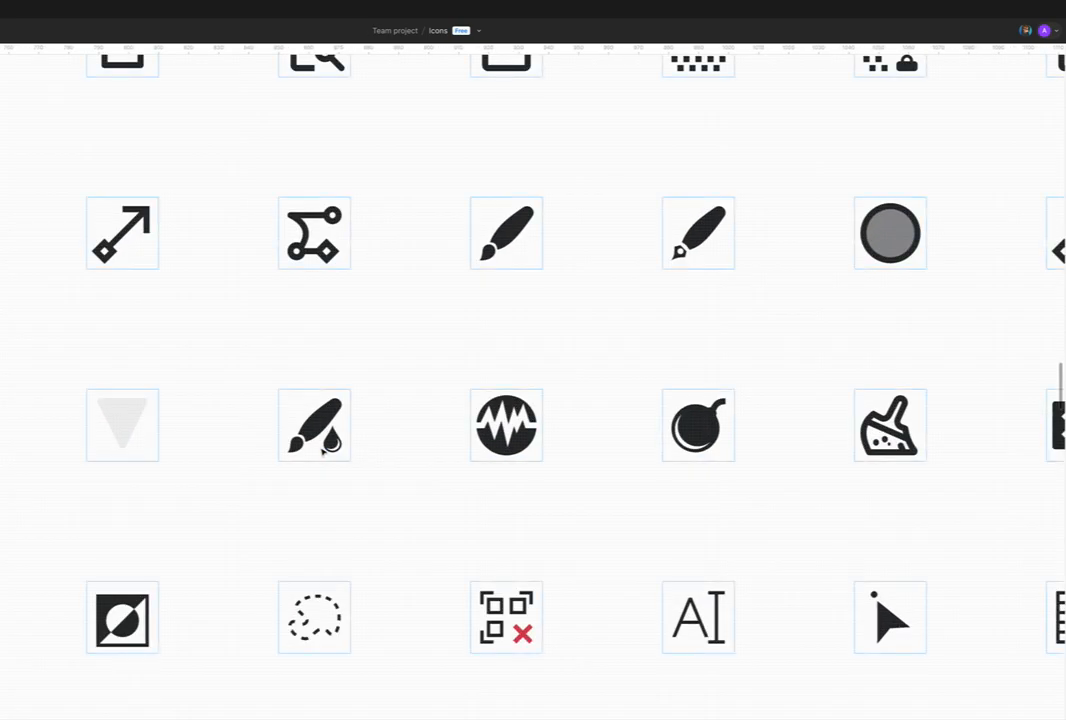
left_click(323, 453)
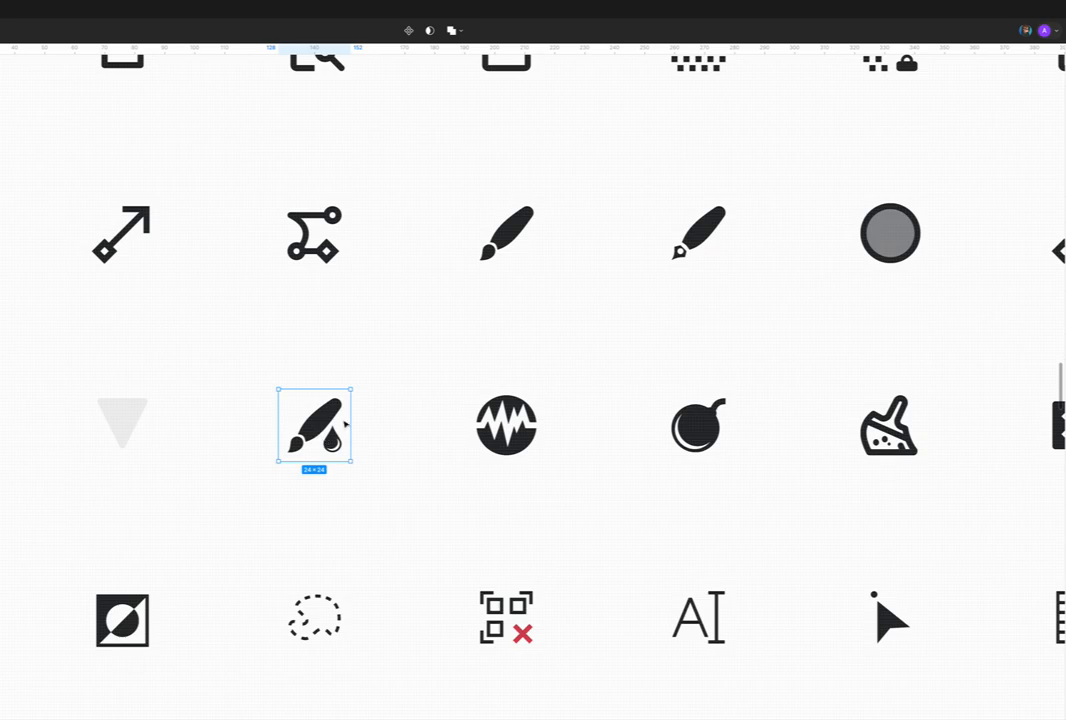
left_click(509, 237)
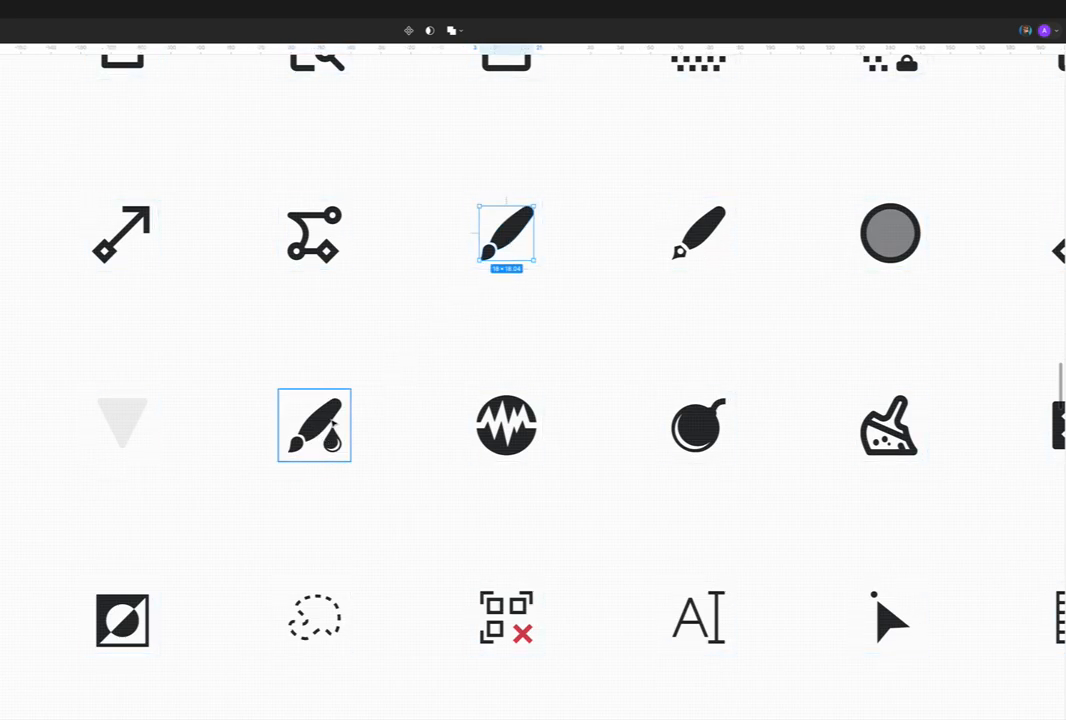
left_click(331, 445)
scroll(333, 450, "right", 3)
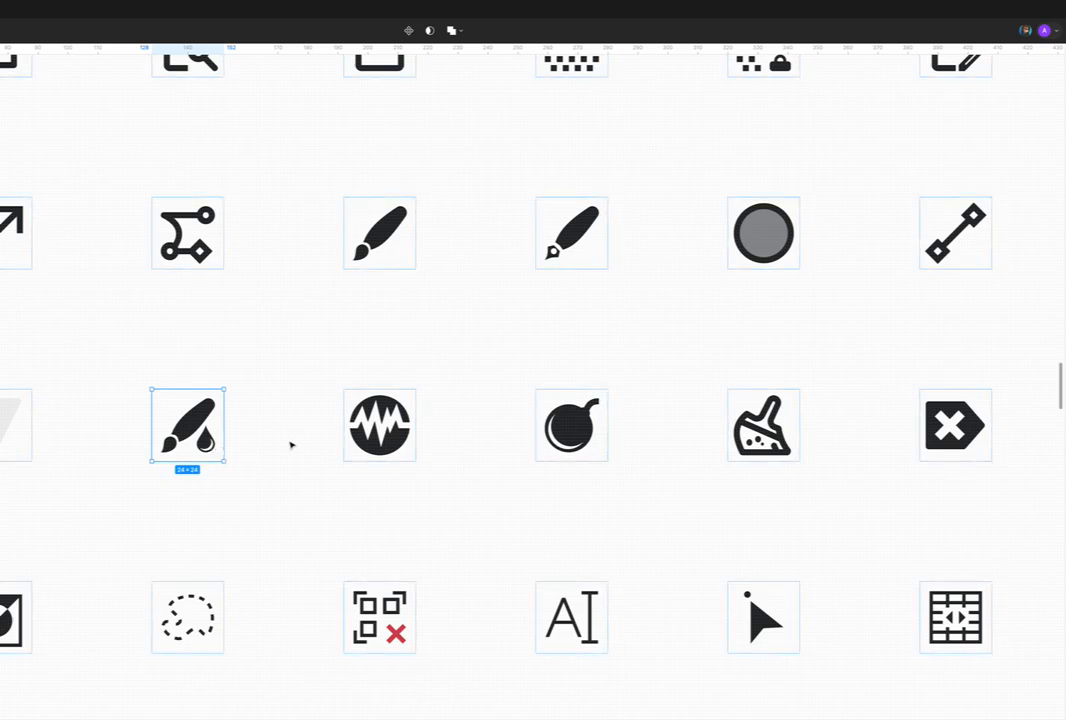
Step: Examine the circular waveform icon up close alongside the neighbouring bomb icon
scroll(290, 443, "down", 2)
scroll(295, 412, "up", 1)
scroll(299, 388, "down", 1)
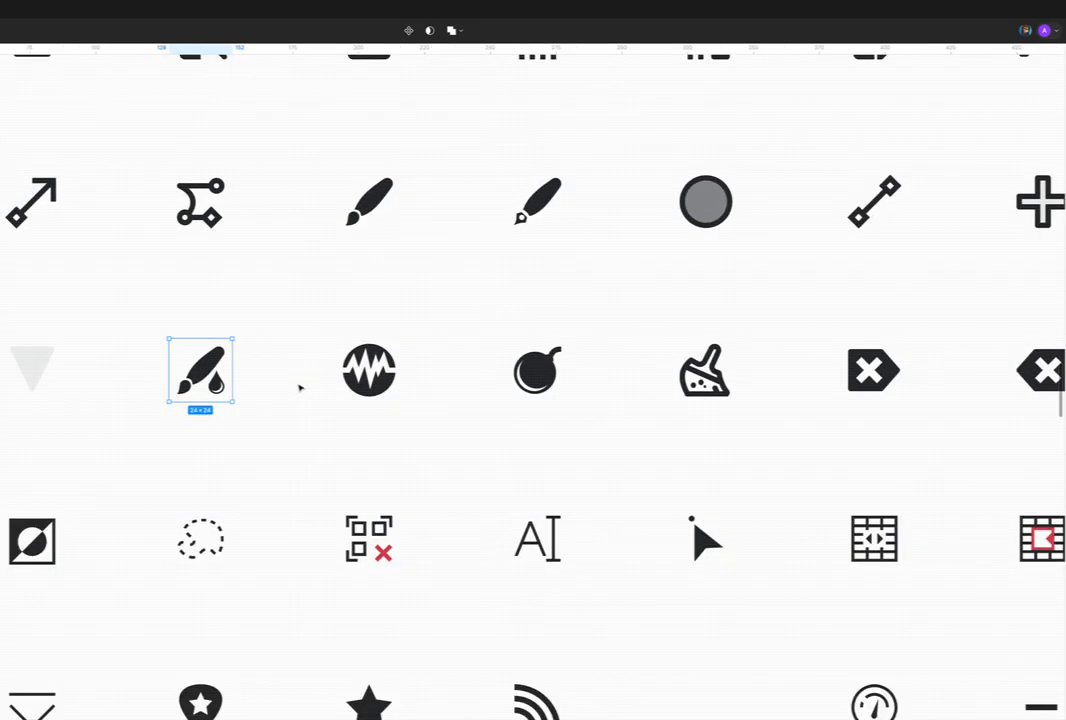
left_click(369, 370)
scroll(362, 366, "up", 5)
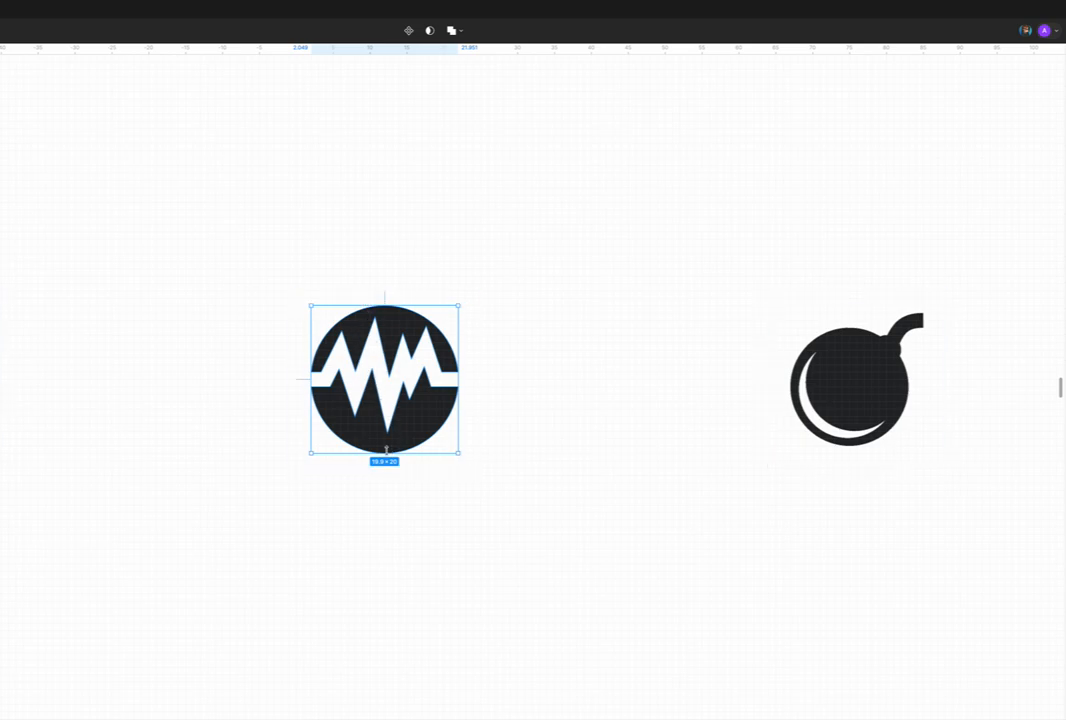
scroll(430, 402, "down", 1)
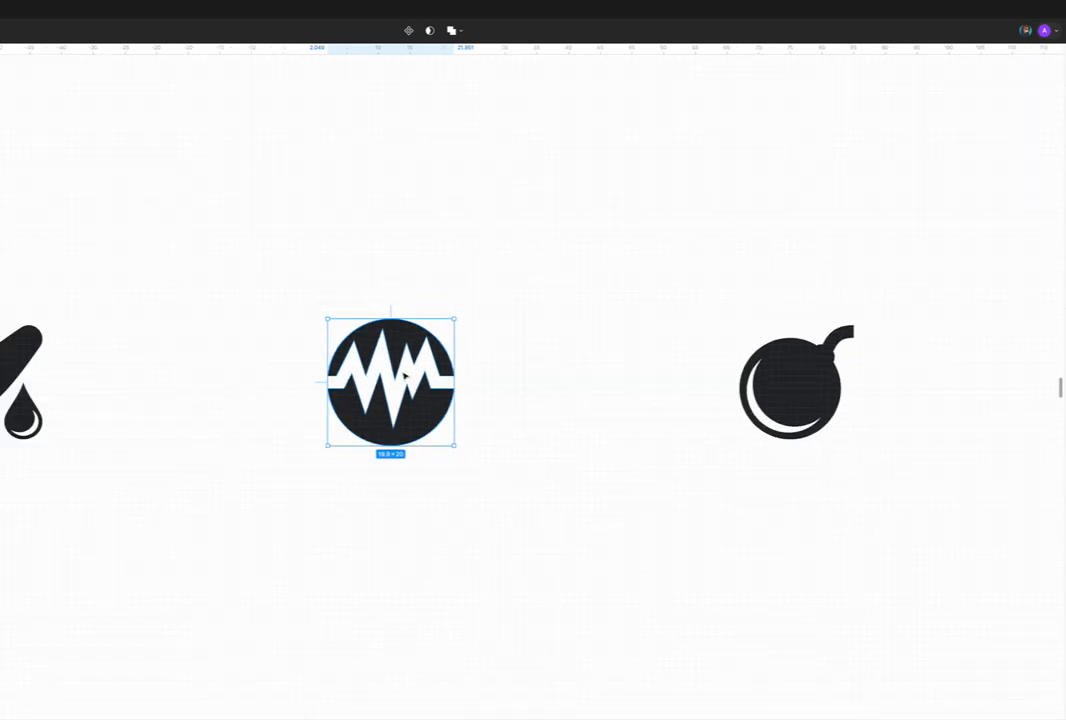
scroll(404, 408, "right", 3)
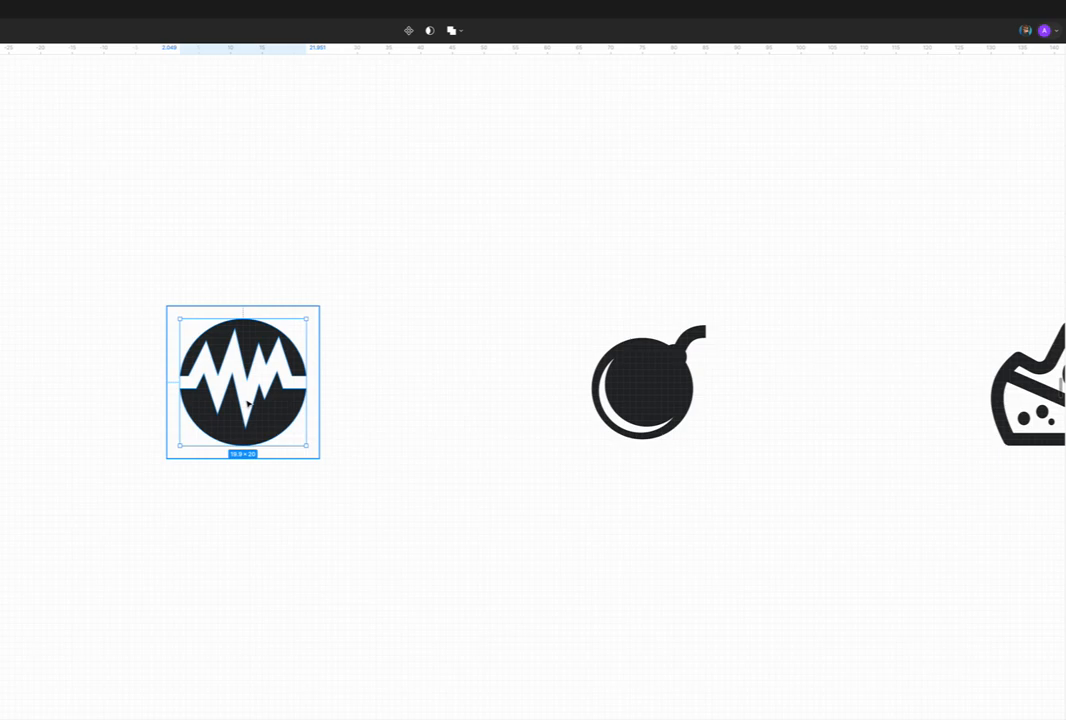
Step: Look over the bomb, broom and neighbouring icons beside the circular waveform icon in the bolder sheet
left_click(388, 419)
scroll(350, 432, "down", 3)
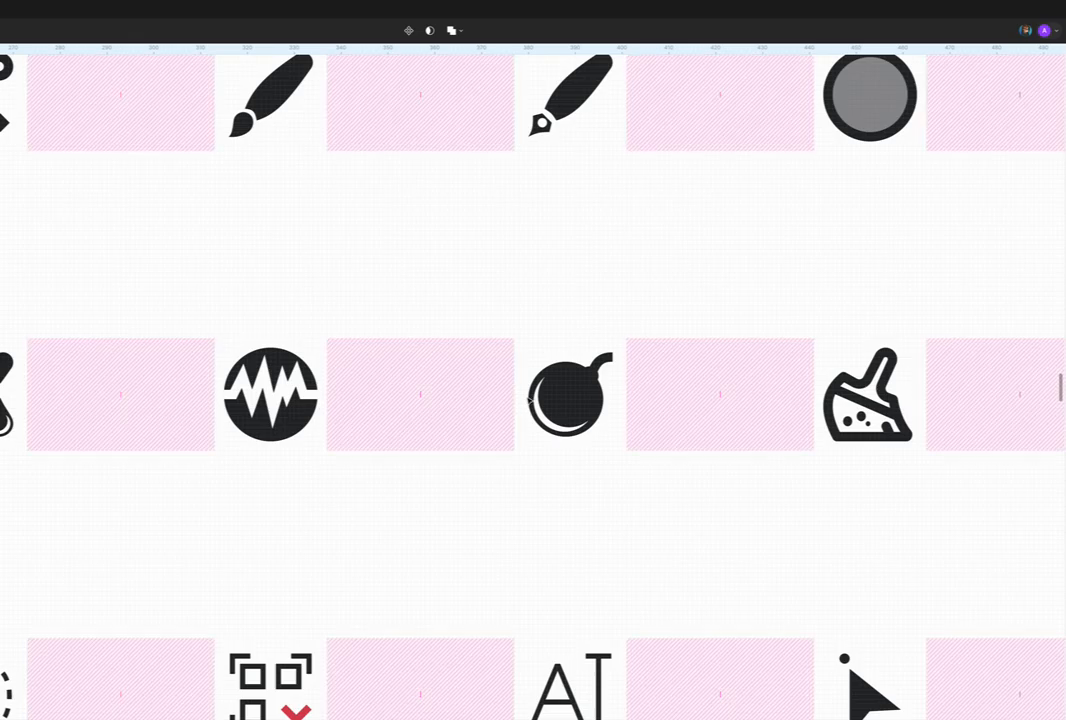
scroll(512, 409, "right", 3)
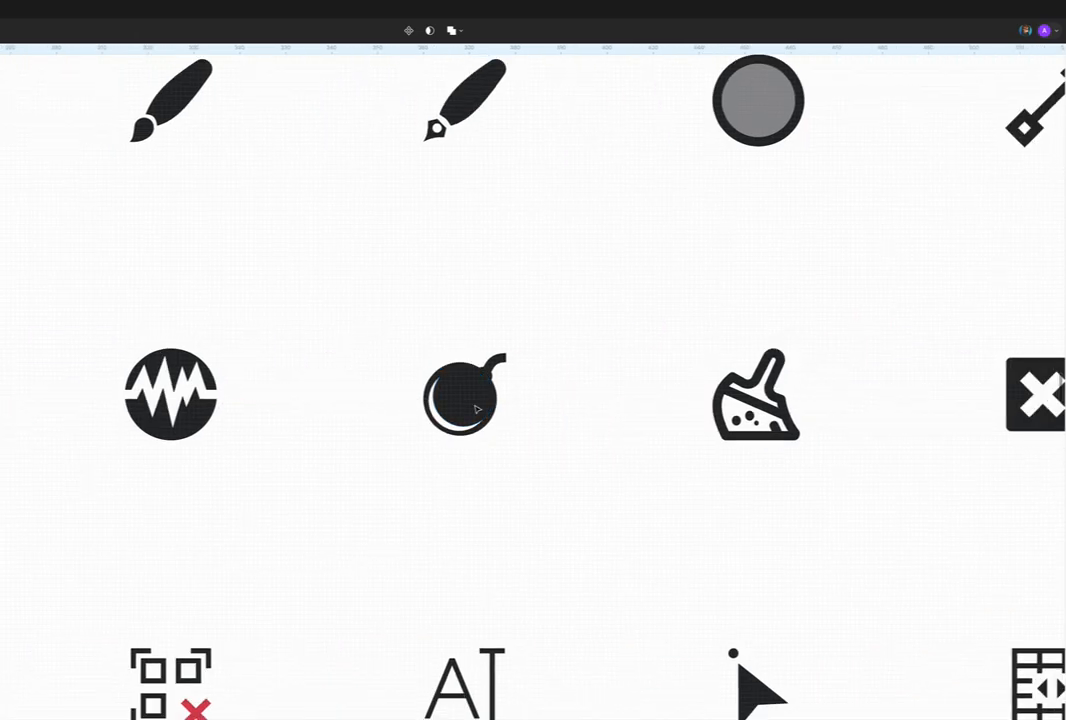
scroll(477, 409, "down", 2)
scroll(477, 409, "right", 4)
scroll(477, 409, "right", 4)
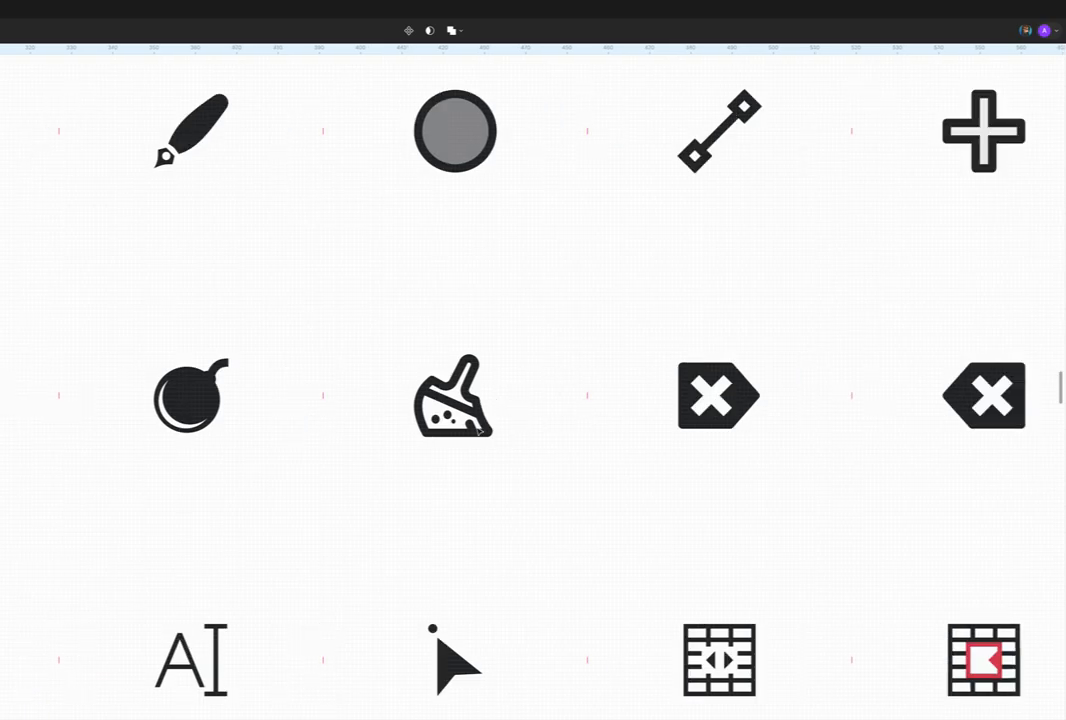
scroll(460, 410, "right", 3)
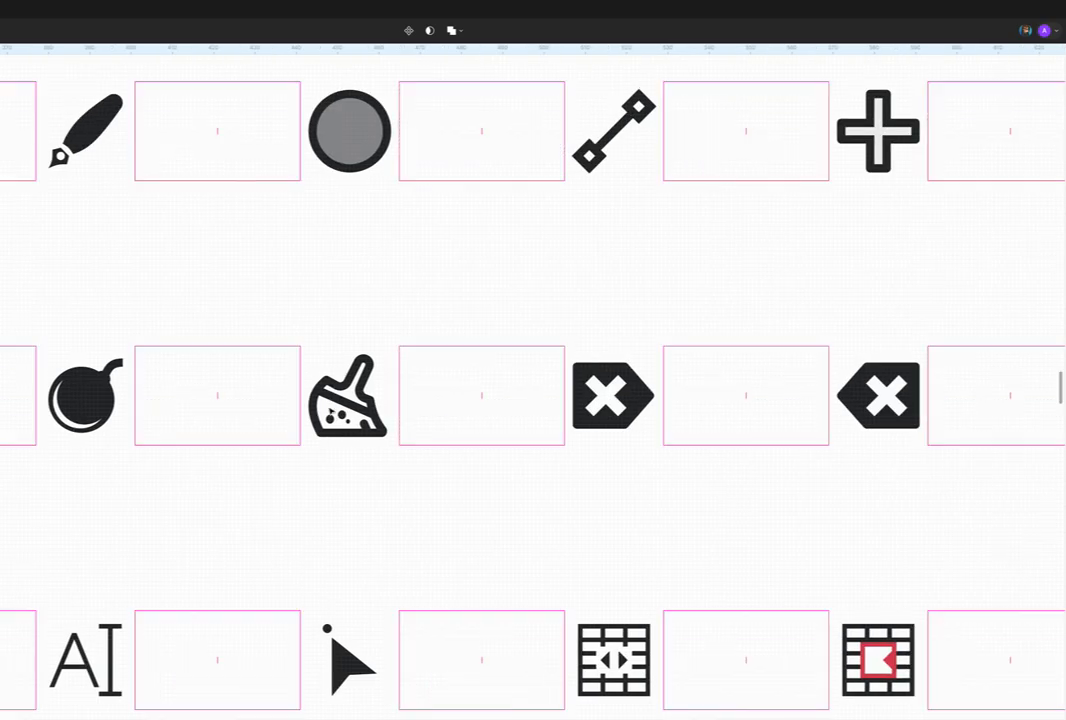
Step: Compare the broom icon's level of detail with the fountain pen and diagonal line icons in the row above
double_click(350, 396)
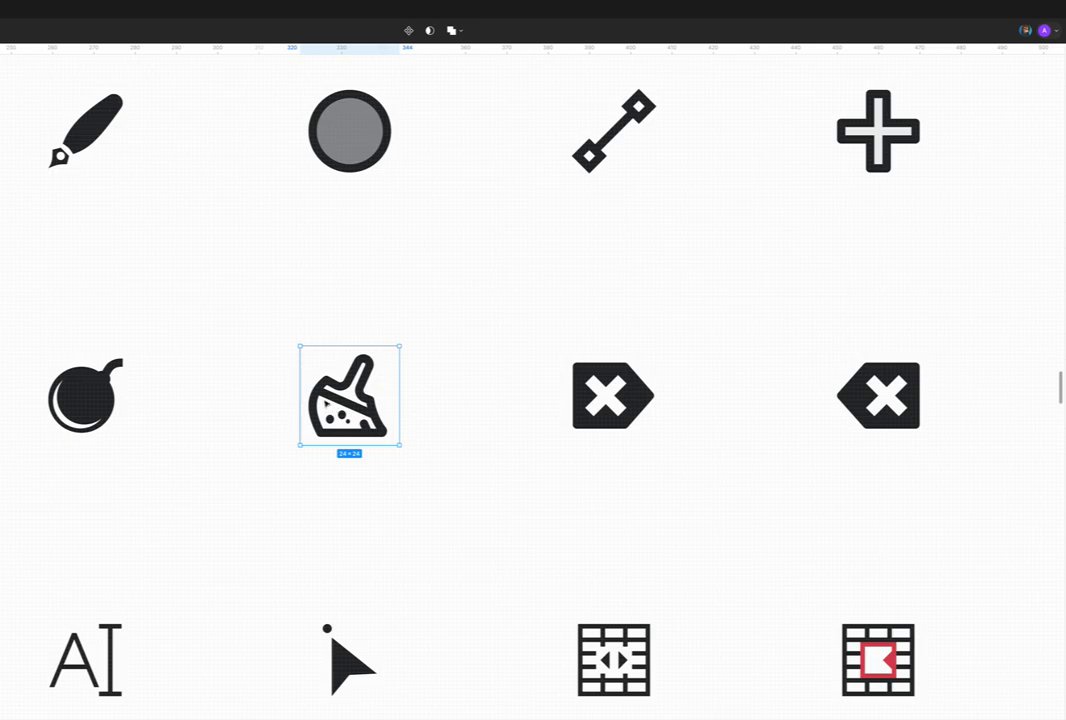
left_click(88, 128)
left_click(322, 393)
left_click(593, 155)
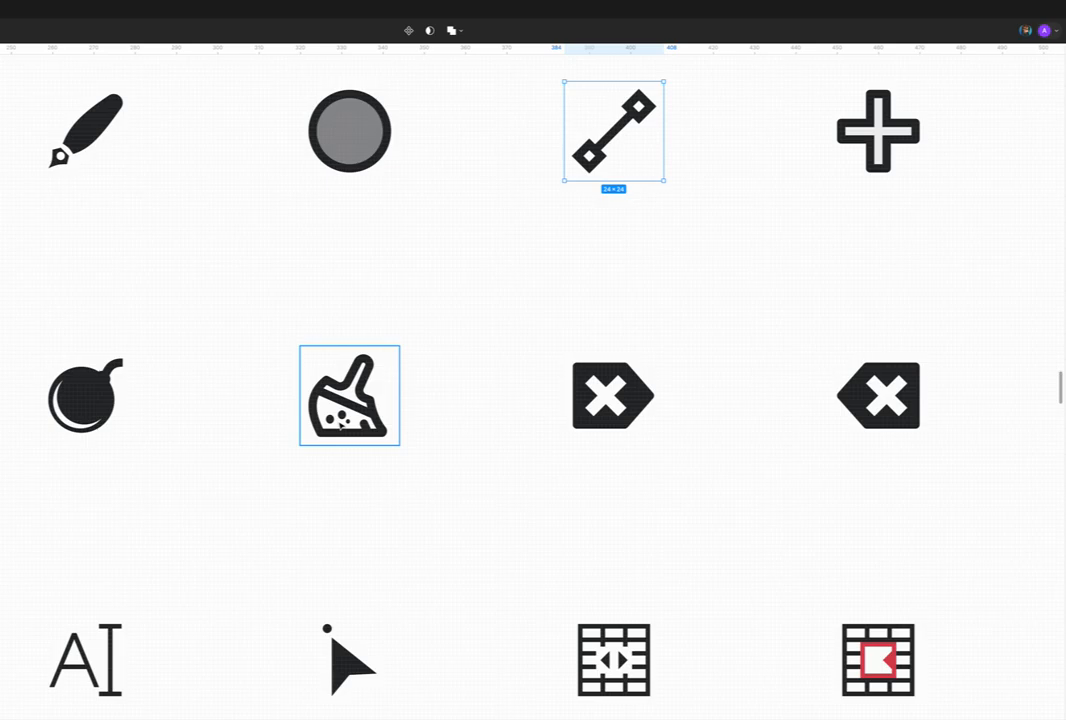
Step: Compare the right-pointing and left-pointing delete icons with the X cut-outs
scroll(339, 426, "down", 2)
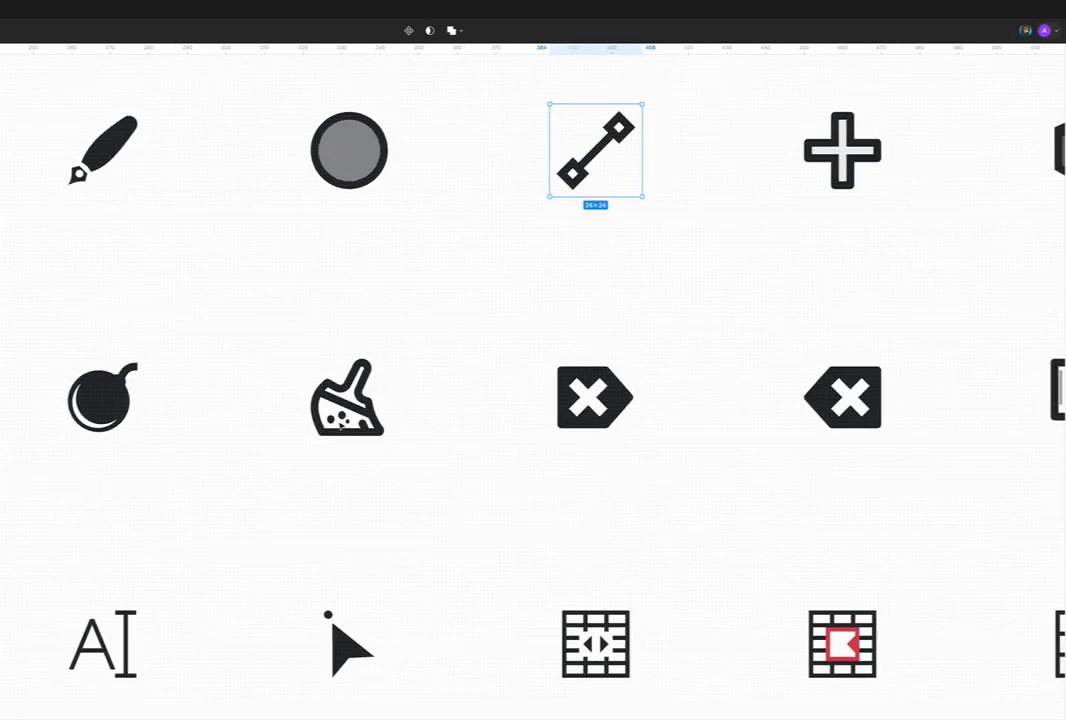
scroll(340, 426, "right", 2)
left_click(396, 411)
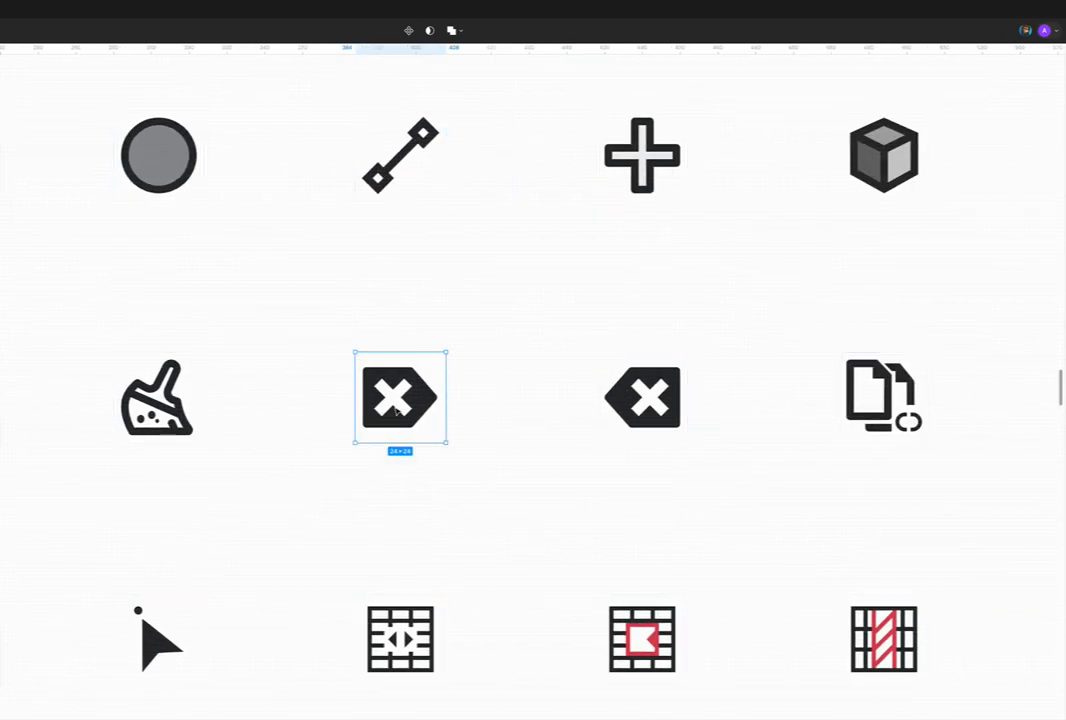
left_click(655, 412)
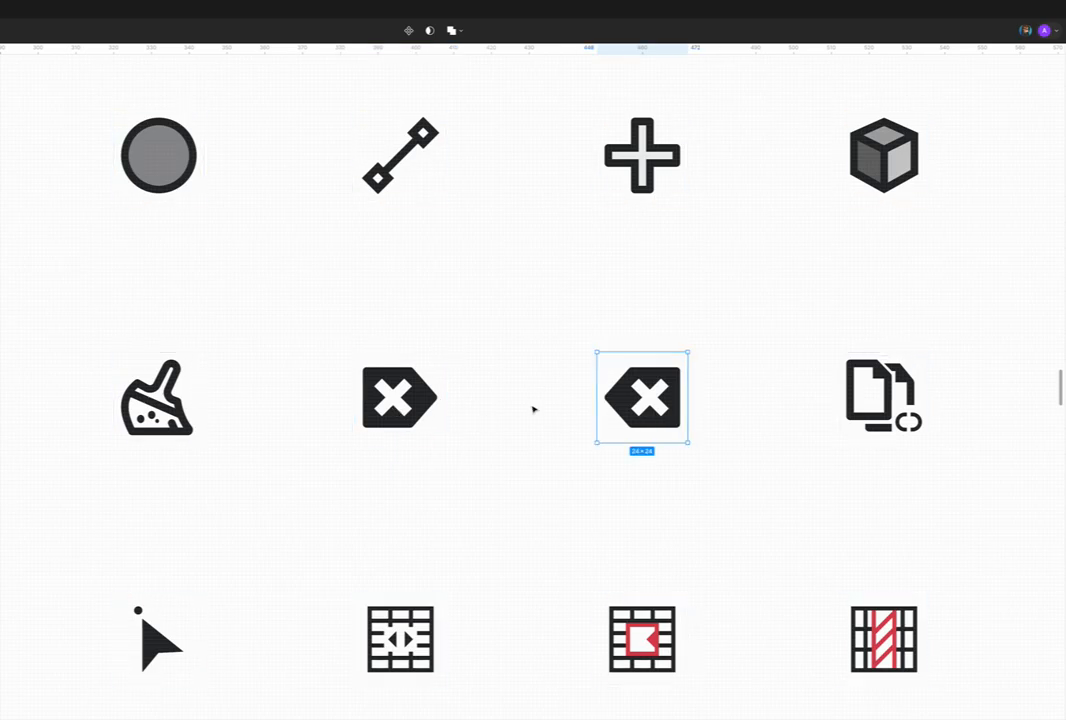
left_click(410, 407)
left_click(645, 407)
left_click(414, 408)
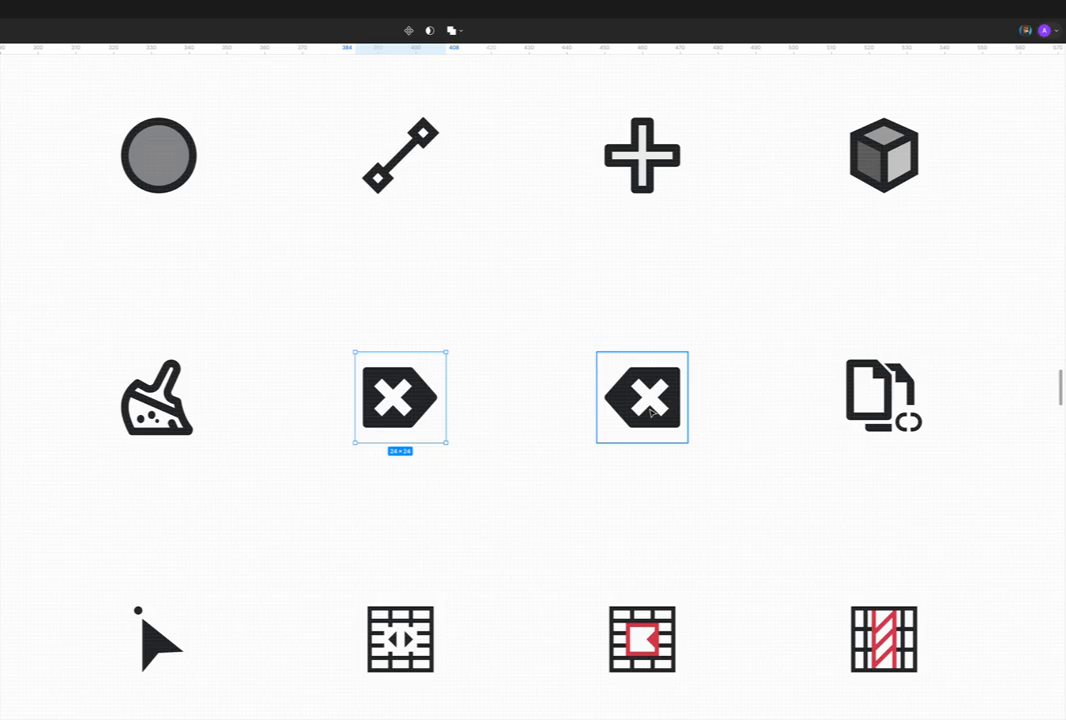
Step: Examine the copied-documents icon with the broken link up close beside its linked counterpart
scroll(645, 410, "right", 10)
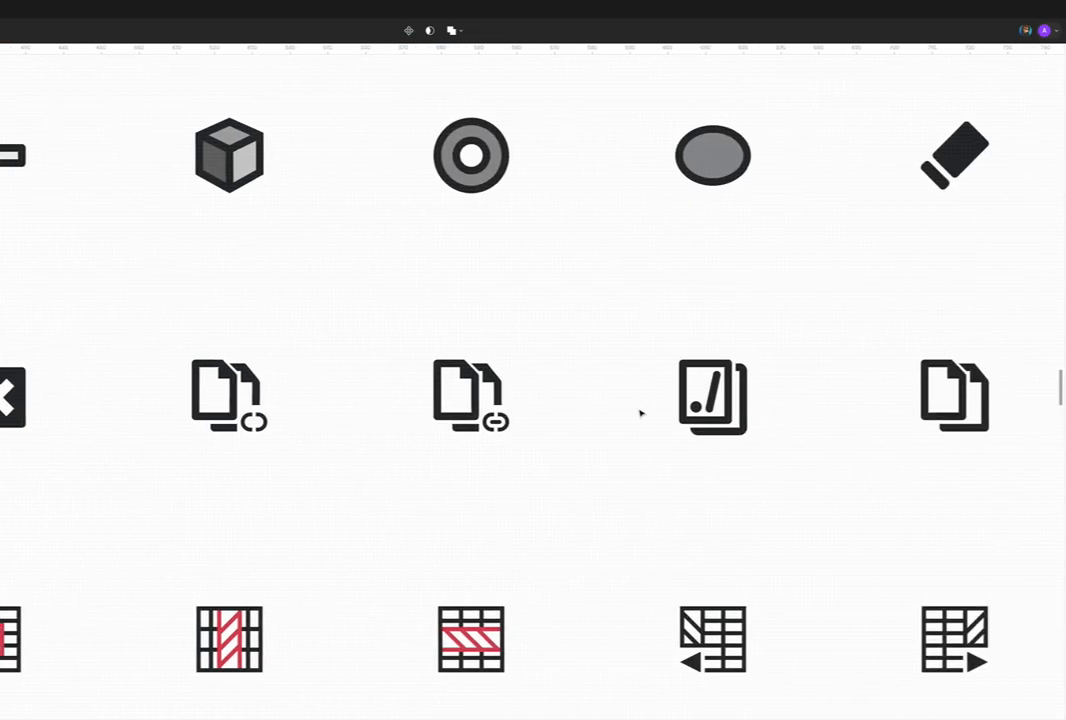
scroll(628, 412, "down", 2)
scroll(628, 412, "right", 2)
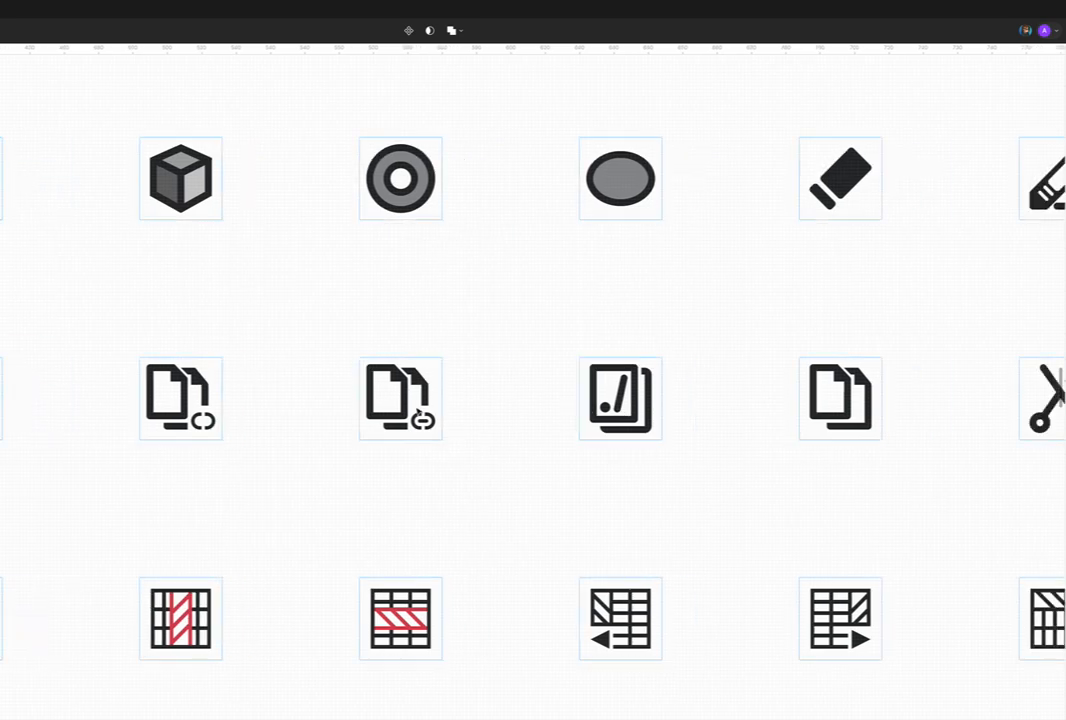
left_click(200, 425)
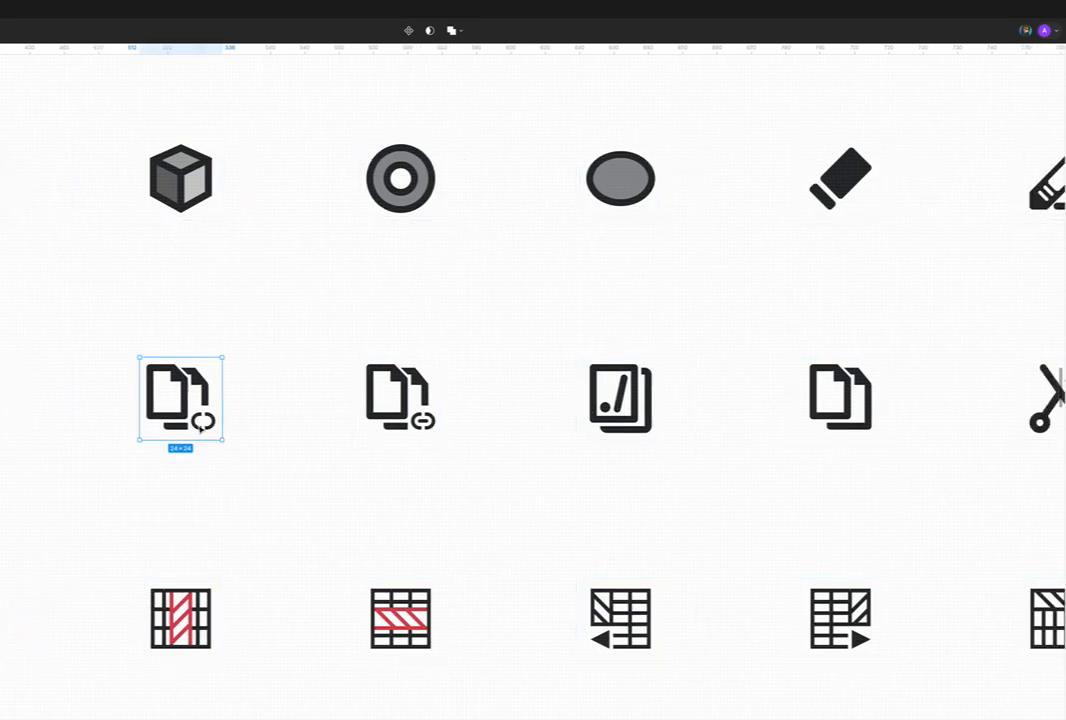
double_click(203, 424)
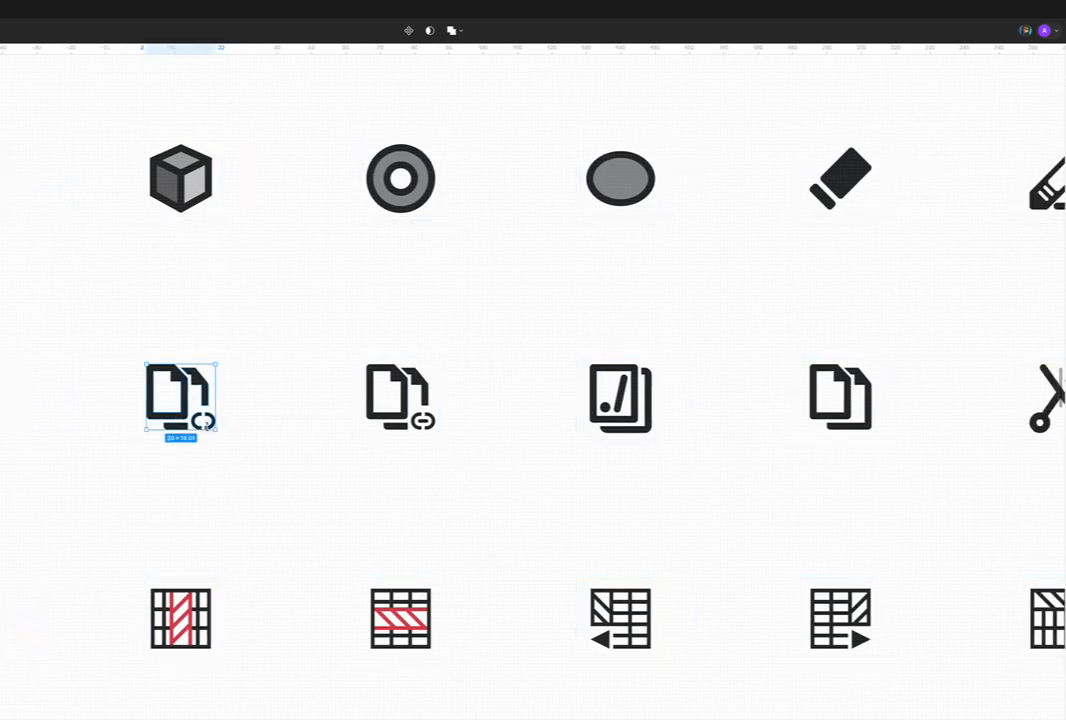
scroll(205, 424, "up", 3)
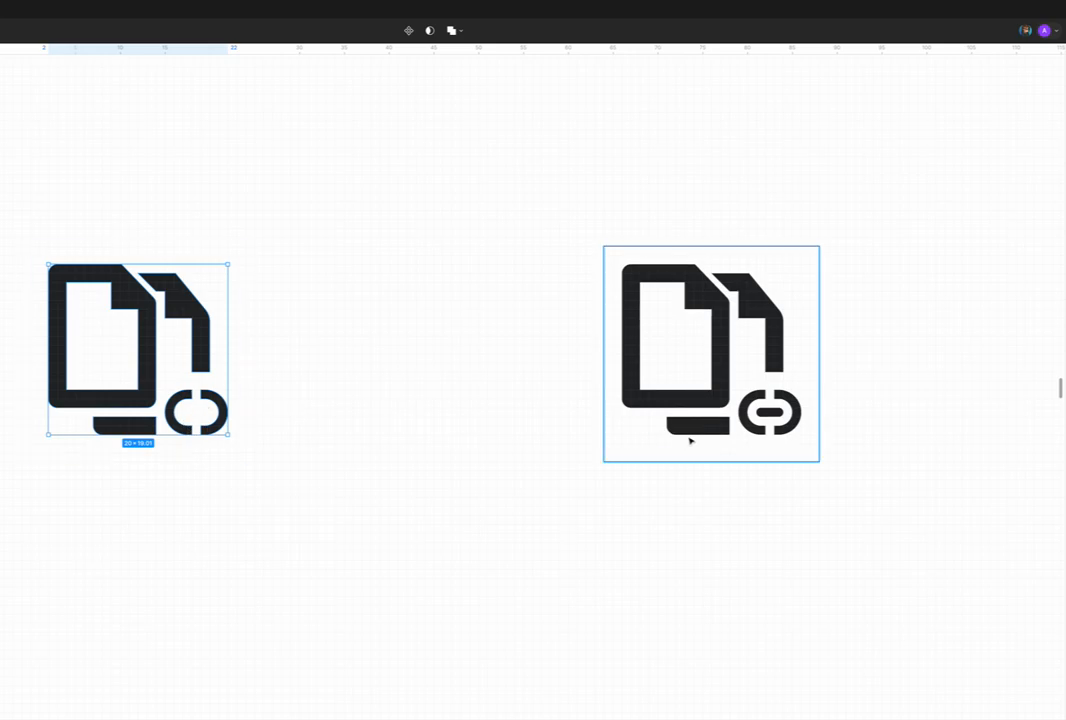
scroll(230, 421, "down", 2)
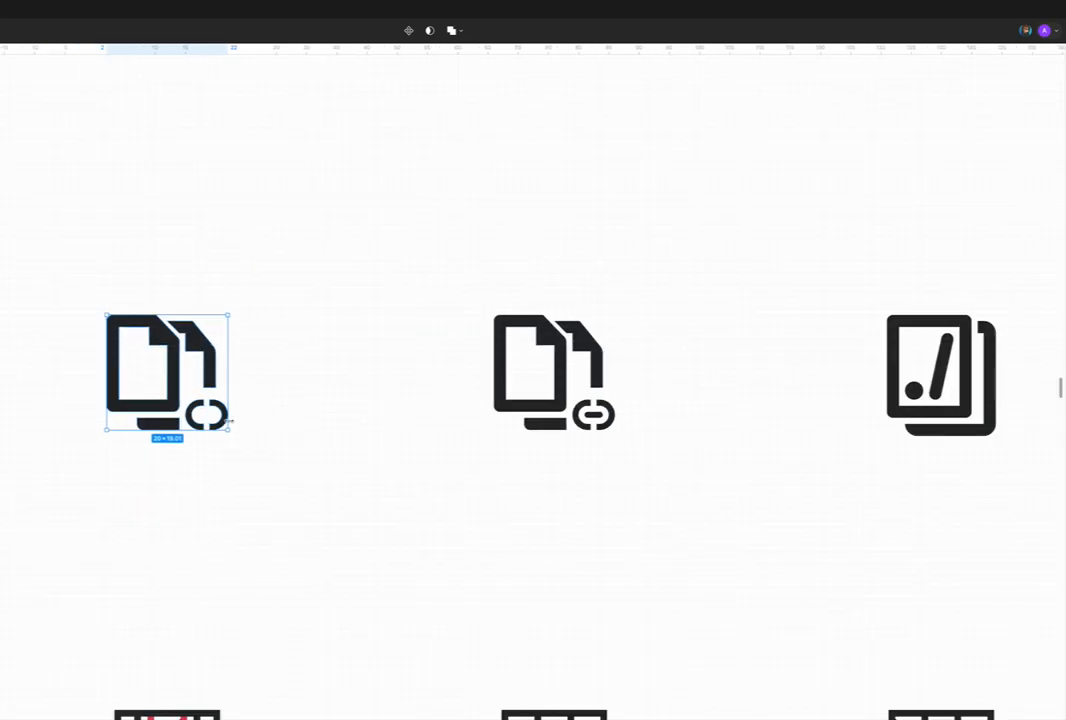
Step: Compare the frames of the broken-link and linked document icons side by side
scroll(230, 421, "down", 1)
left_click(214, 456)
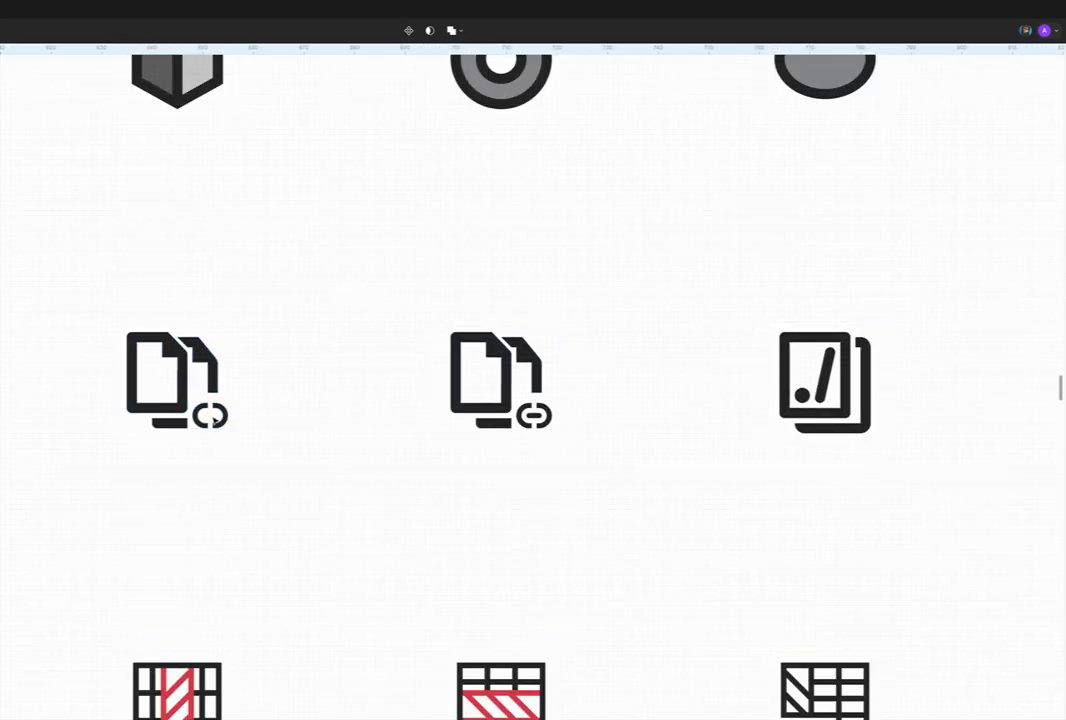
left_click(180, 408)
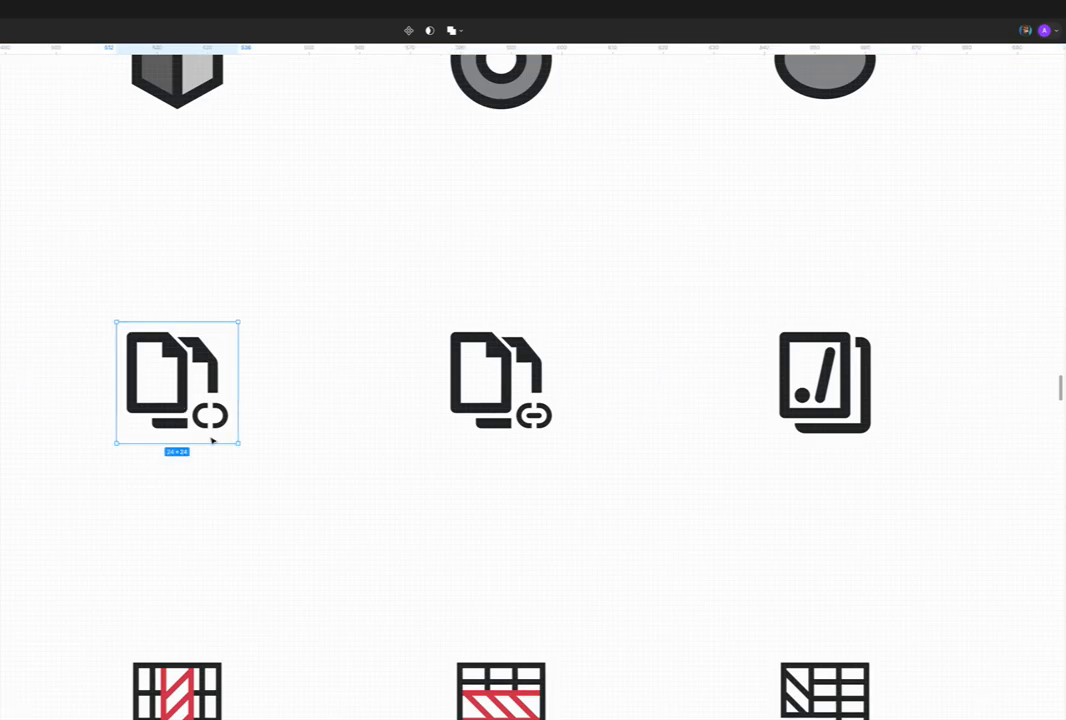
left_click(495, 402)
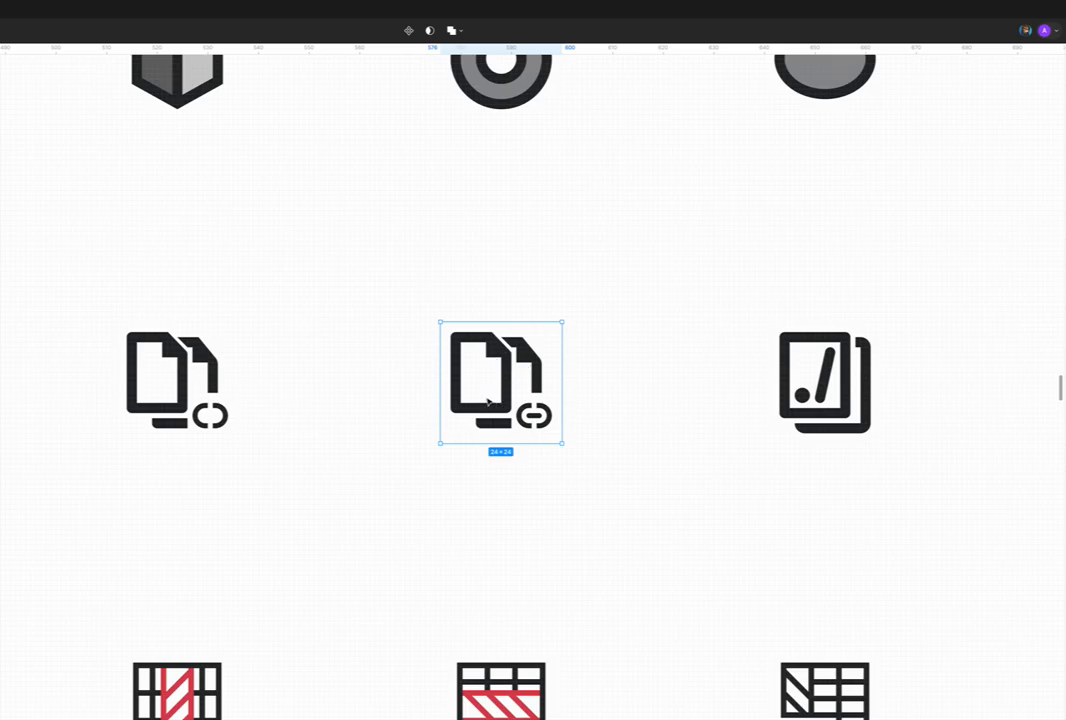
Step: Inspect the rear page outline inside the stacked-pages icon with the dot and slash
scroll(488, 402, "right", 5)
left_click(563, 392)
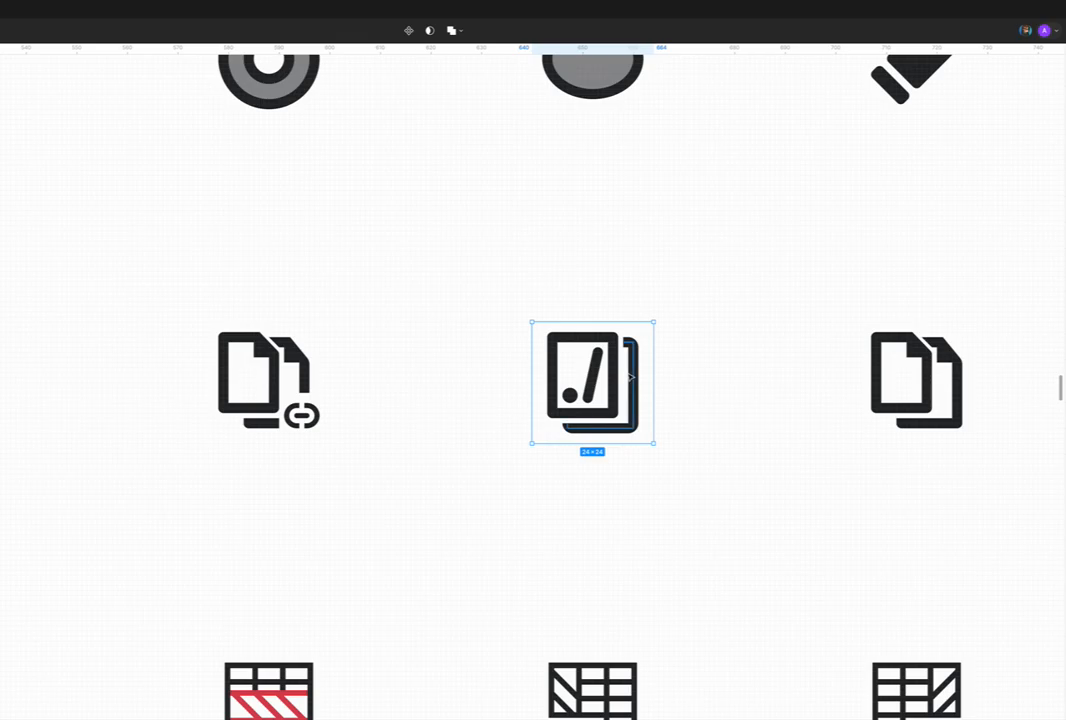
scroll(628, 369, "down", 1)
scroll(628, 377, "up", 3)
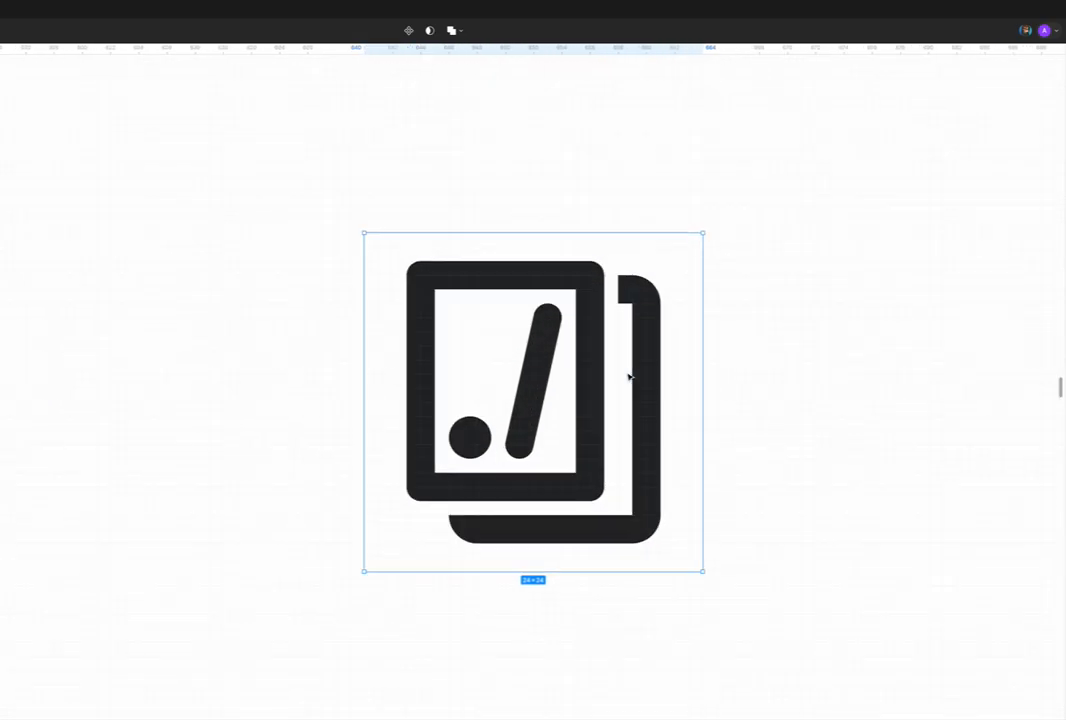
left_click(646, 348)
left_click(645, 345)
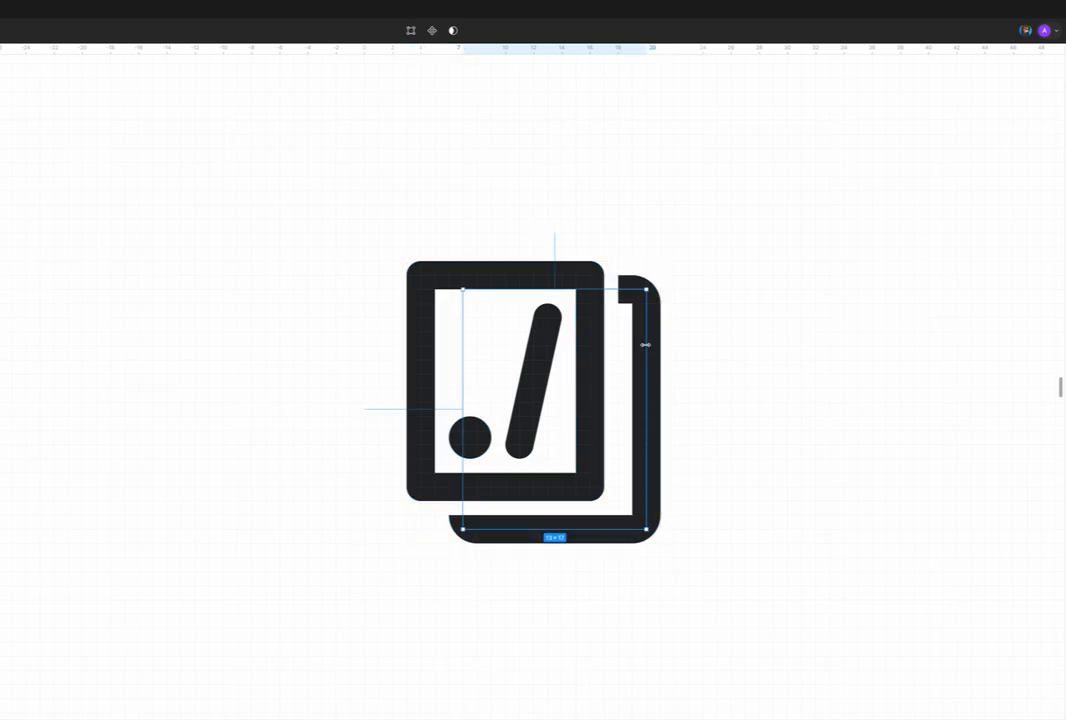
key("Escape")
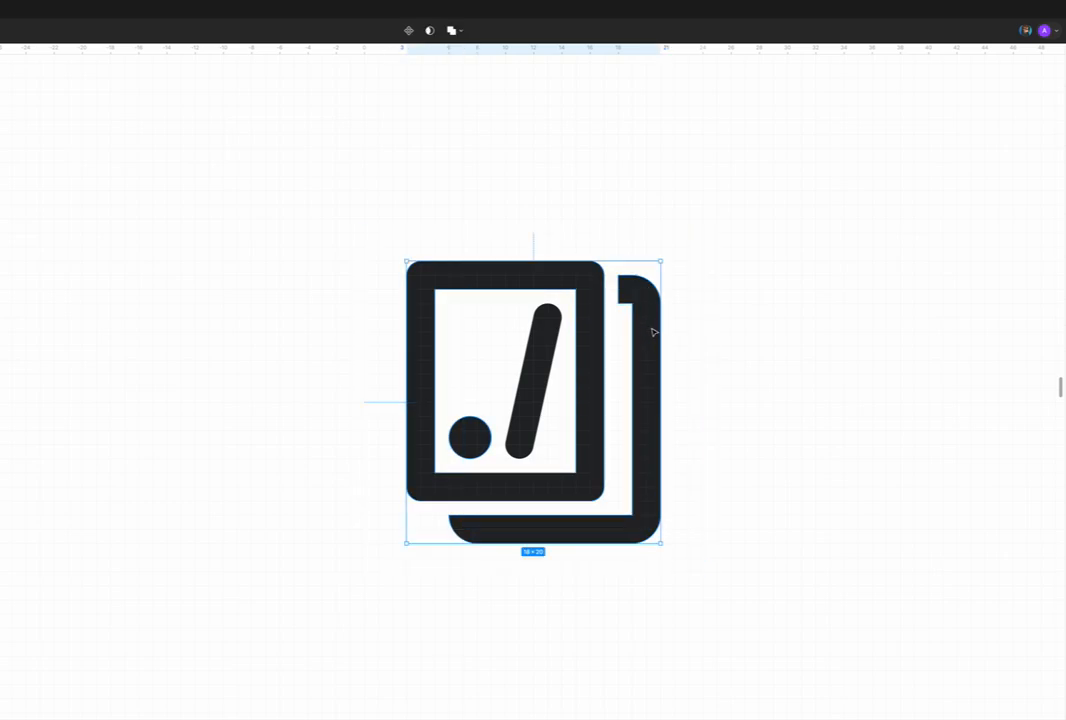
double_click(651, 330)
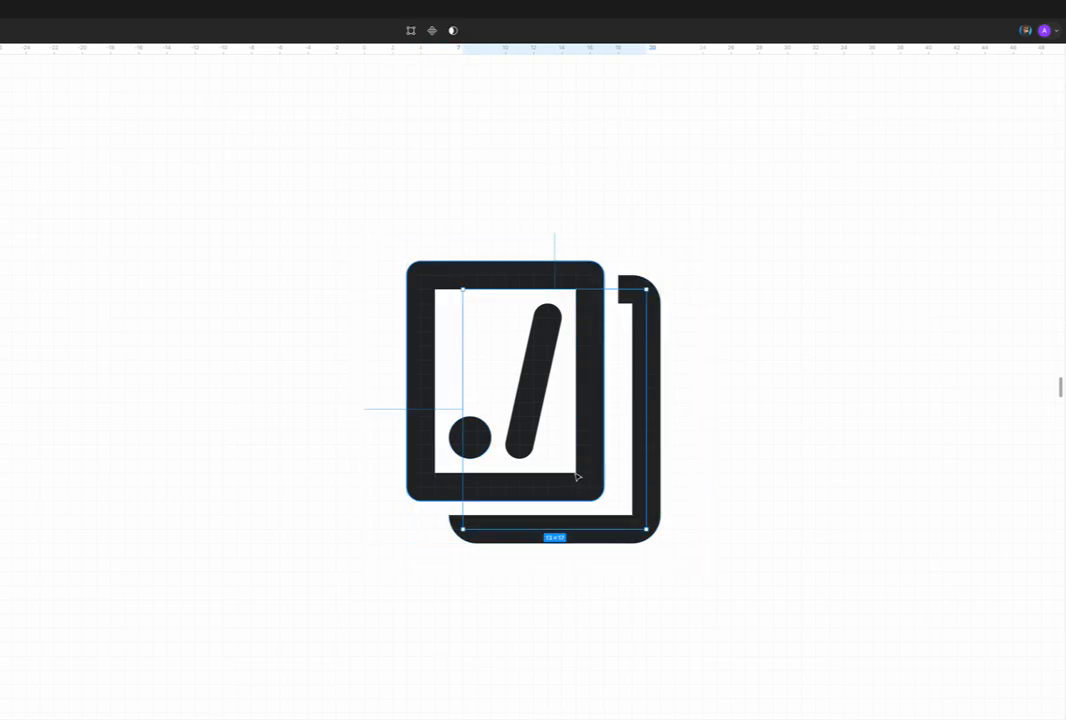
scroll(577, 477, "right", 3)
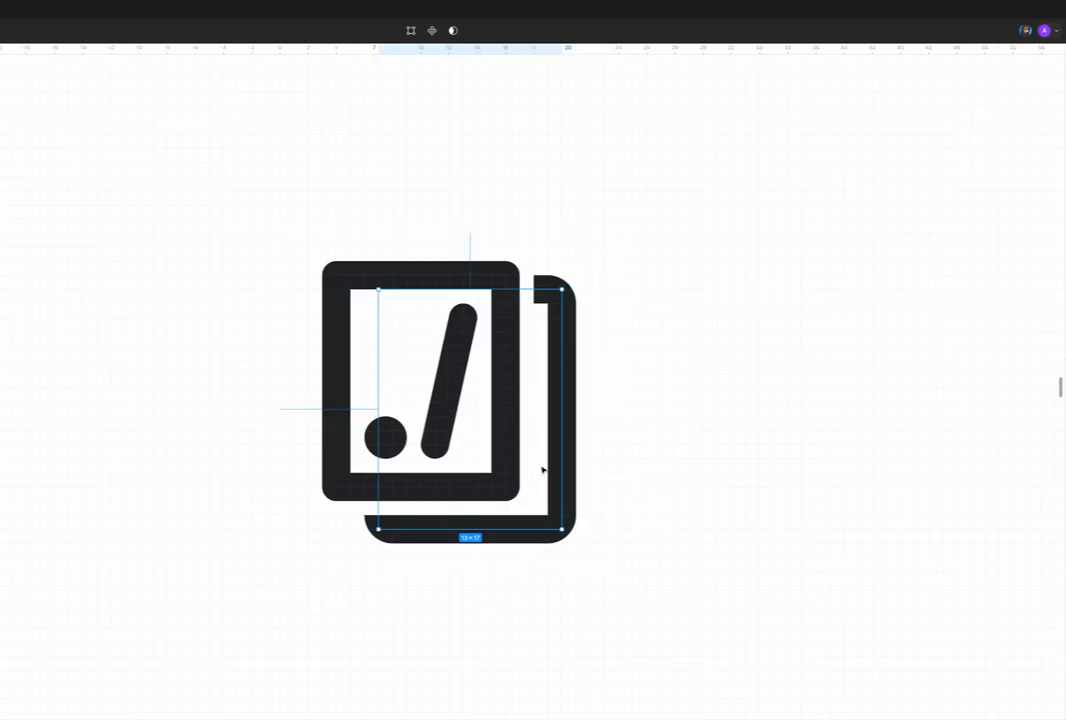
left_click(588, 468)
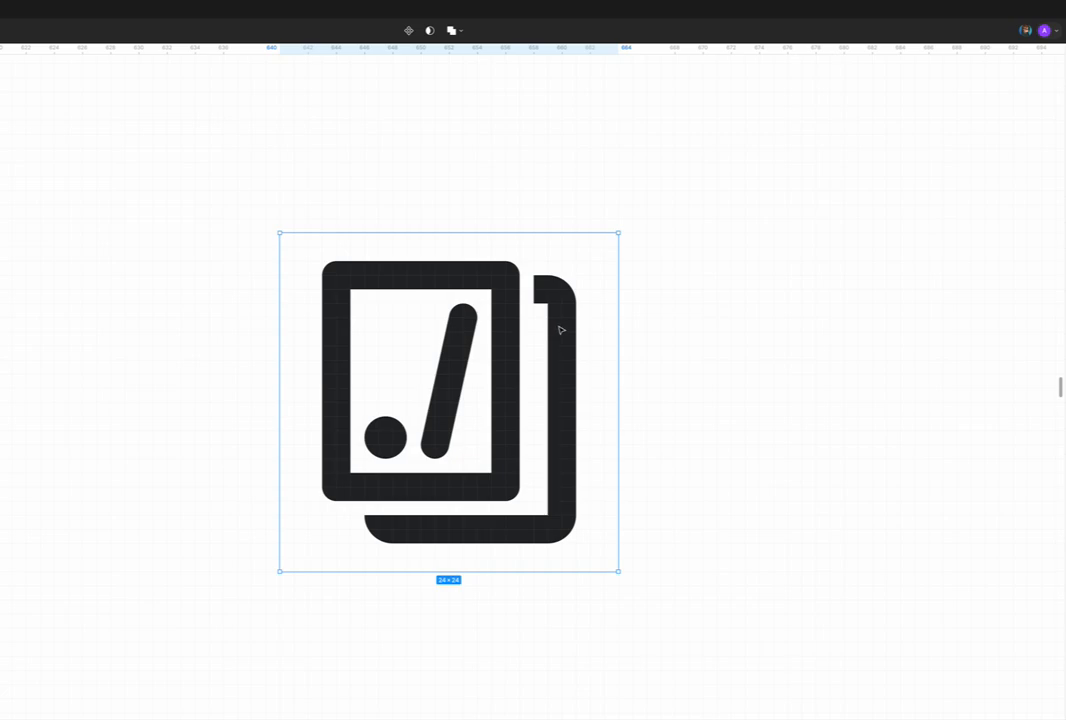
Step: Check the rounded corners of the stacked-pages icon against the neighbouring copied-documents icons
scroll(558, 331, "down", 3)
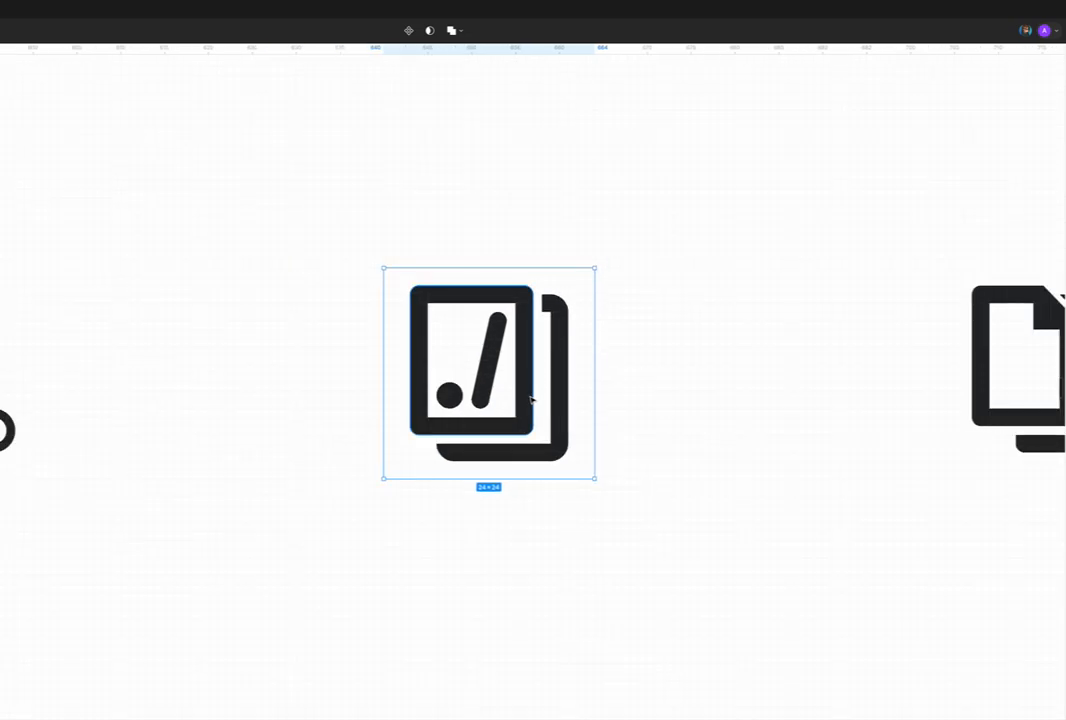
scroll(530, 418, "up", 2)
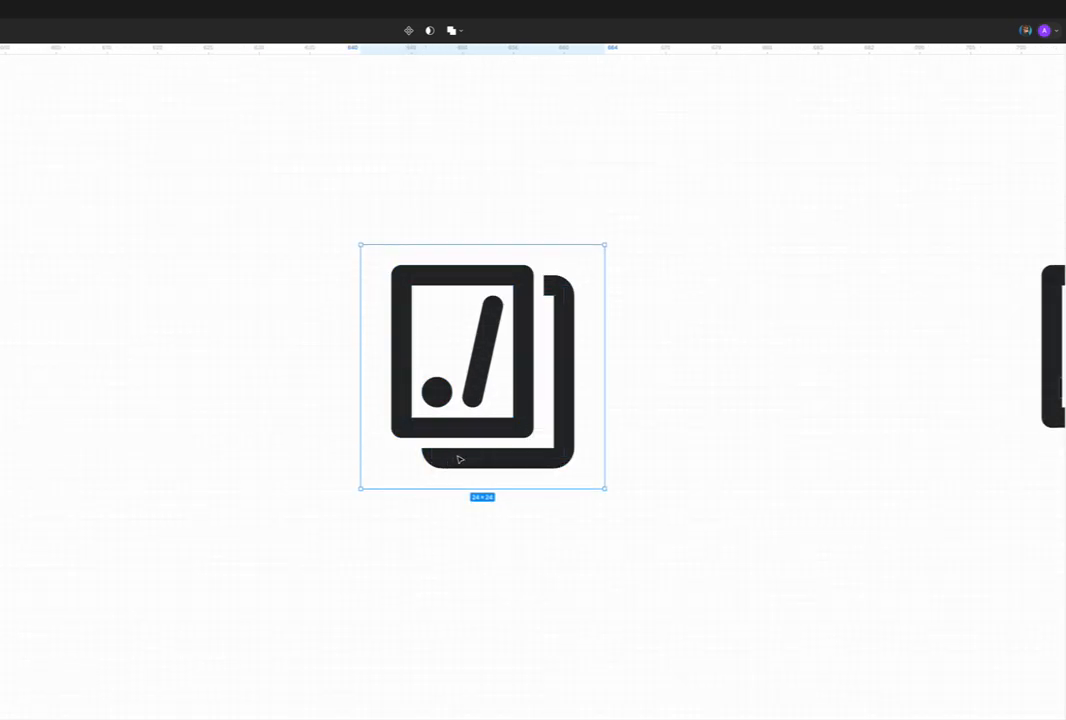
scroll(457, 452, "down", 2)
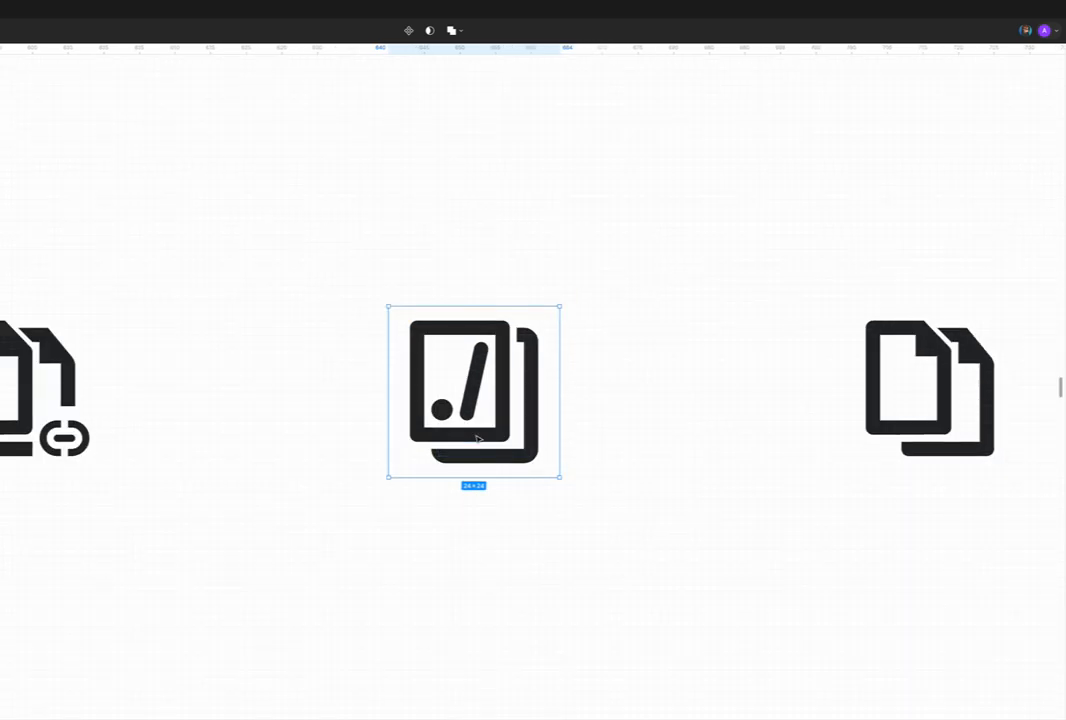
scroll(476, 439, "down", 1)
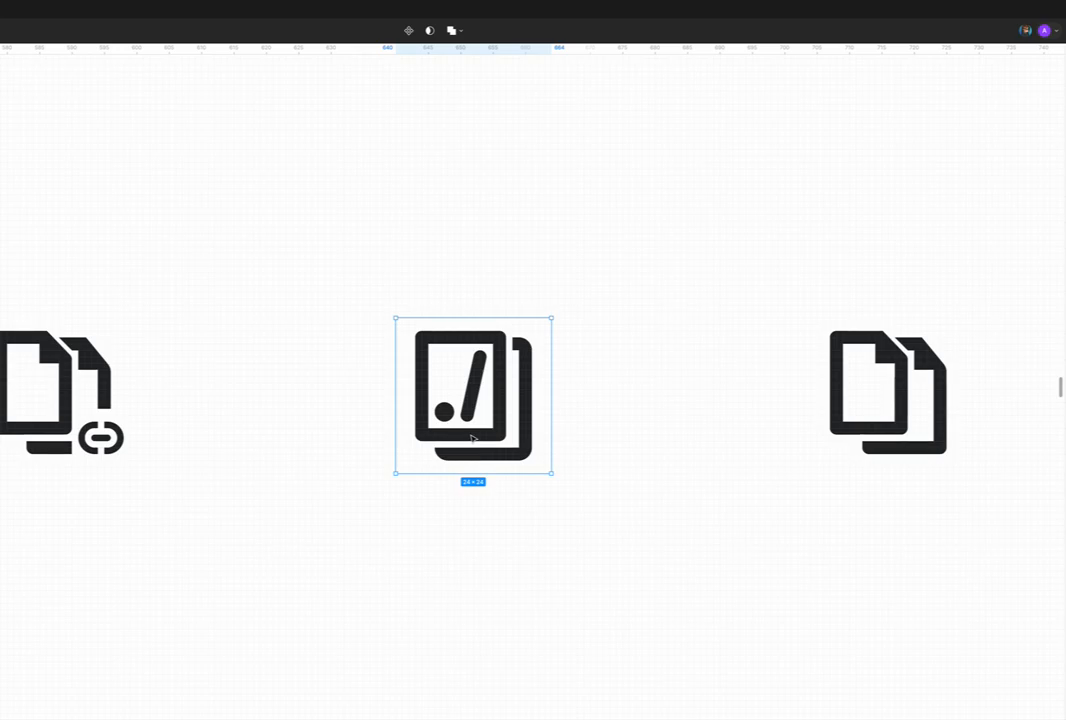
scroll(522, 459, "up", 5)
left_click(527, 455)
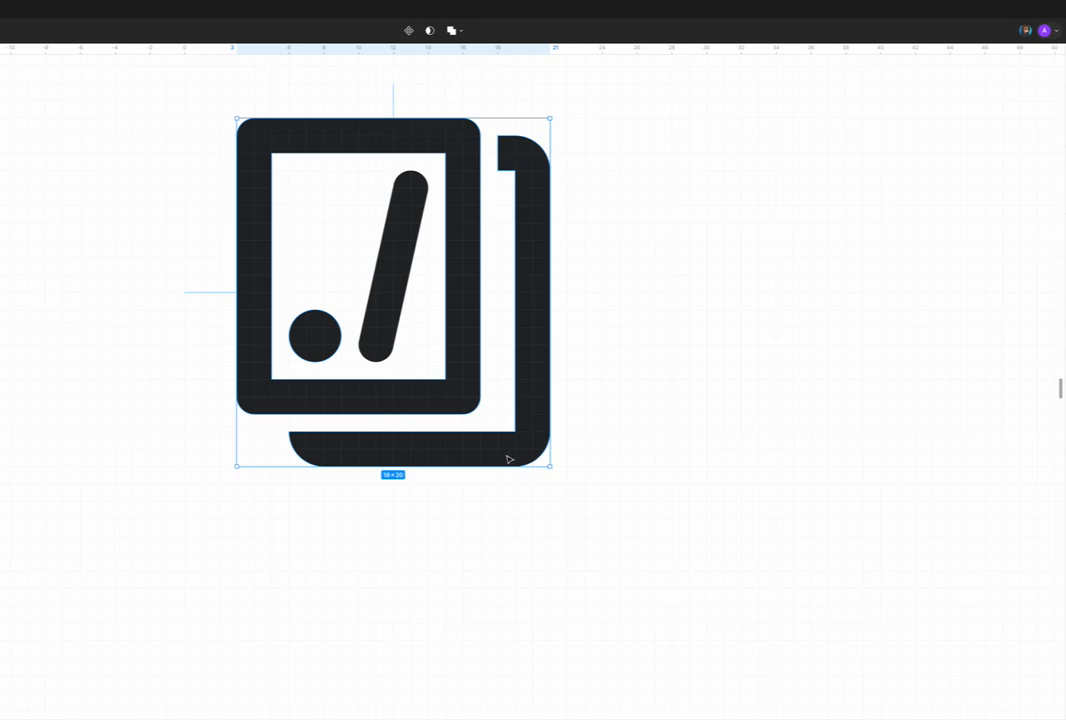
scroll(505, 452, "down", 5)
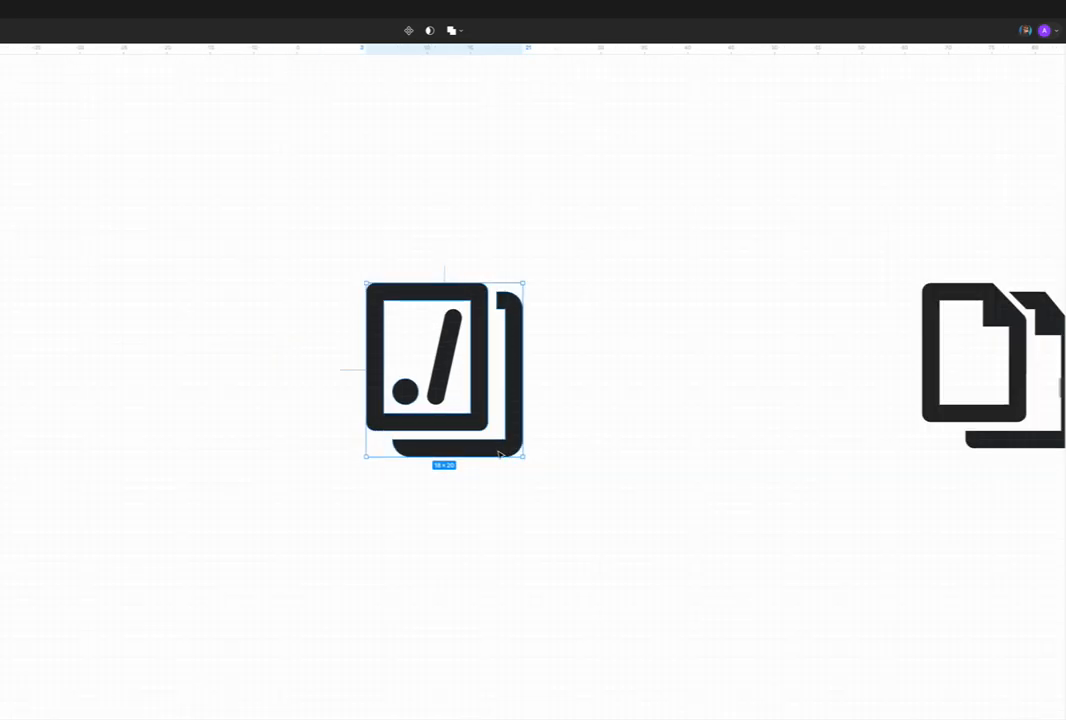
scroll(526, 437, "down", 3)
Step: Look over the copied-documents, scissors and shredder icons further along the same row
left_click(529, 434)
scroll(522, 434, "down", 2)
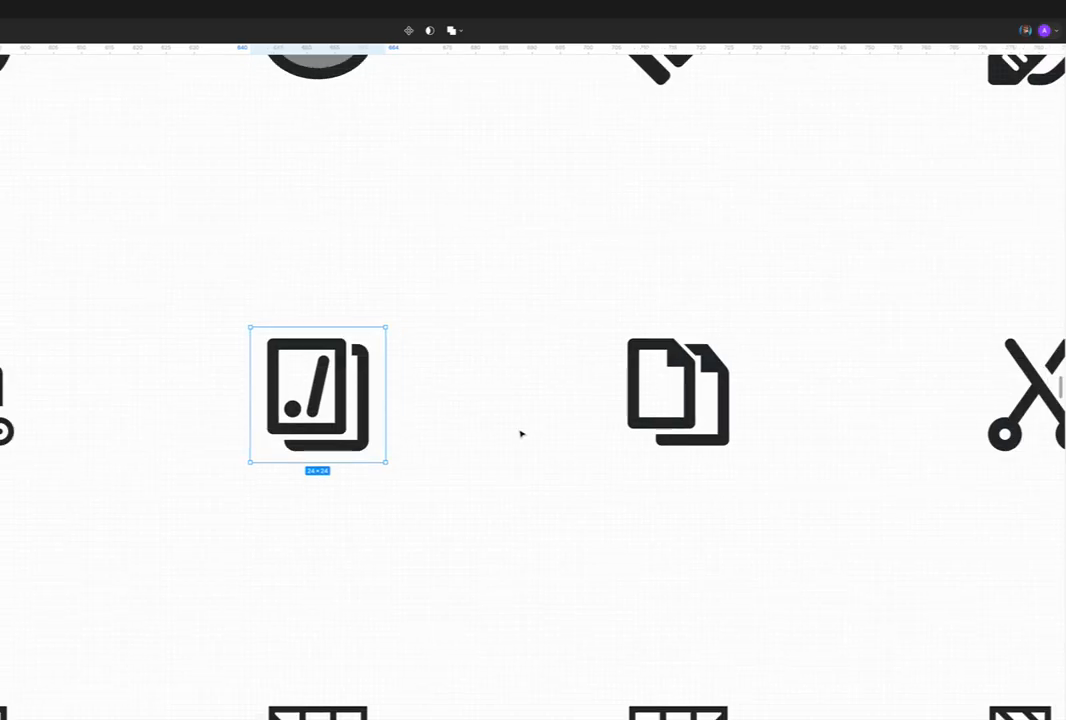
scroll(521, 434, "right", 3)
scroll(521, 434, "right", 3)
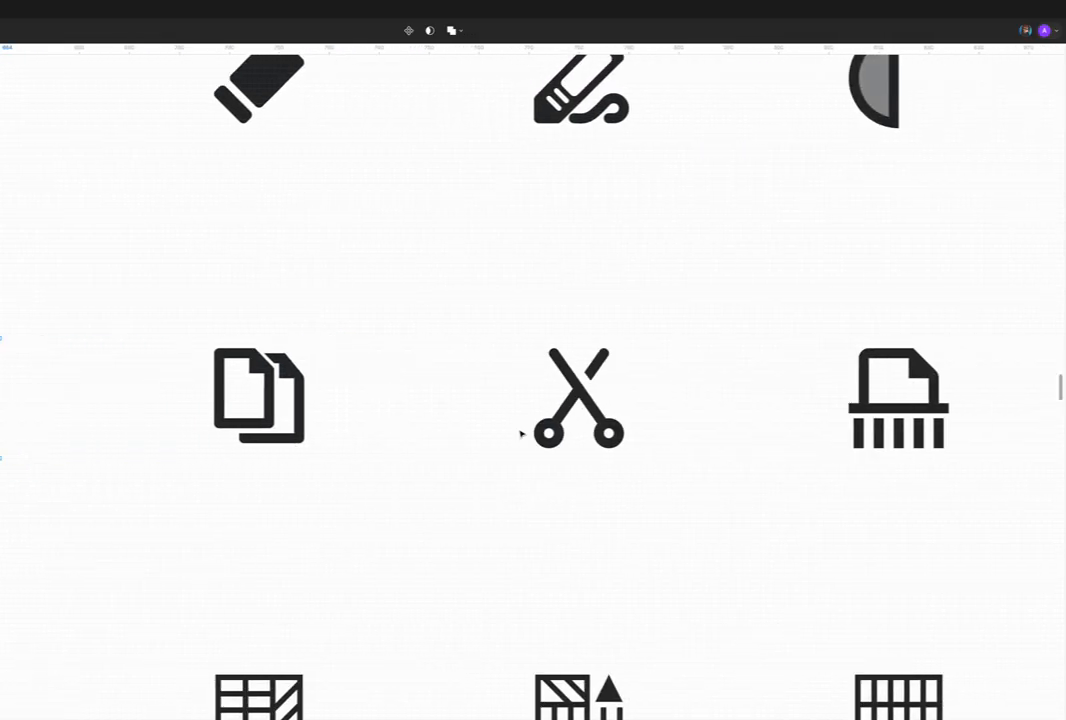
Step: Check the frame around the scissors icon against the neighbouring icons in its row
left_click(573, 405)
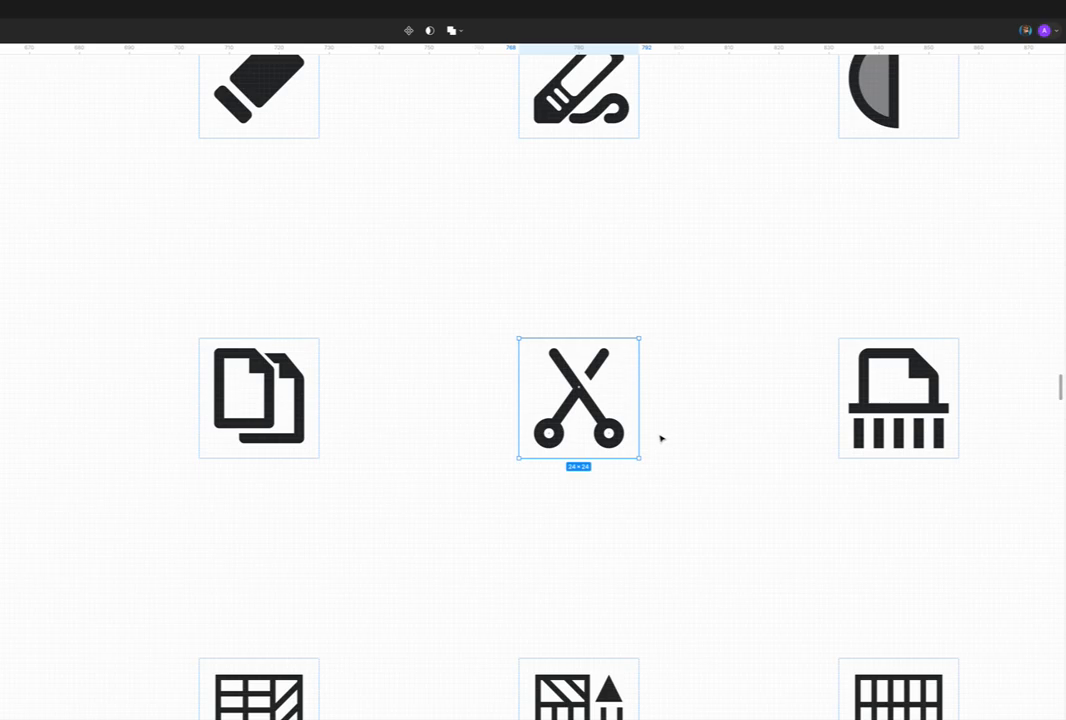
left_click(706, 405)
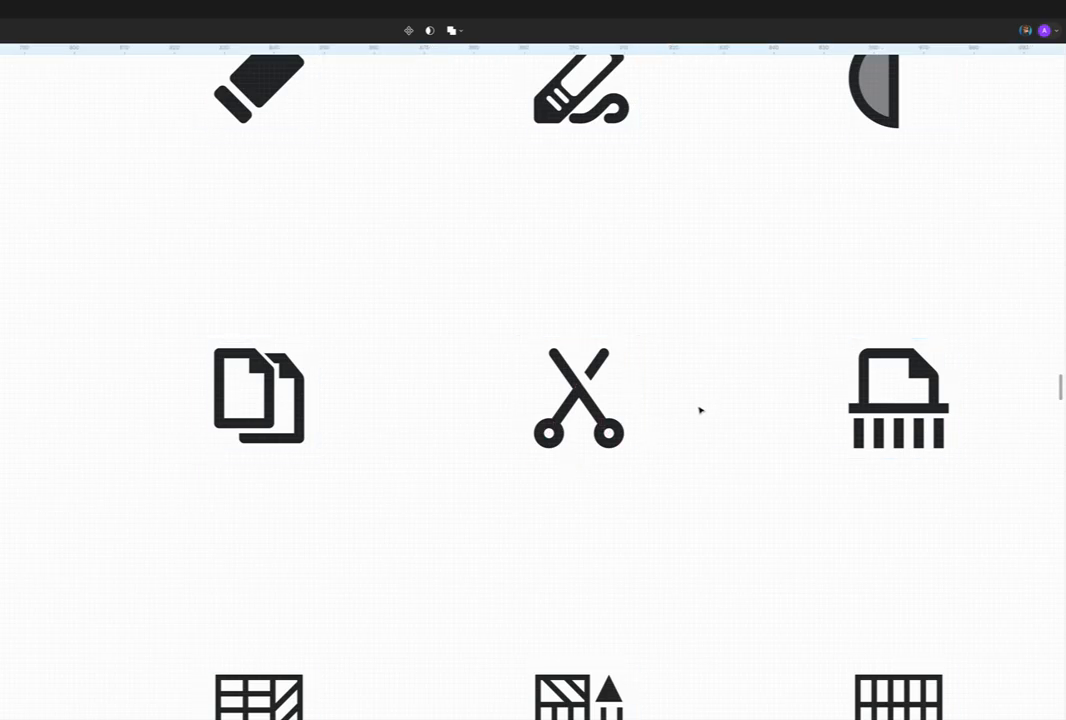
scroll(700, 410, "down", 3)
scroll(662, 424, "down", 2)
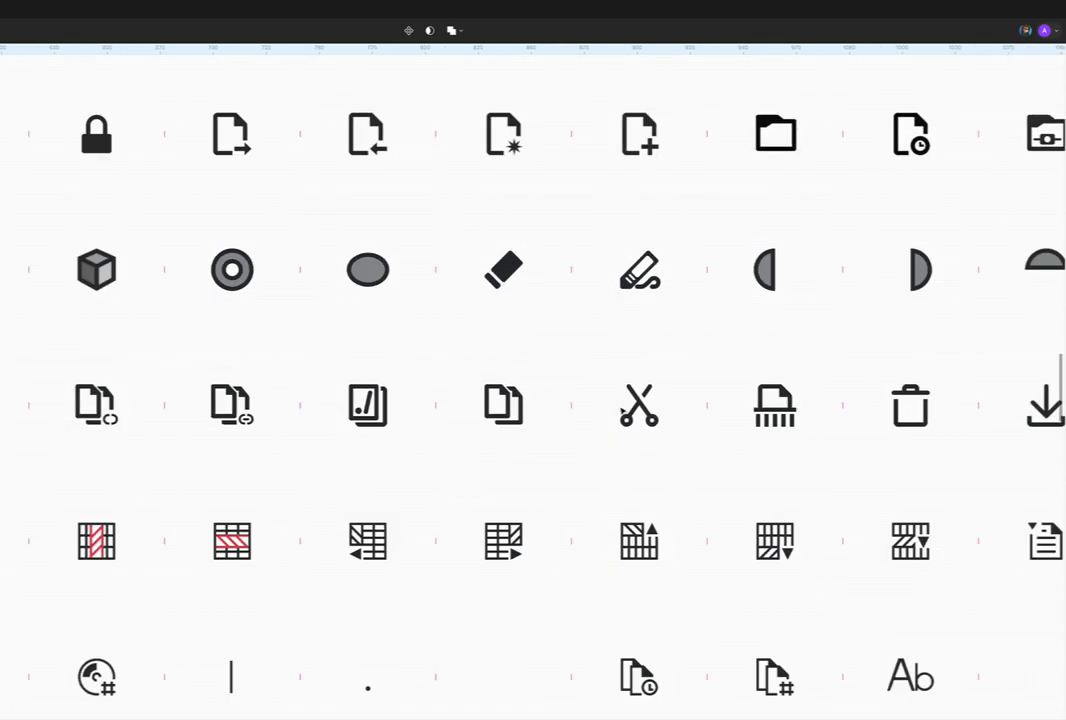
Step: Find the trash can icon further along the row and select the artwork group inside its frame
scroll(616, 413, "right", 3)
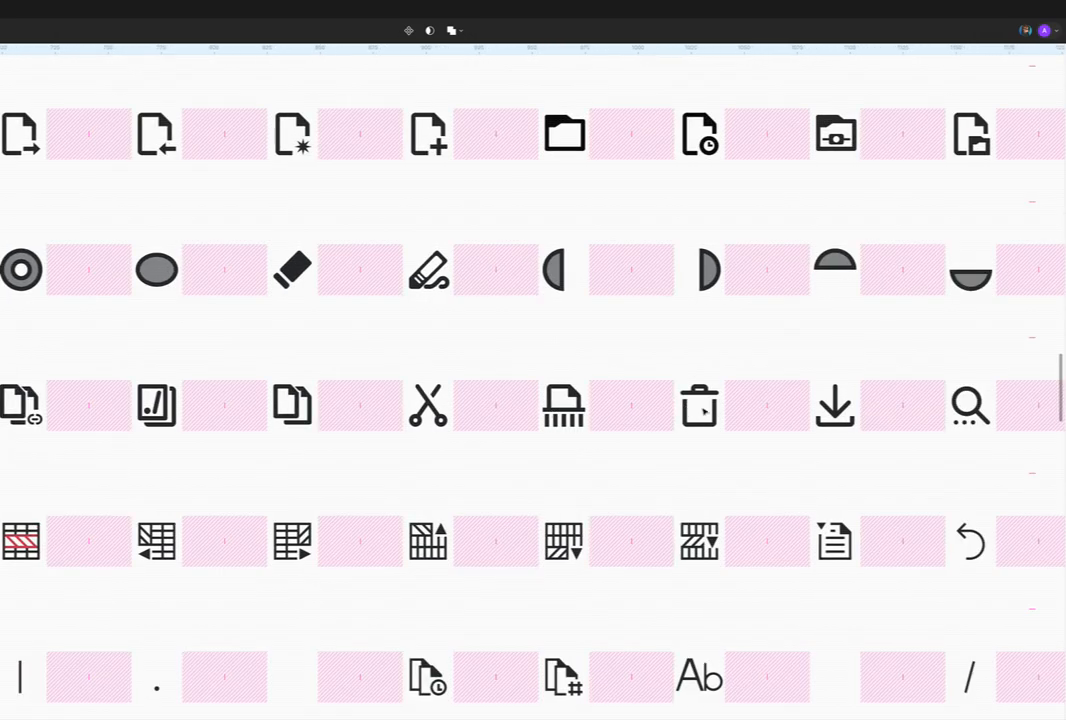
scroll(600, 413, "right", 2)
scroll(589, 412, "up", 3)
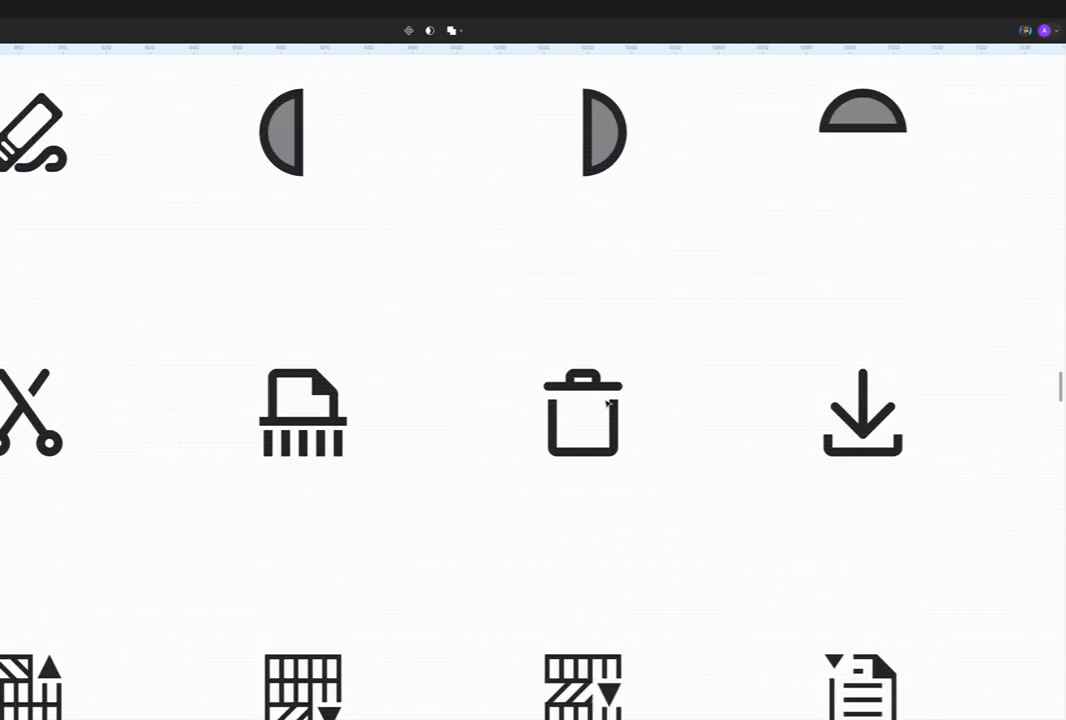
scroll(578, 408, "right", 2)
left_click(528, 405)
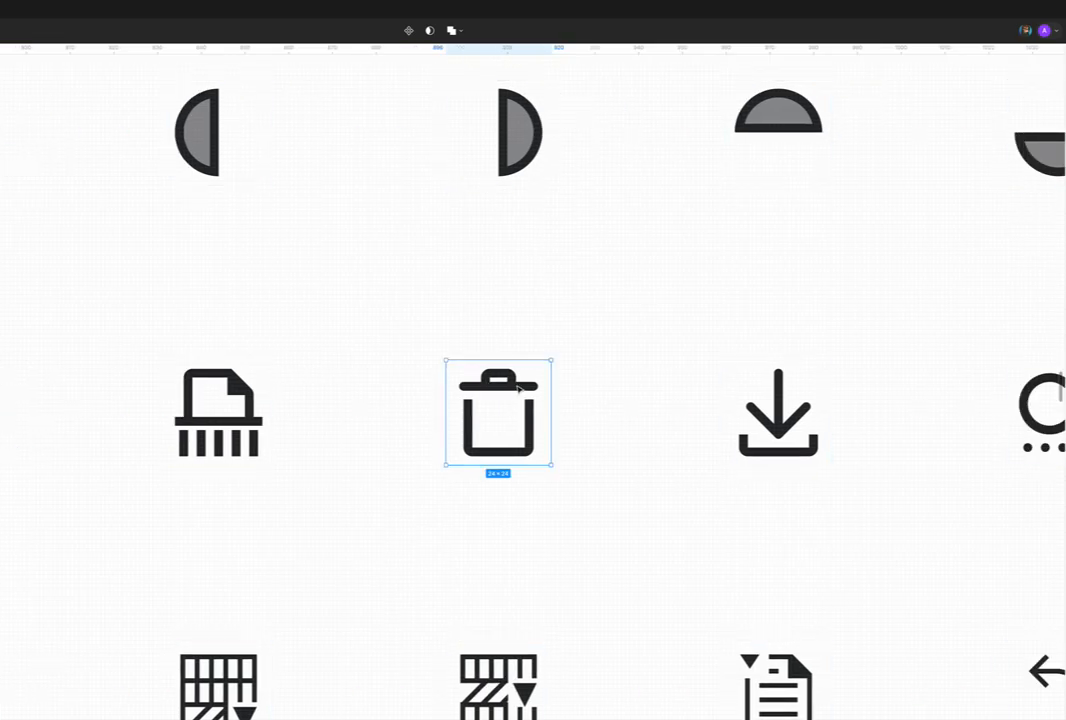
scroll(505, 390, "up", 3)
double_click(471, 357)
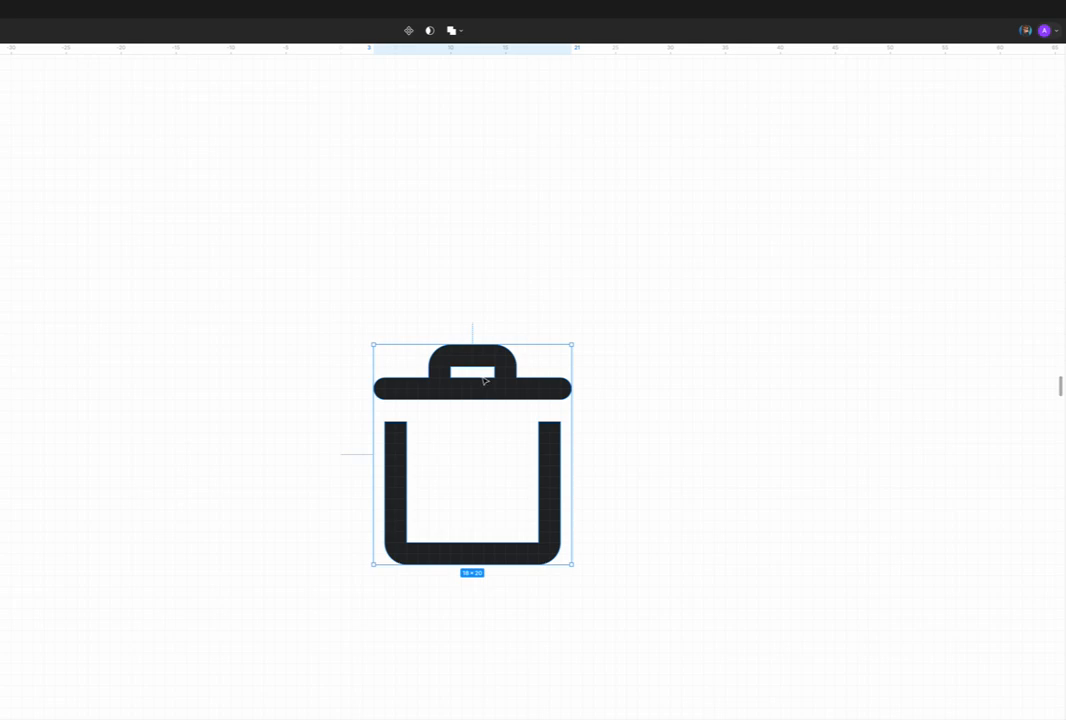
Step: Inspect the trash can's lid line up close, then check the icon's whole frame
scroll(481, 390, "up", 5)
double_click(485, 381)
scroll(485, 385, "down", 5)
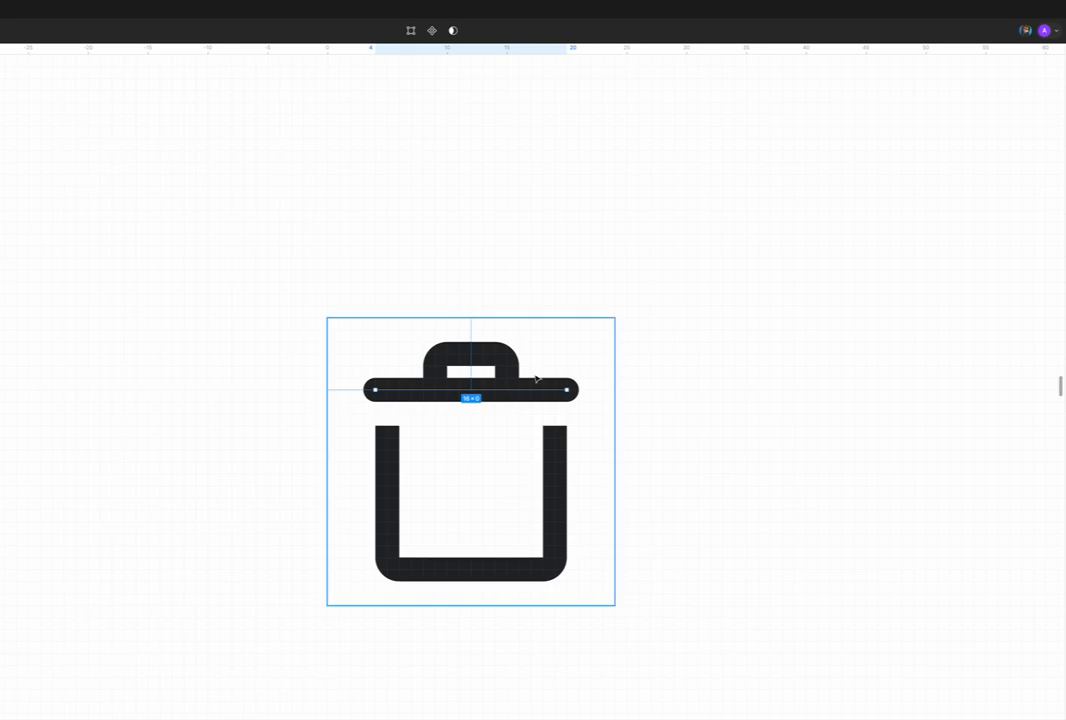
scroll(478, 403, "down", 3)
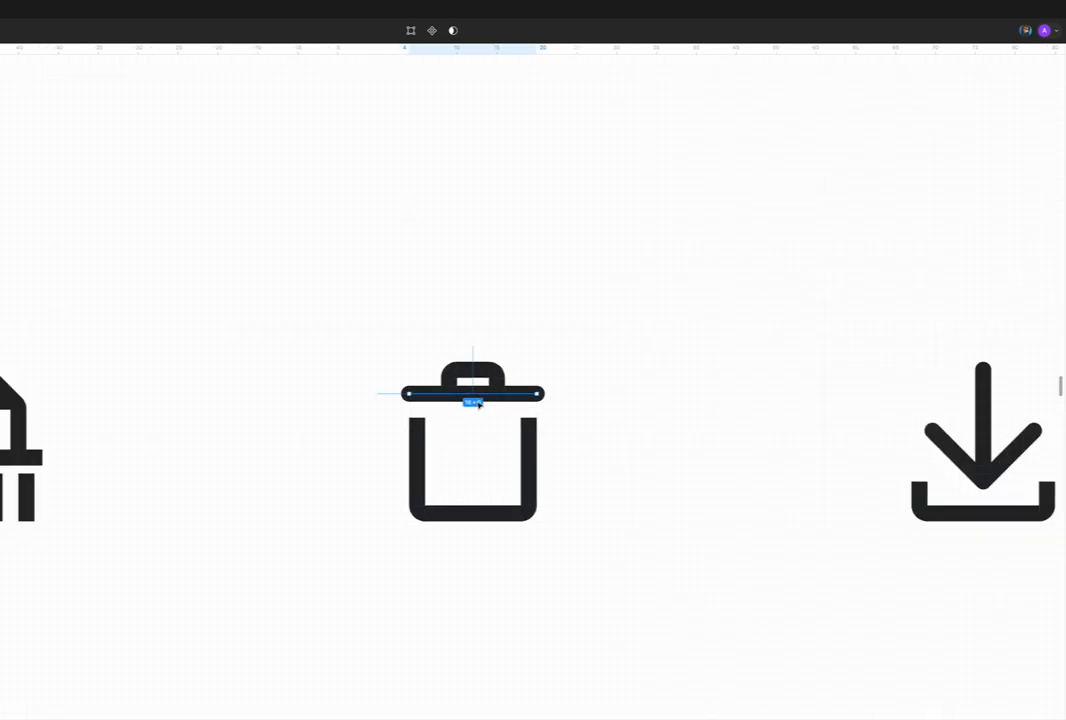
left_click(431, 452)
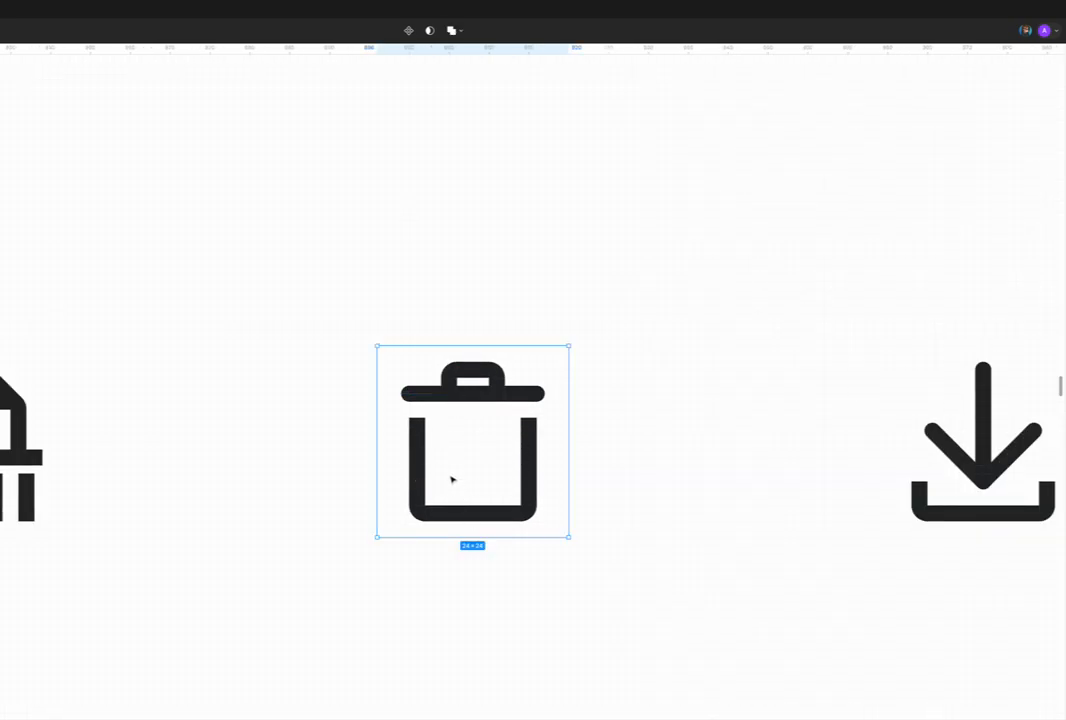
scroll(440, 460, "down", 4)
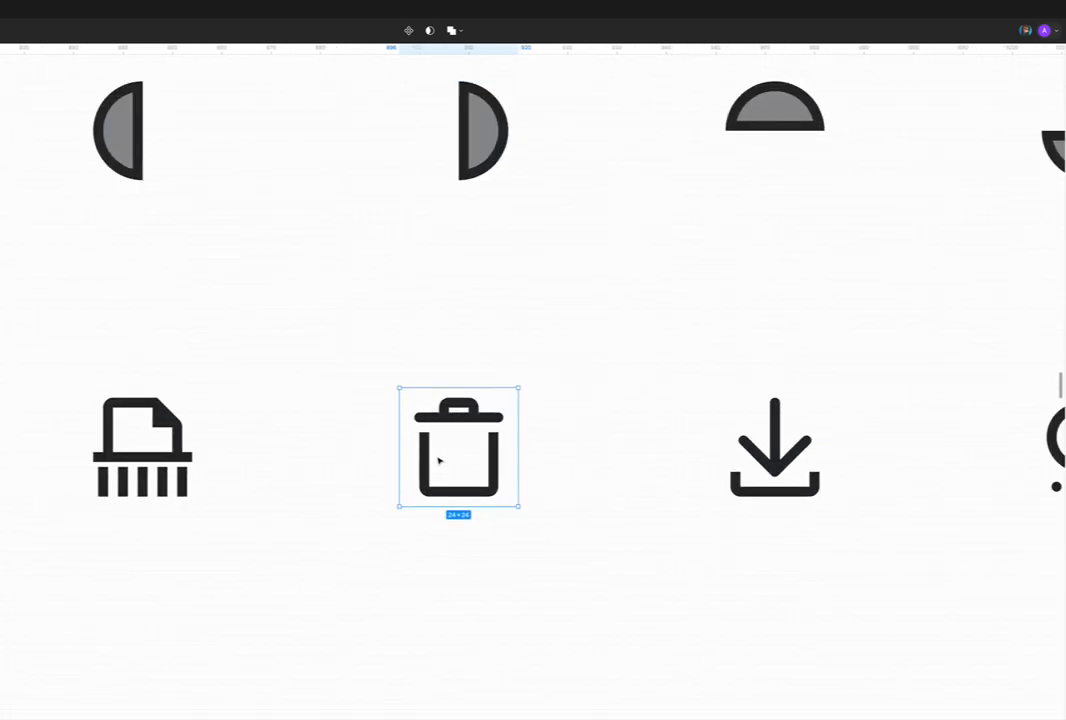
Step: Check the bounds of the download arrow artwork beside the trash can, then clear the selection
scroll(438, 460, "right", 5)
left_click(497, 460)
left_click(497, 460)
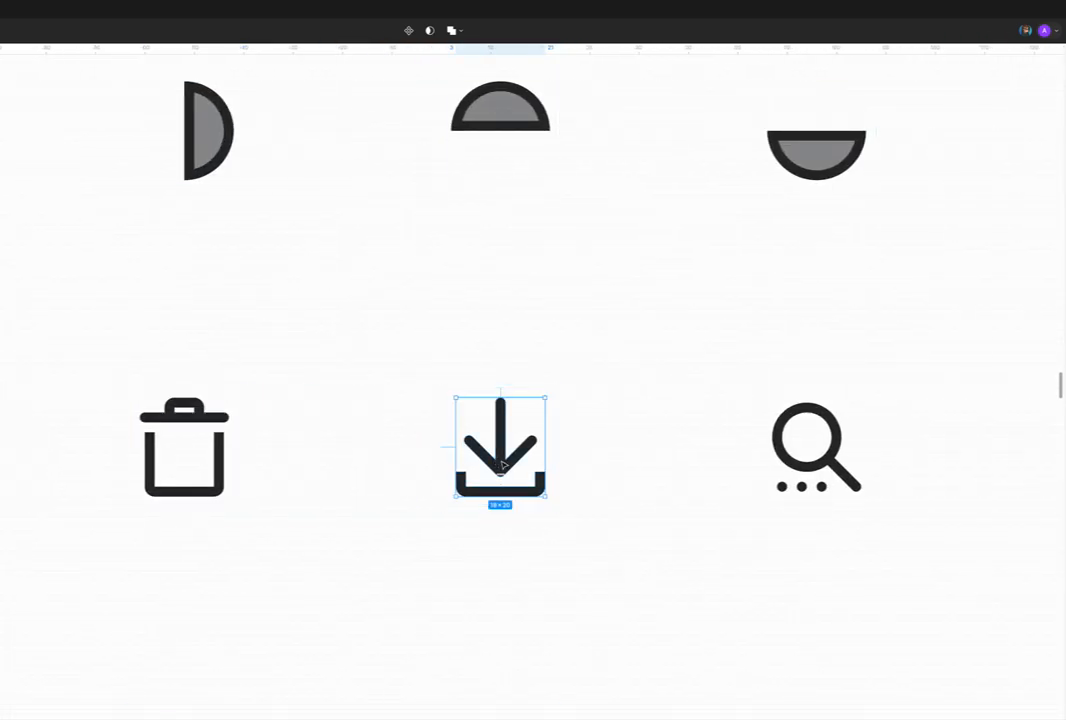
key("Escape")
key("Escape")
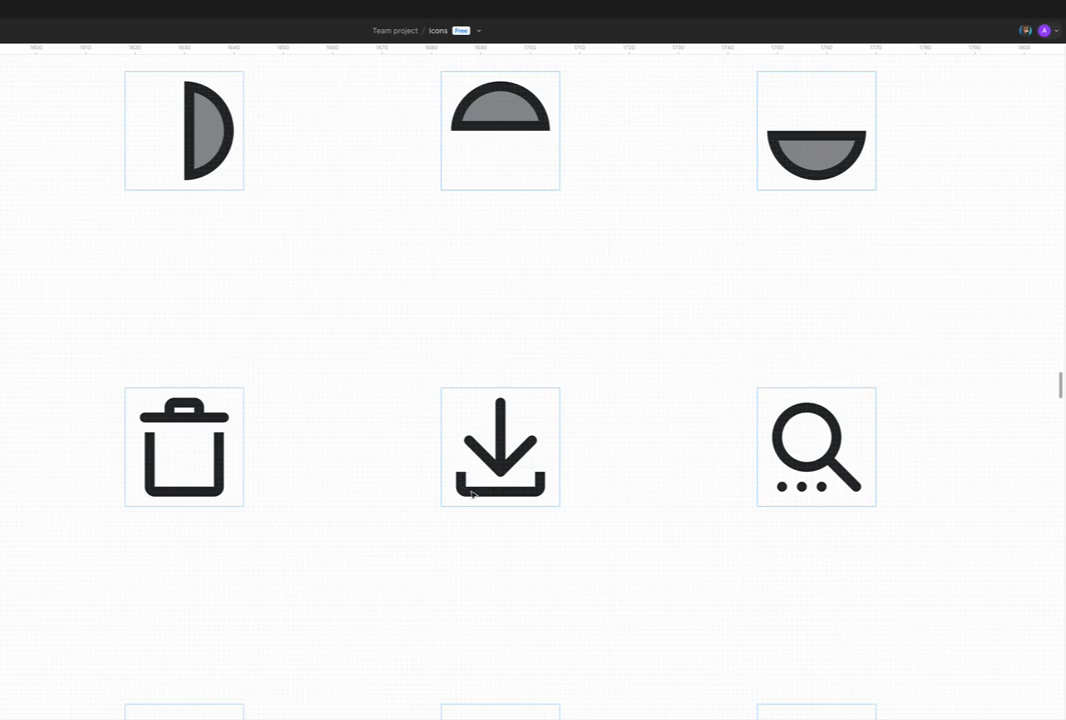
Step: Examine the frame, pencil badge and bottom page edge of the copied-documents icon with the pencil
scroll(473, 493, "down", 3)
scroll(474, 495, "right", 7)
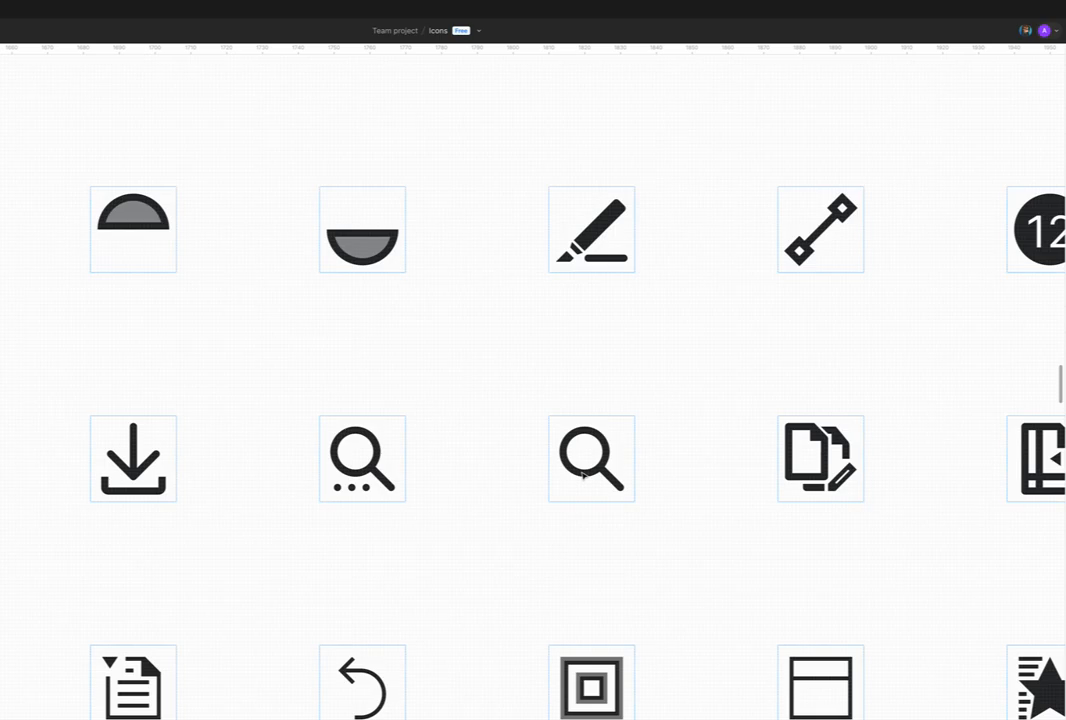
scroll(583, 476, "right", 6)
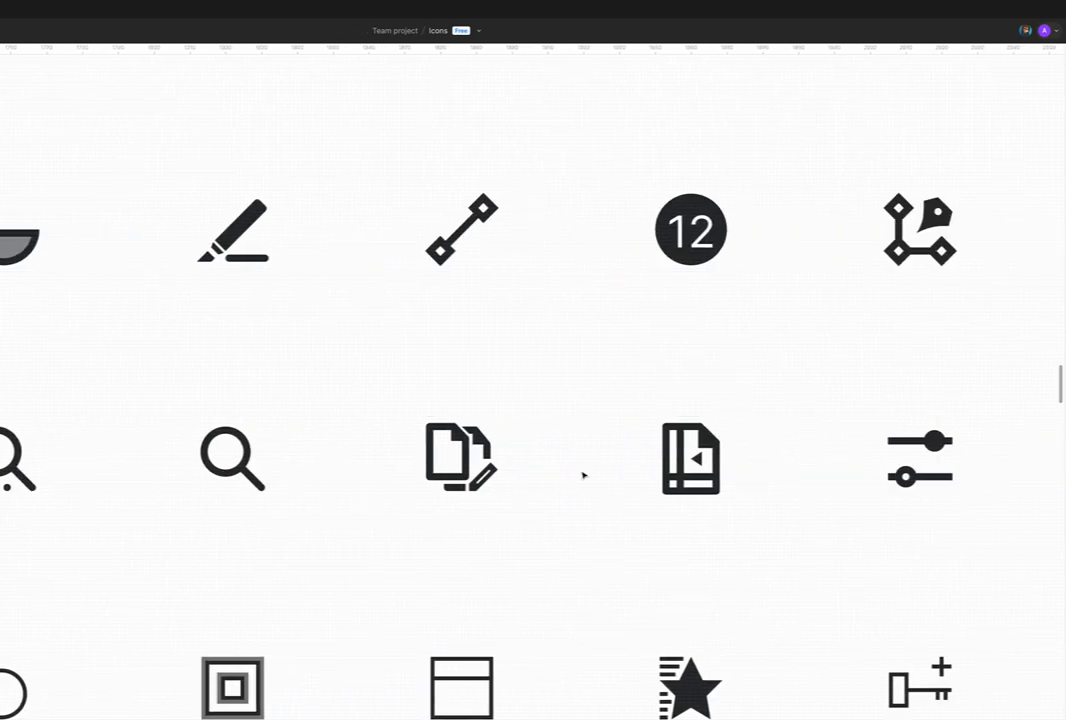
left_click(455, 466)
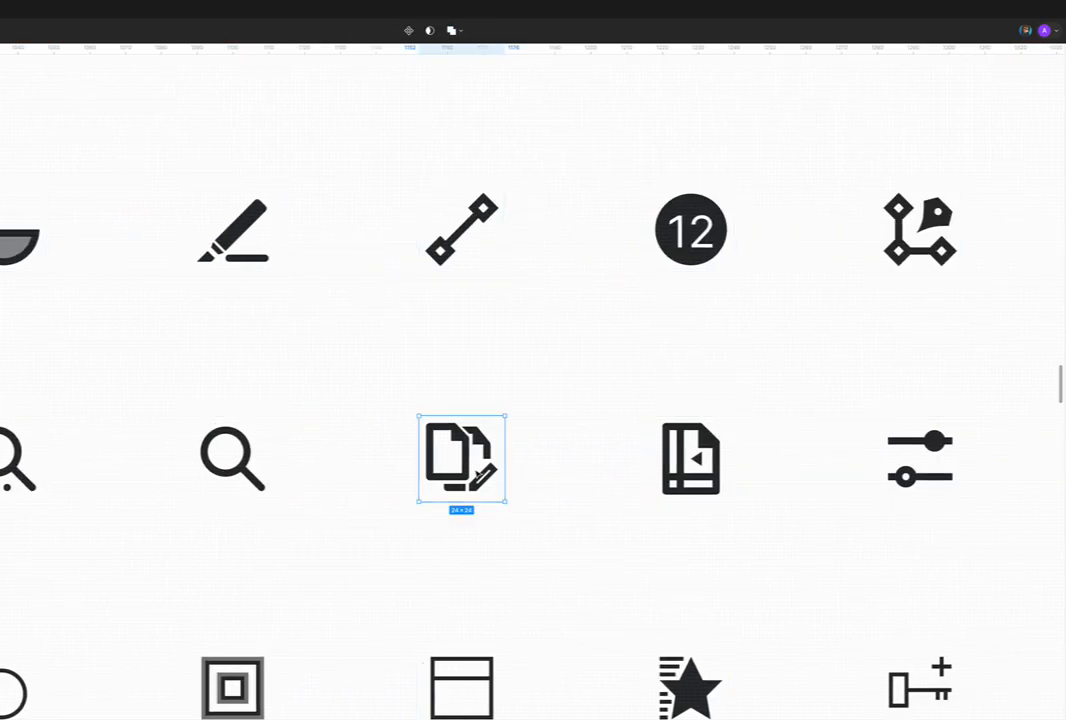
double_click(483, 477)
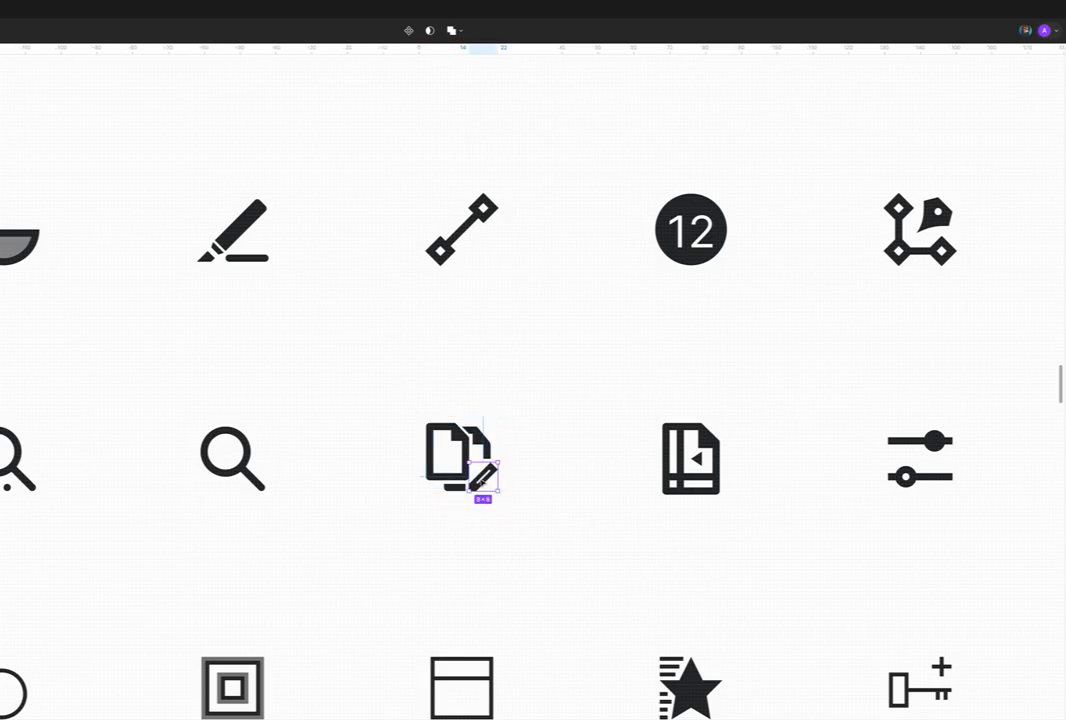
left_click(455, 487)
left_click(540, 471)
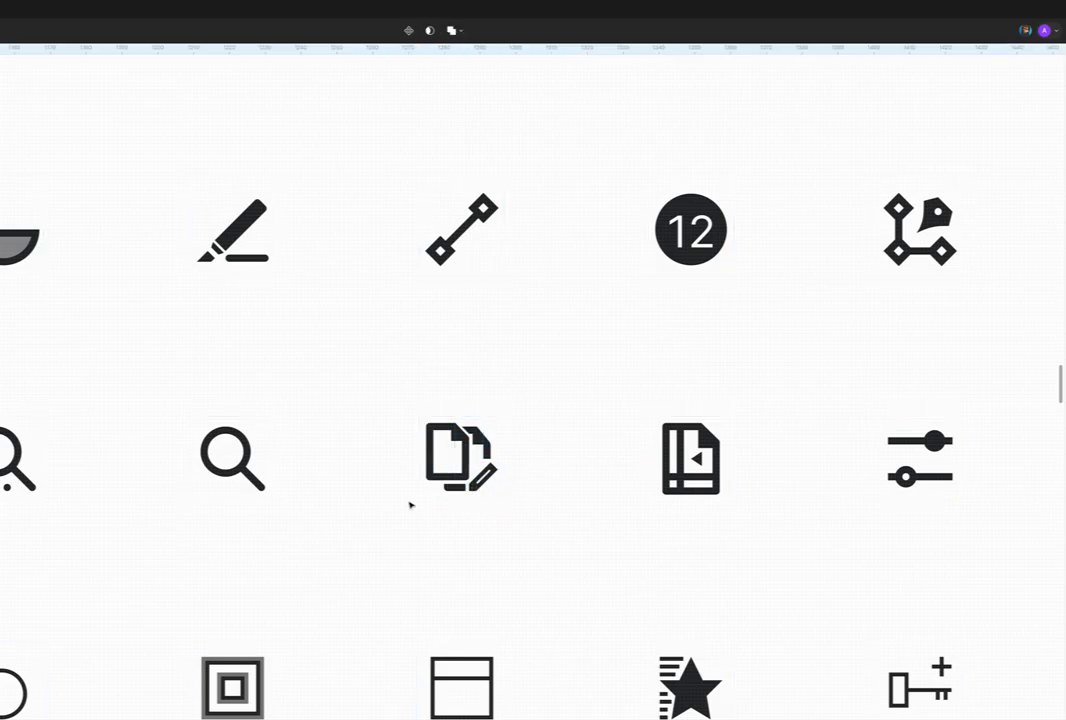
Step: Look over the face-scan, line-weight and remaining icons to the end of the row for consistent stroke weight
scroll(481, 483, "down", 1)
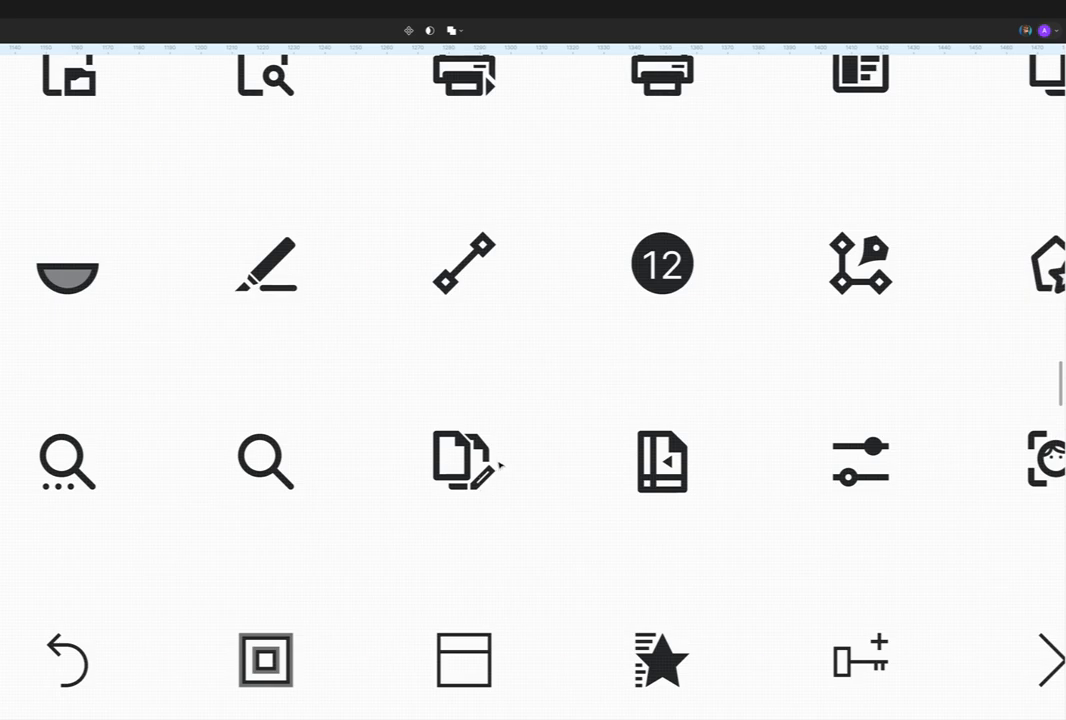
scroll(500, 466, "down", 3)
scroll(500, 465, "right", 3)
scroll(500, 465, "right", 3)
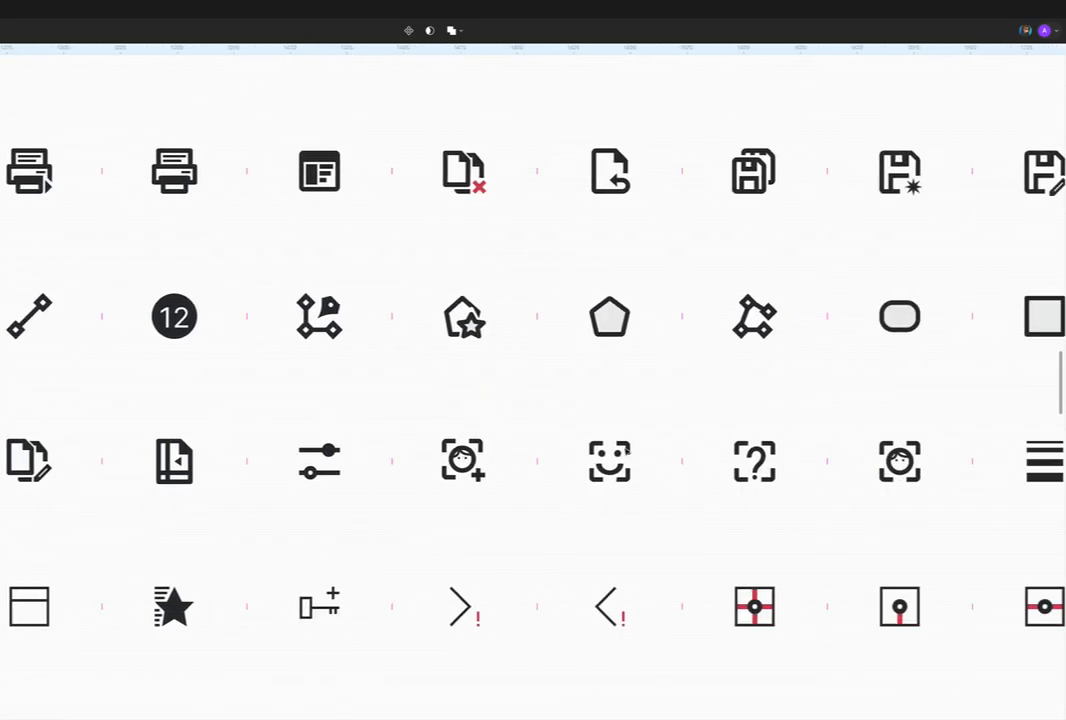
scroll(573, 462, "right", 3)
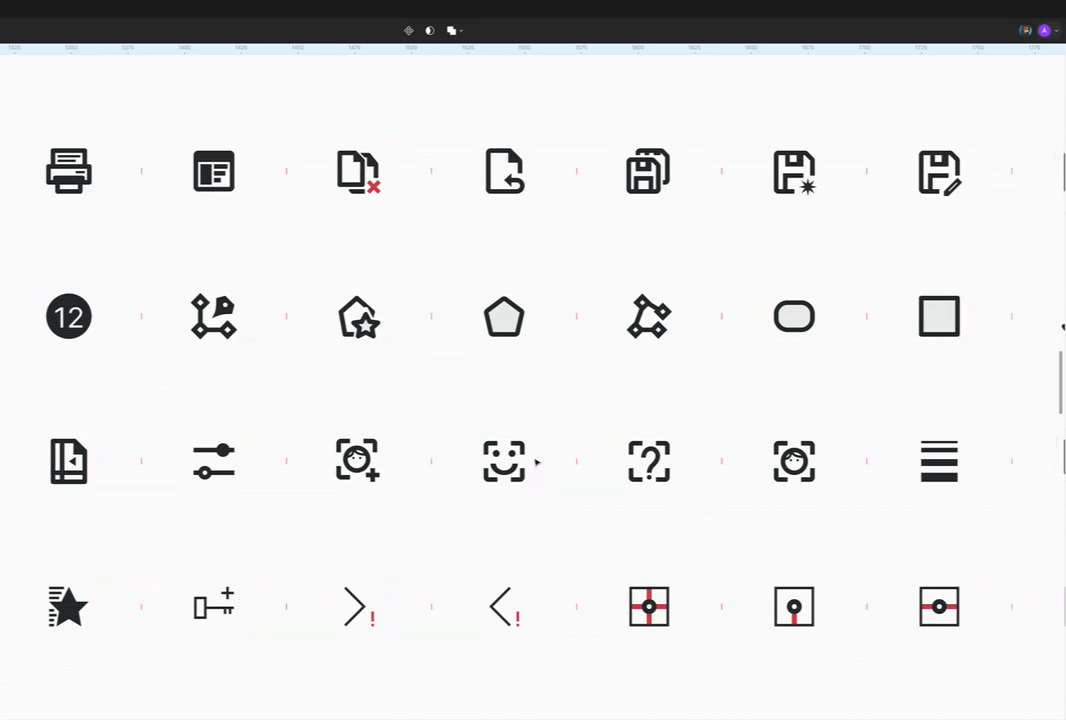
scroll(530, 460, "down", 5)
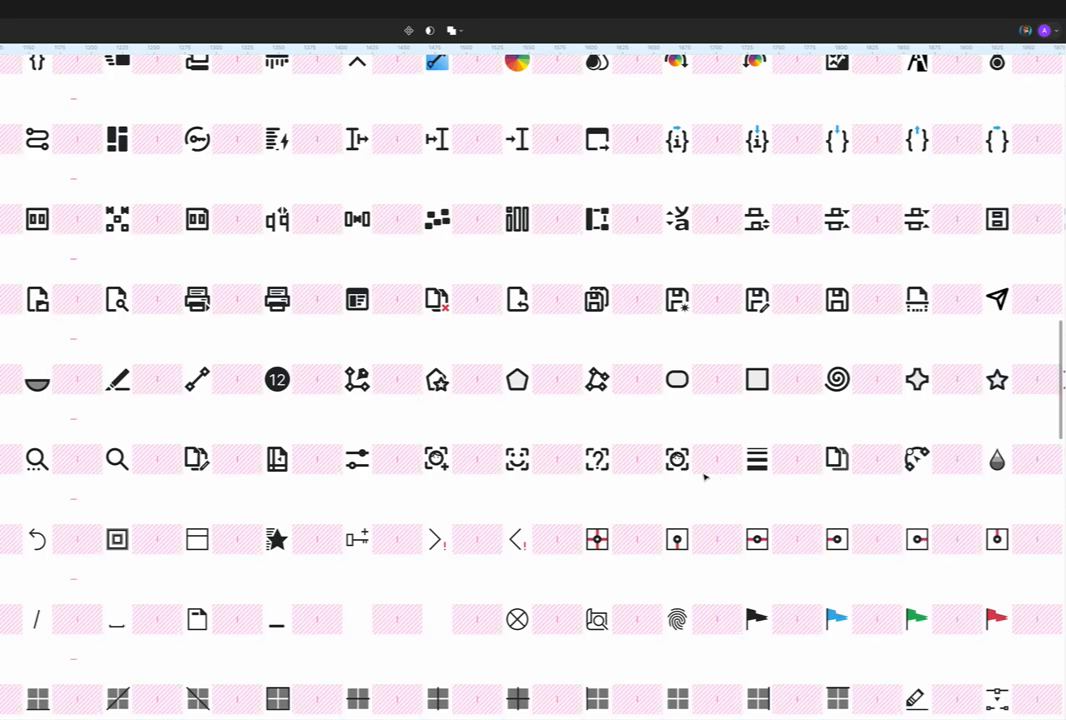
scroll(752, 460, "right", 2)
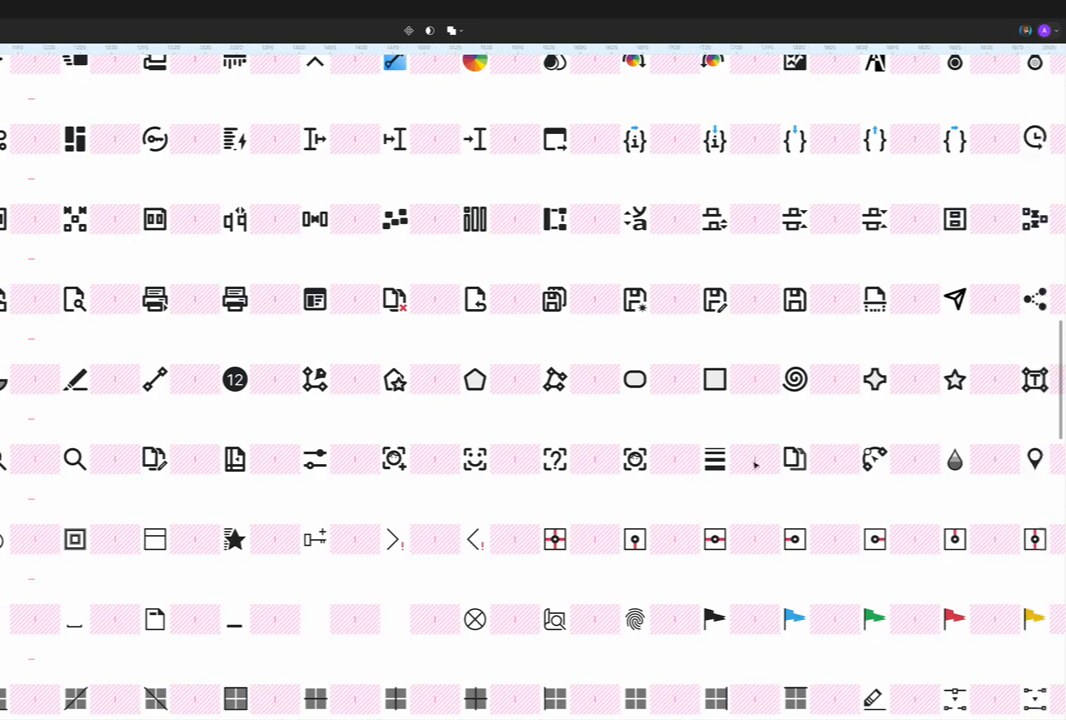
scroll(752, 460, "right", 8)
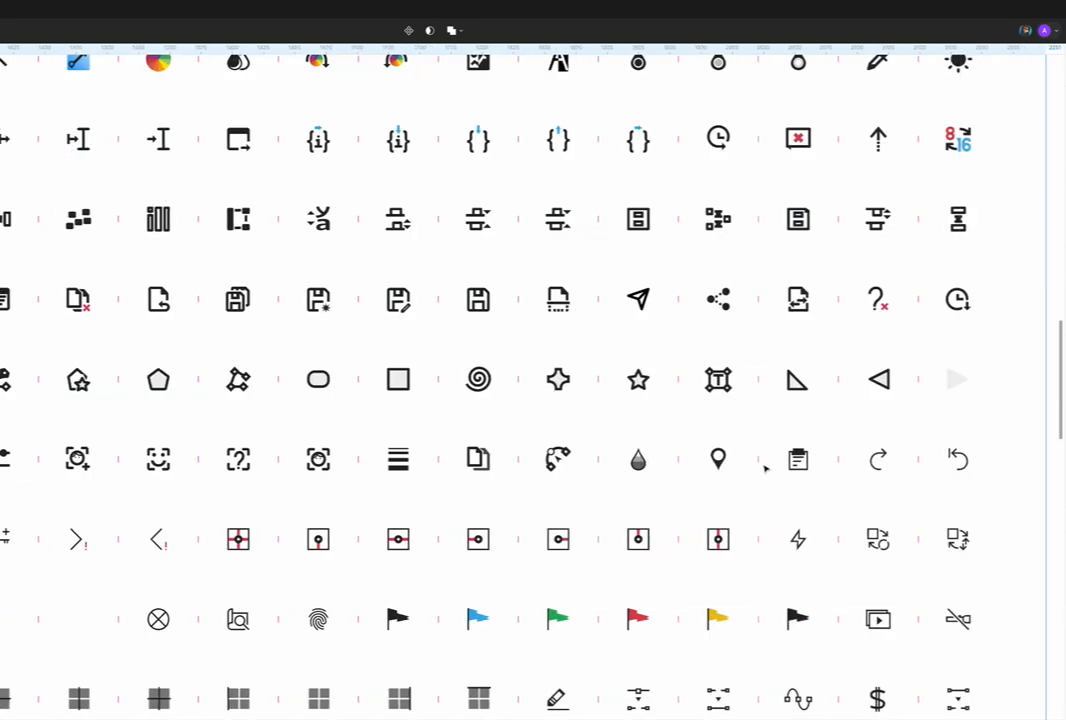
Step: Inspect the droplet icon's shaded group up close and view its design properties
scroll(690, 464, "up", 3)
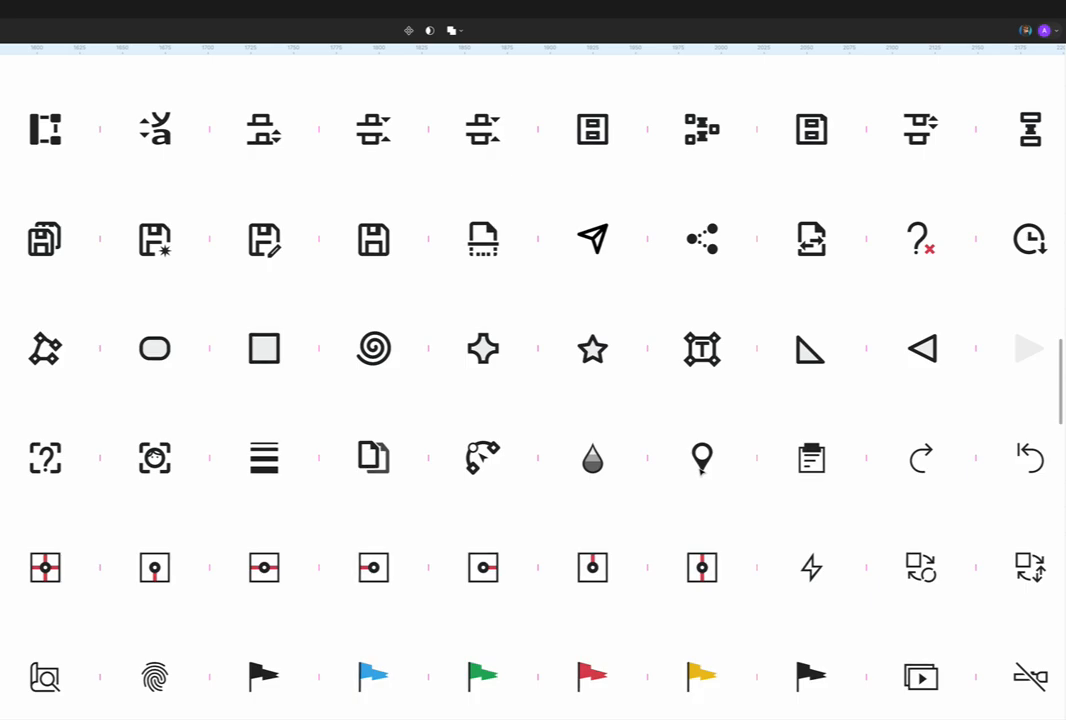
scroll(631, 483, "up", 10)
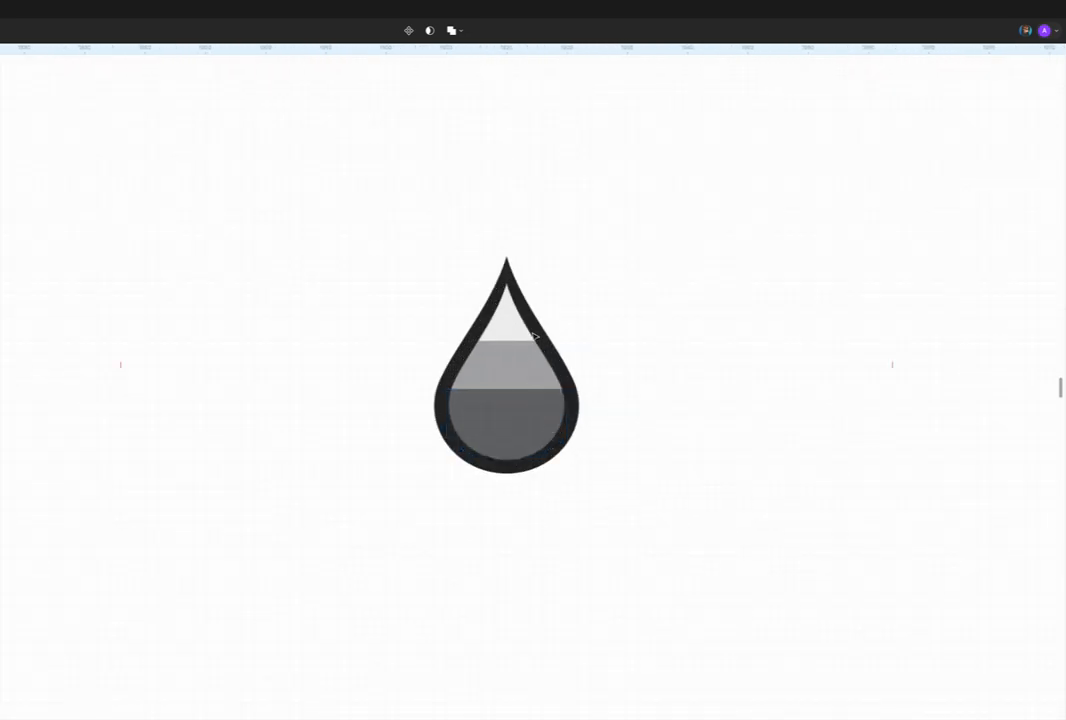
left_click(535, 337)
left_click(535, 337)
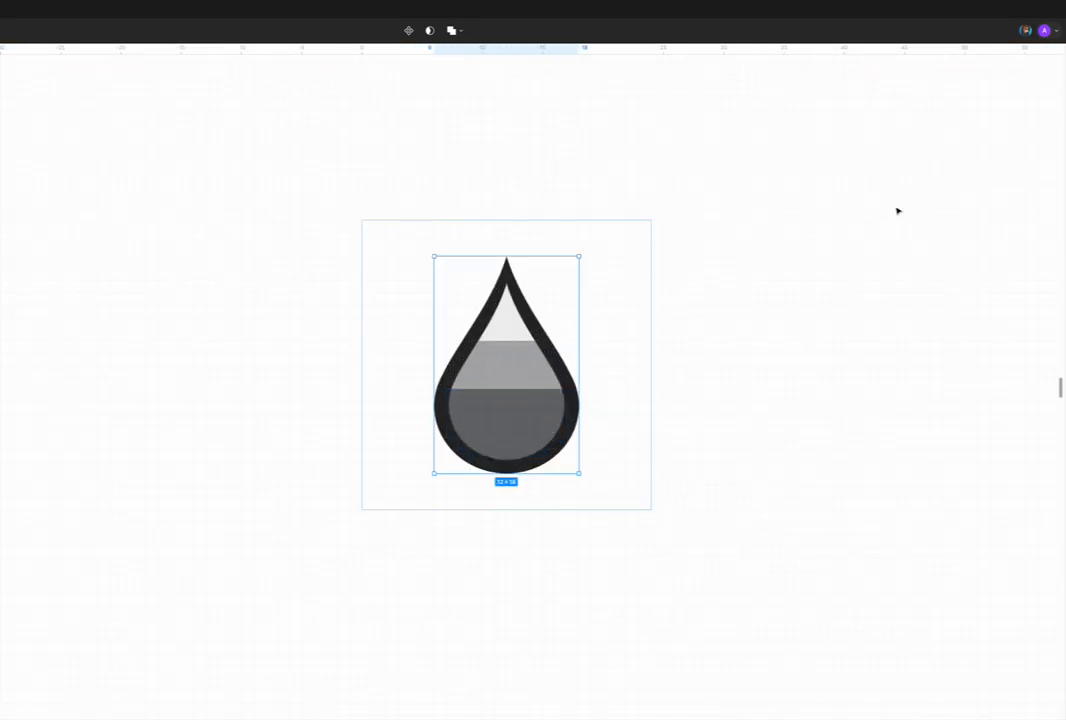
mouse_move(1065, 99)
left_mouse_down()
mouse_move(1010, 99)
mouse_move(1055, 99)
left_mouse_up()
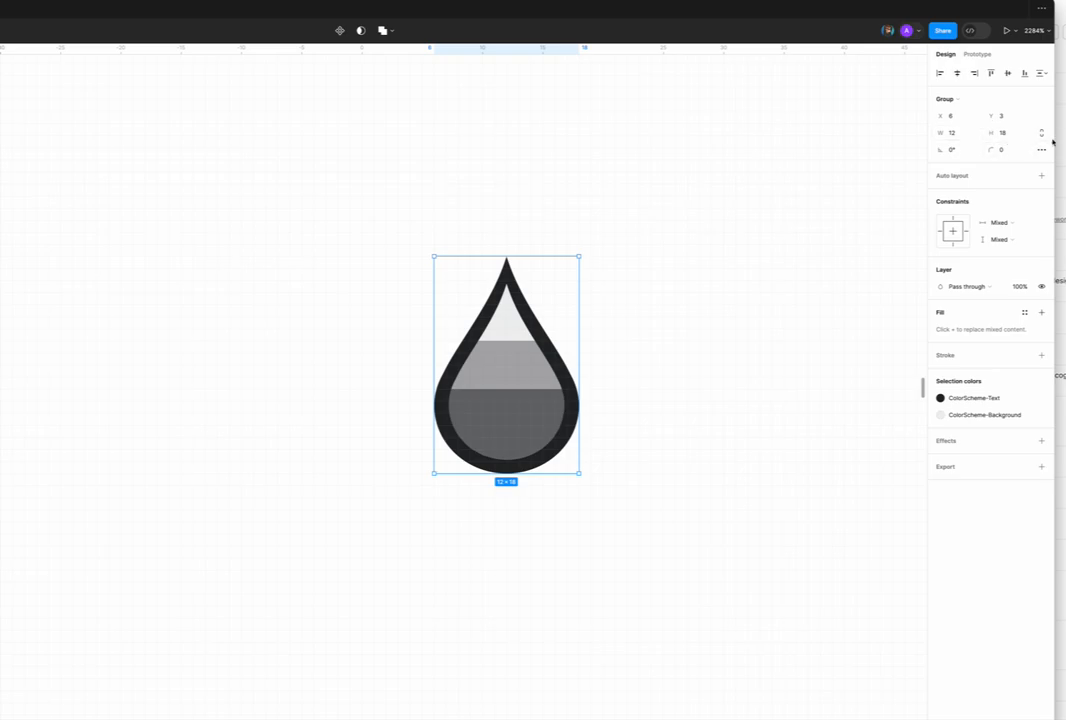
left_click_drag(1054, 142, 1065, 142)
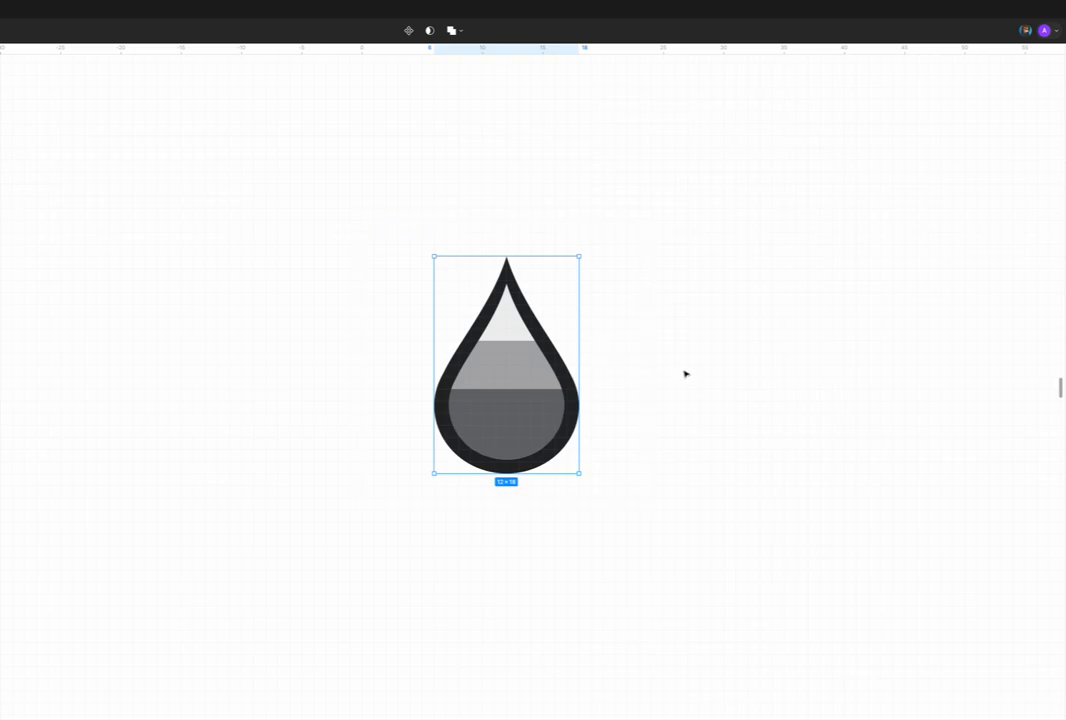
Step: Deselect the droplet group and compare the icon with the surrounding rows of the sheet
scroll(685, 374, "down", 10)
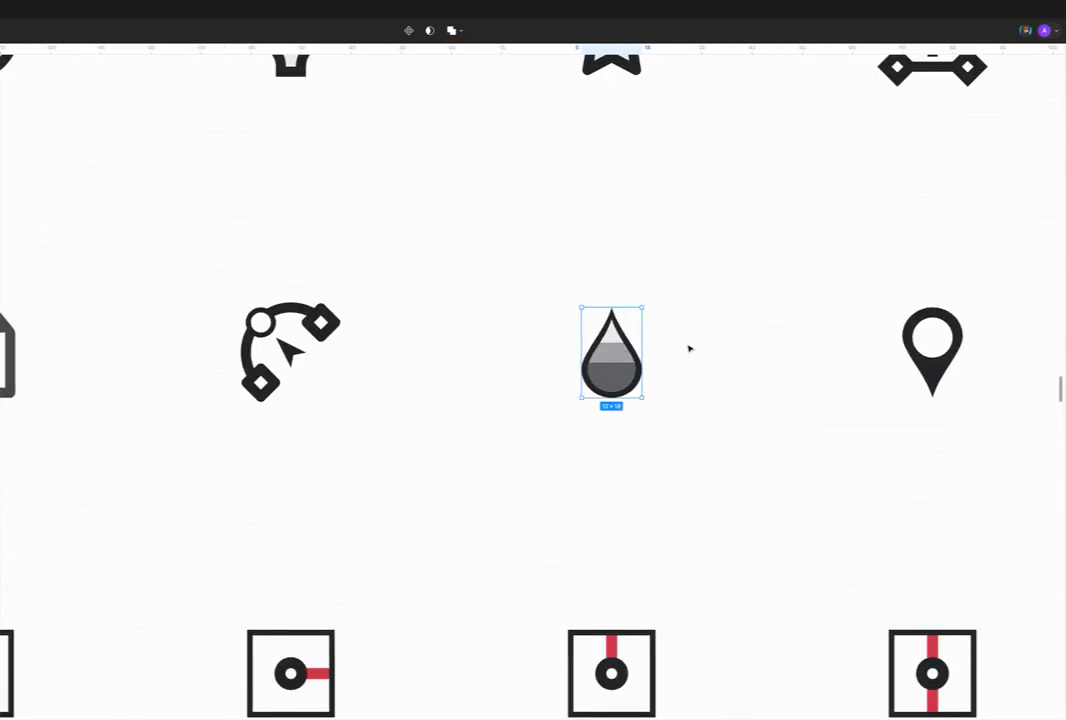
key("Escape")
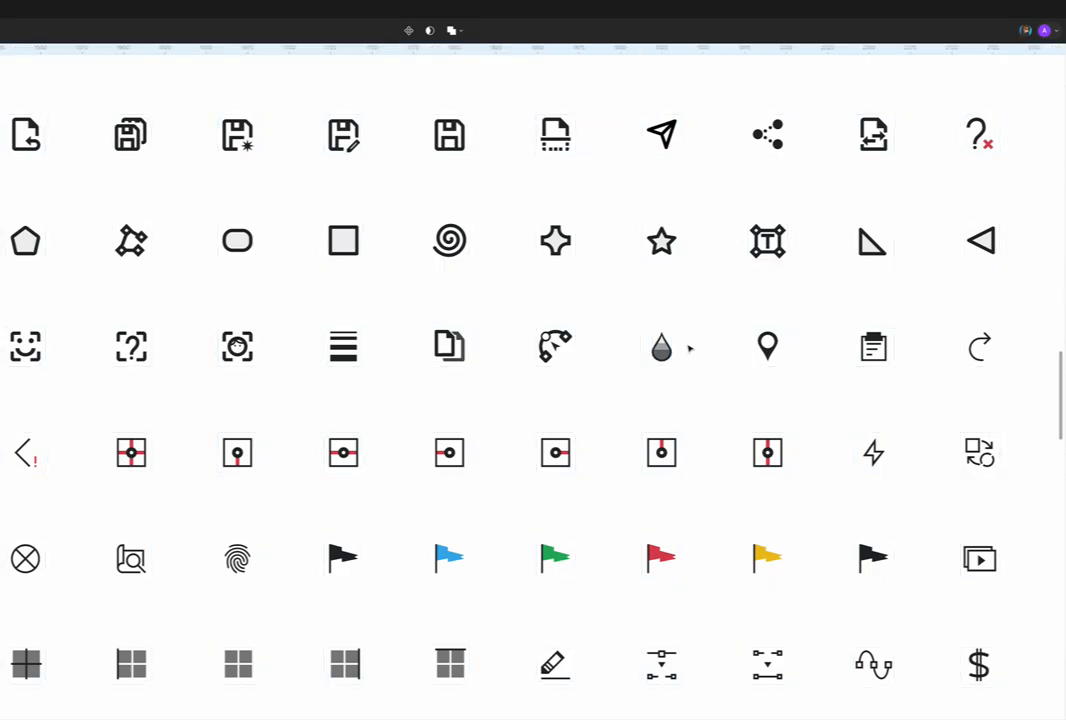
scroll(689, 348, "down", 2)
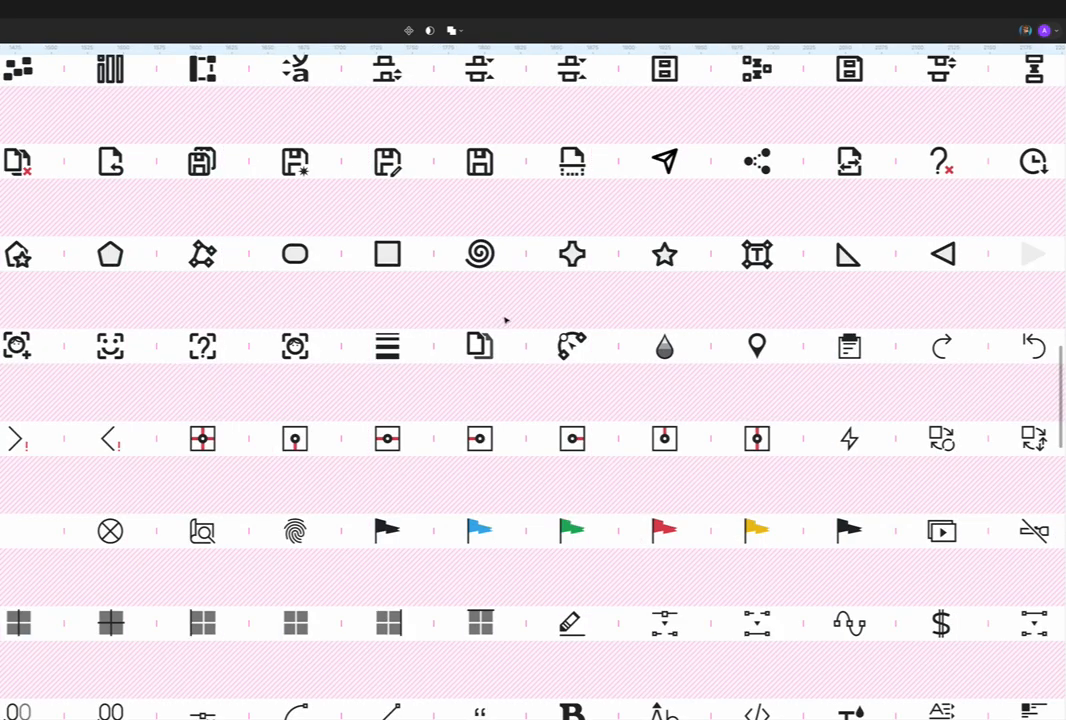